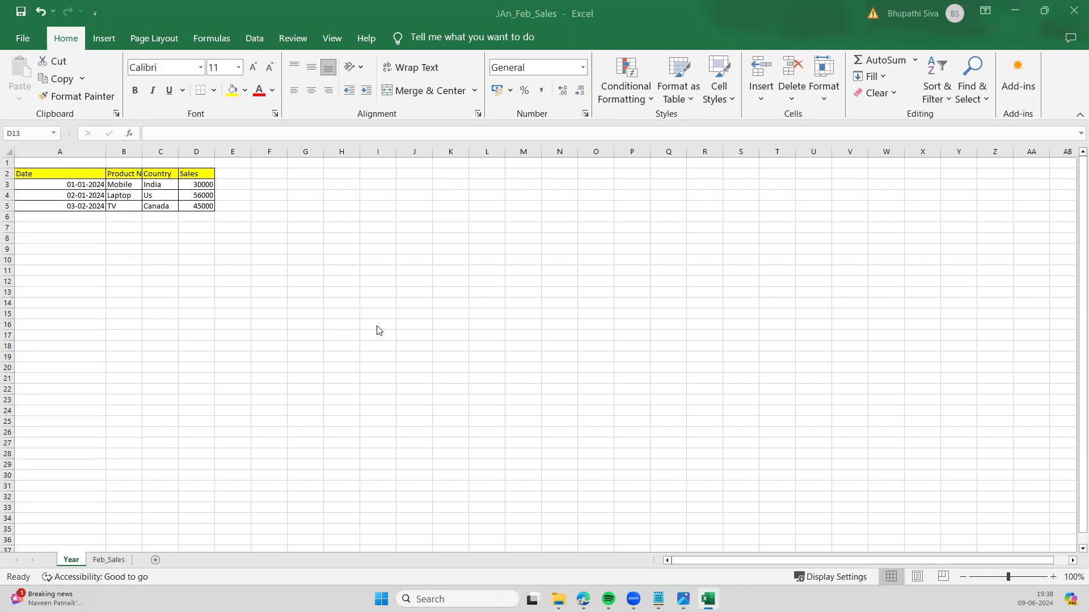
Switch to the Notepad window, enlarge it to full screen and start a new note with the word "COncentation"
mouse_move(661, 597)
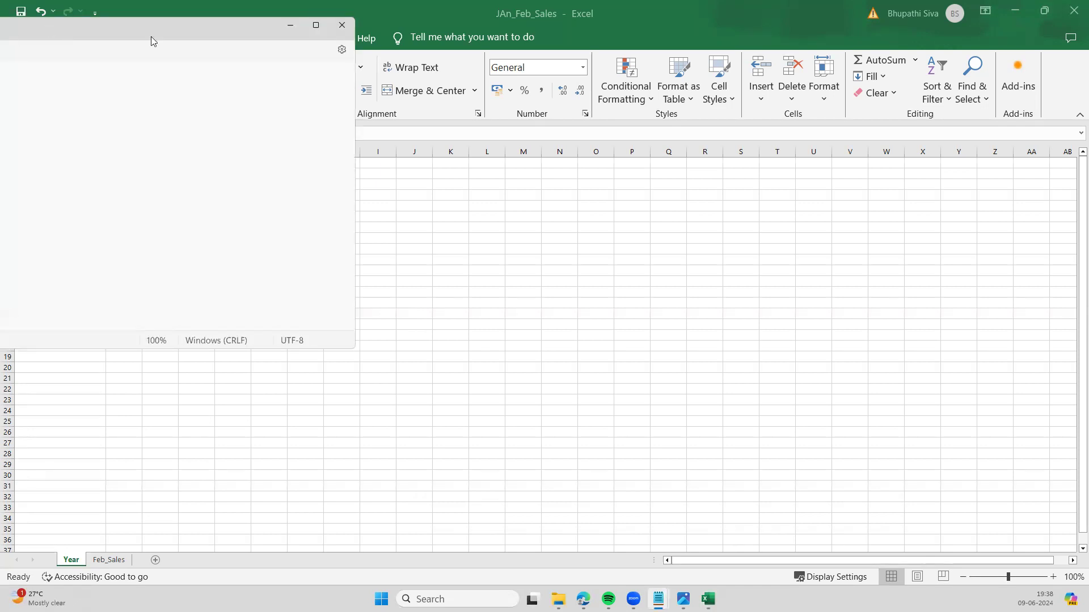
left_click_drag(159, 31, 443, 84)
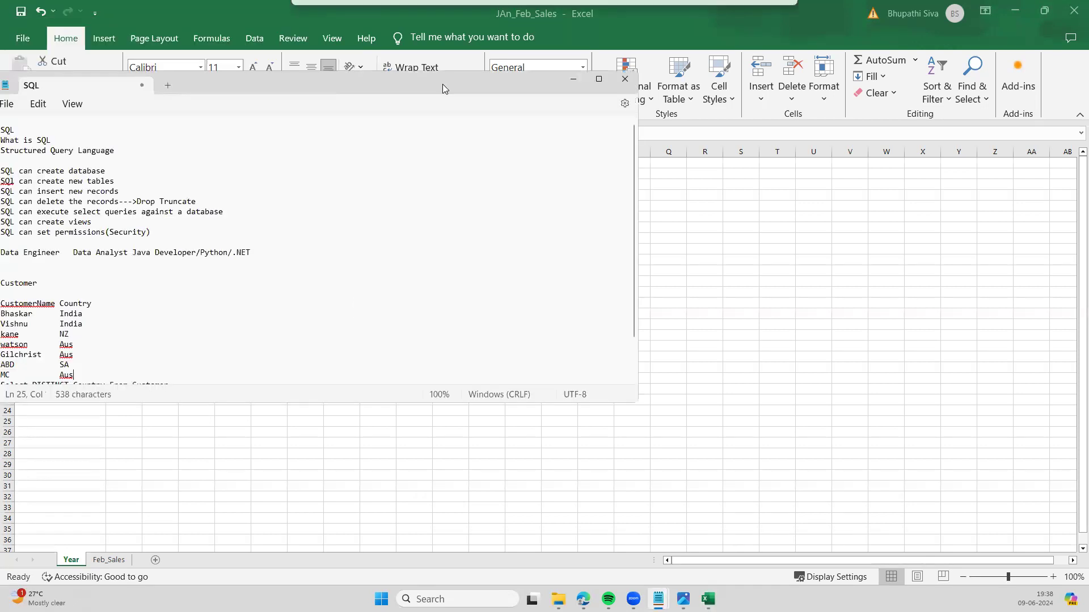
left_click(600, 81)
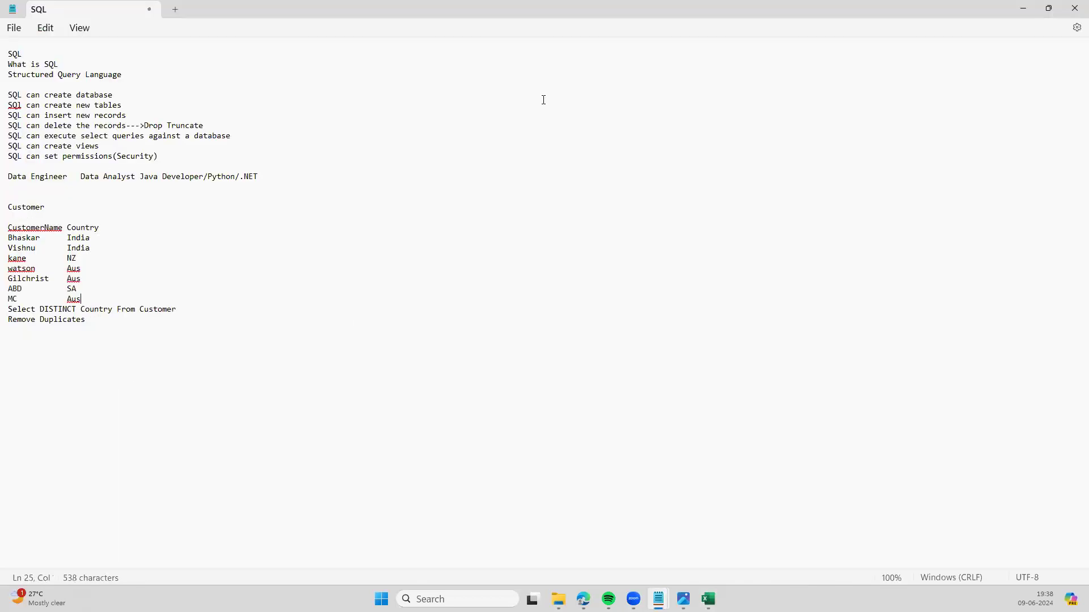
left_click(175, 10)
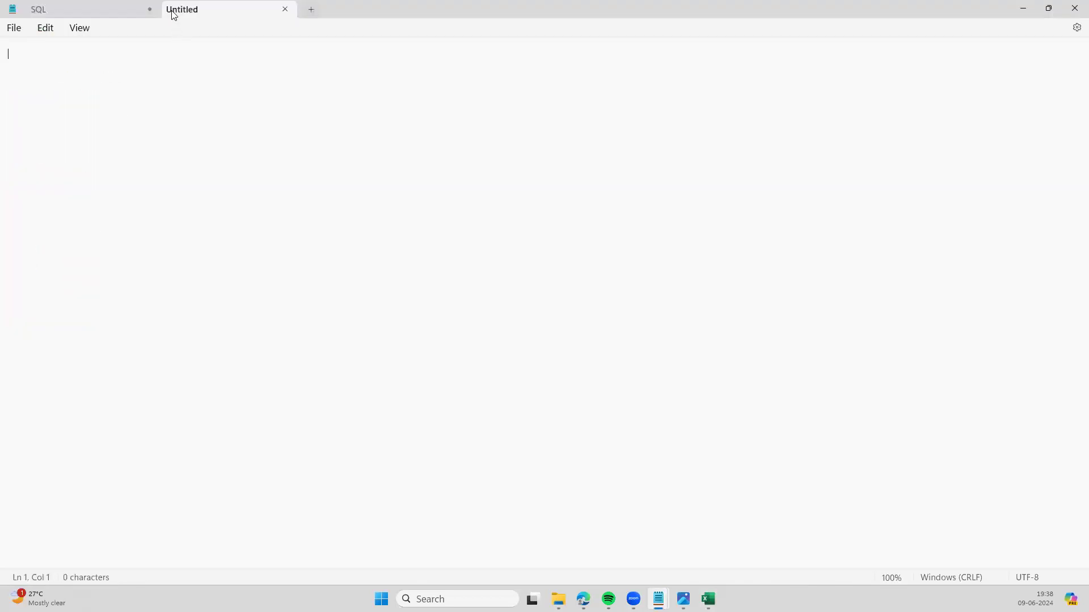
type("COncentation")
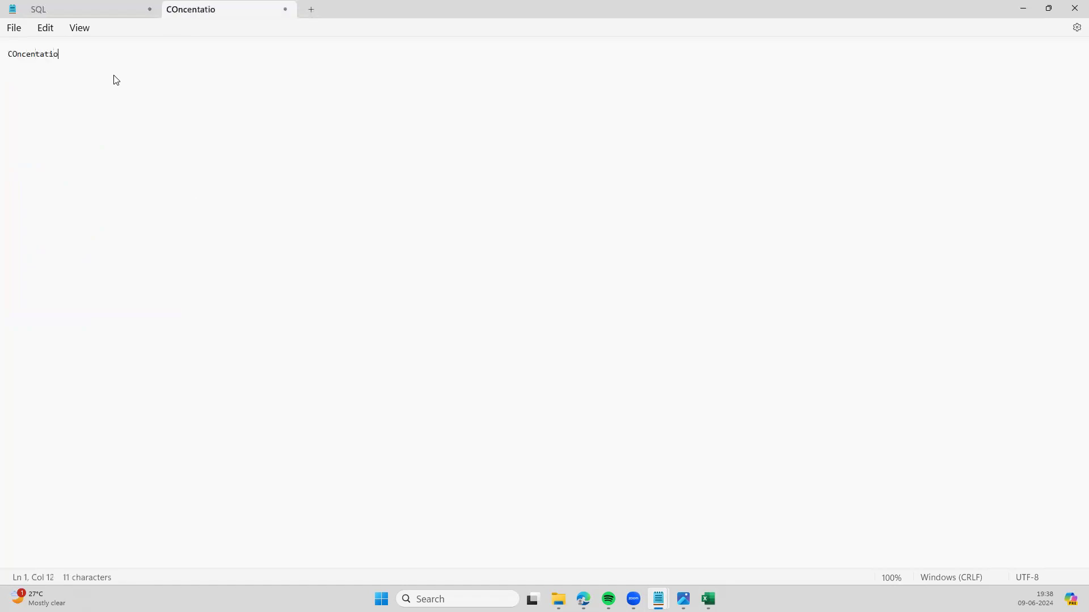
Correct the heading's capitalisation to "Concentation" and add the definition ": Combining the data" after it
key("Left")
key("Left")
key("Left")
key("BackSpace")
type("o")
key("Right")
key("Right")
key("Right")
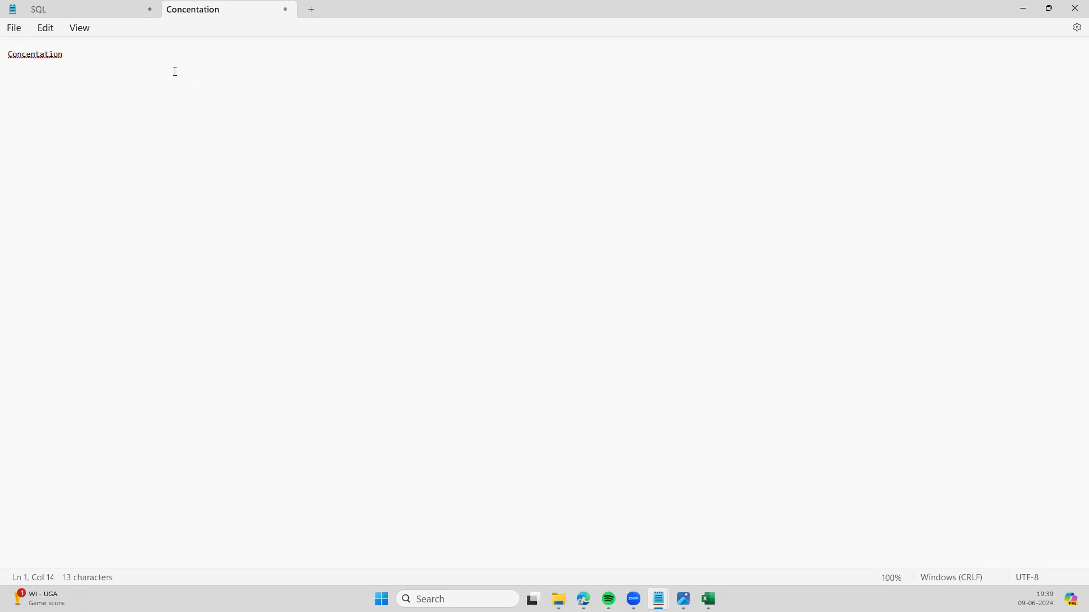
type(": Combining")
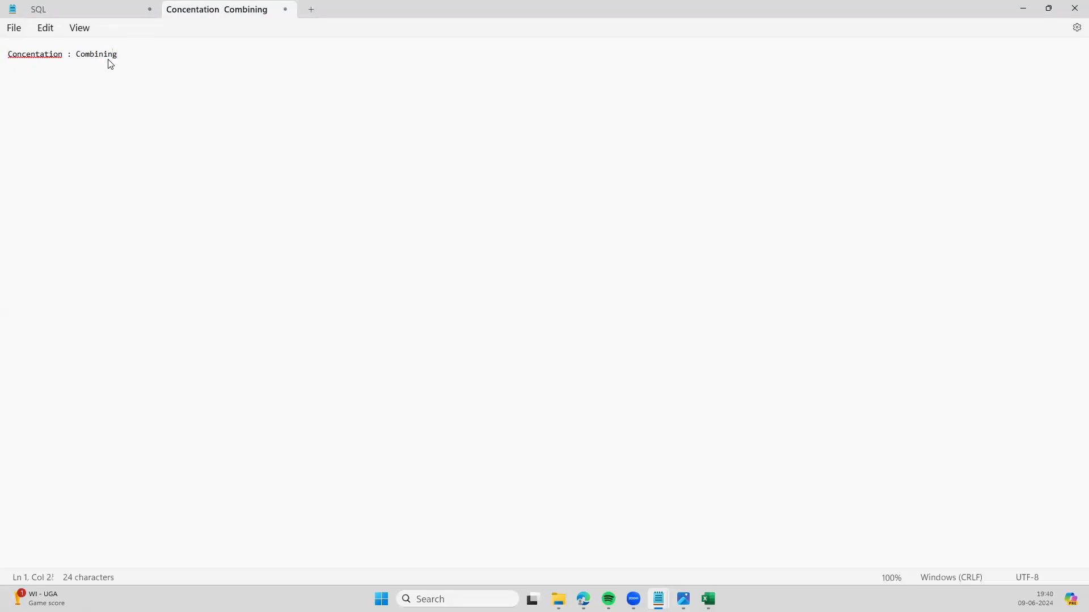
type("the data")
Add the line "Types of Concentation in Qlik :" below the definition, reusing the heading word
key("Return")
type("Types of Con")
left_click_drag(63, 55, 13, 56)
key("ctrl+c")
left_click_drag(73, 77, 49, 74)
key("ctrl+v")
type("in Qlik : ")
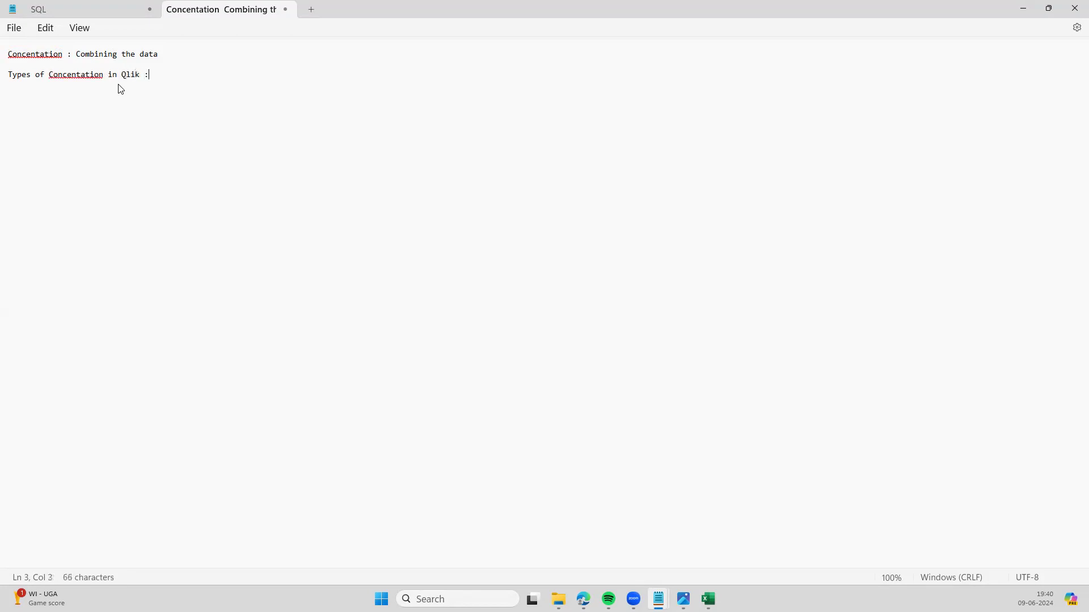
Add the first list item "1)Auto Concentation" under the types line
type("1)Auto")
left_click_drag(68, 55, 8, 54)
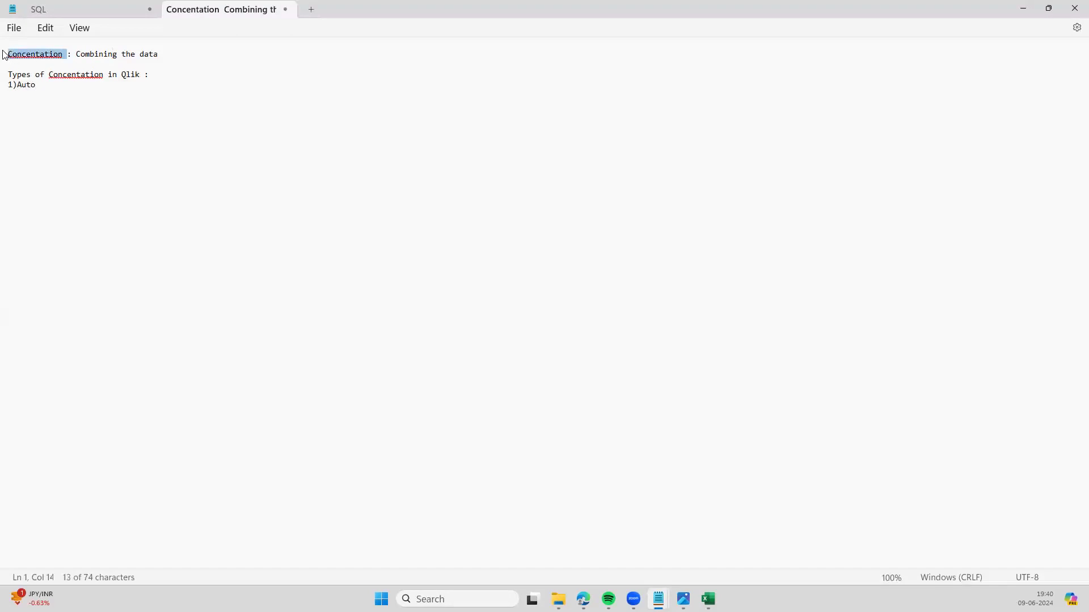
key("ctrl+c")
left_click(54, 83)
key("ctrl+v")
key("Return")
Add the list items "2)No Concentation" and "3)Force Concentation" below the first one
type("2")
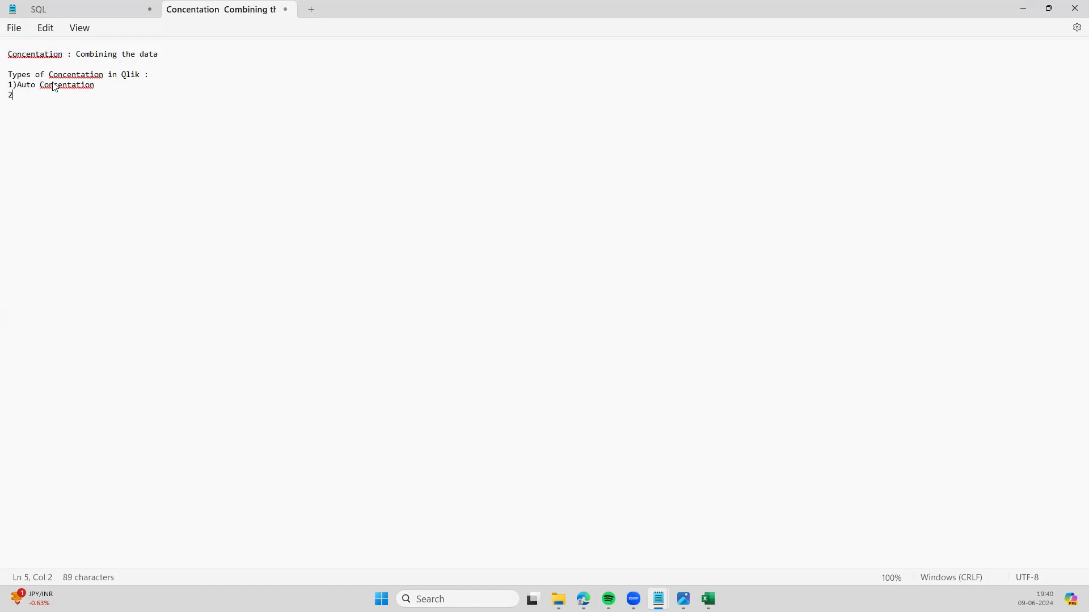
type(")No")
left_click_drag(94, 85, 40, 81)
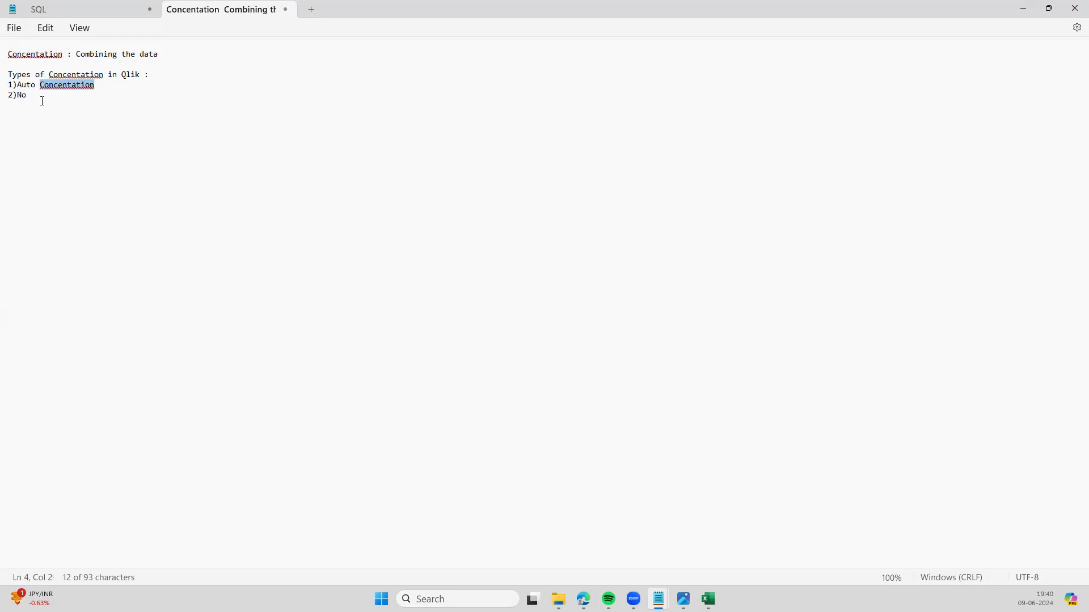
left_click(42, 99)
key("ctrl+v")
key("Return")
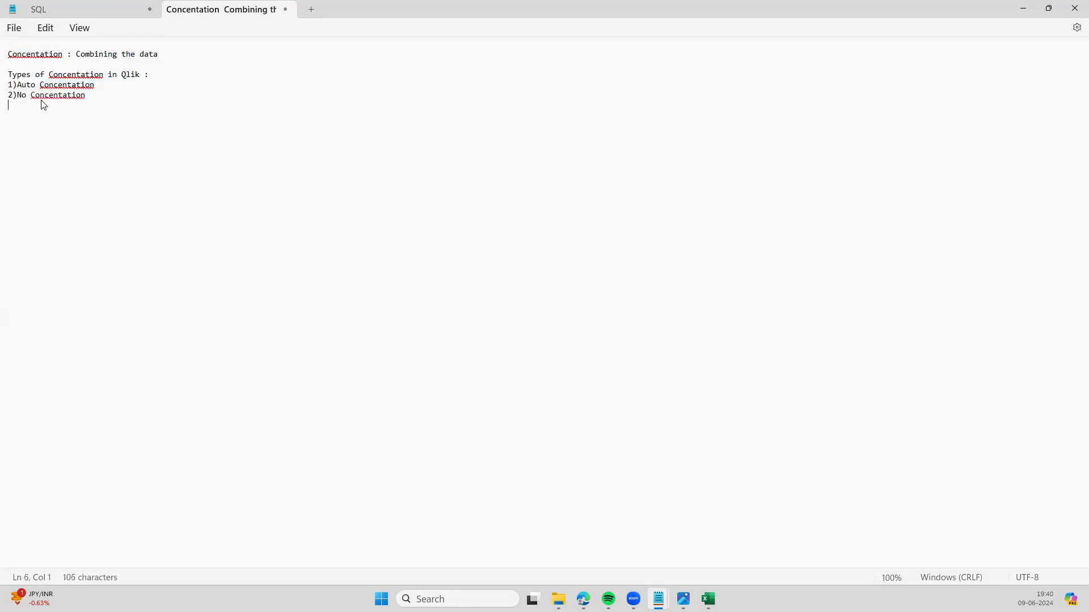
type("3) ForceConcentation")
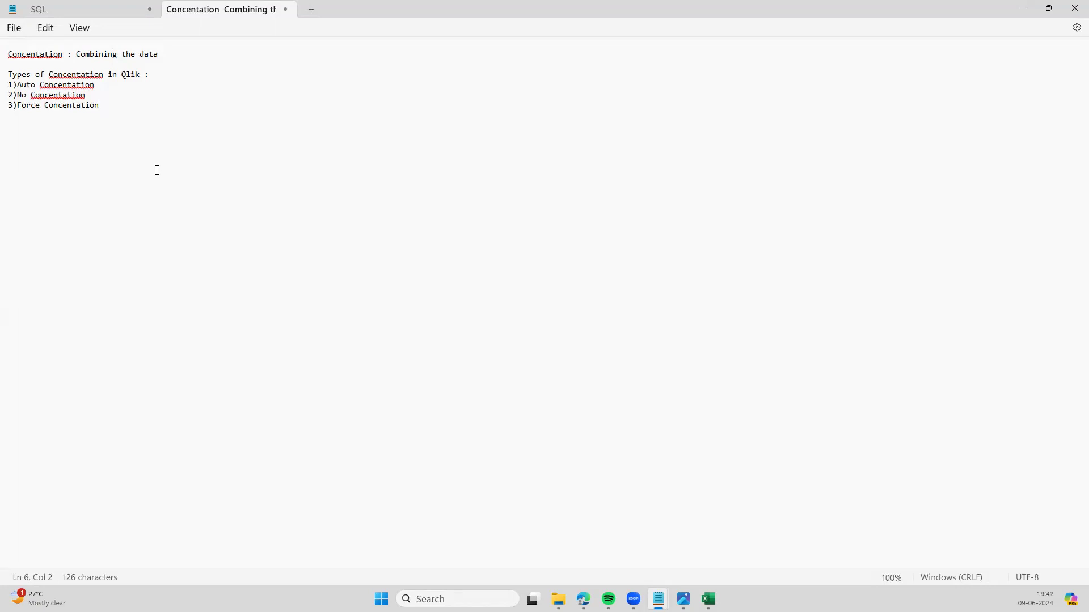
Switch to the JAn_Feb_Sales workbook in Excel, rename the Year sheet as Jan_Sales and fit the Product Name column to its contents
mouse_move(708, 600)
left_click(711, 553)
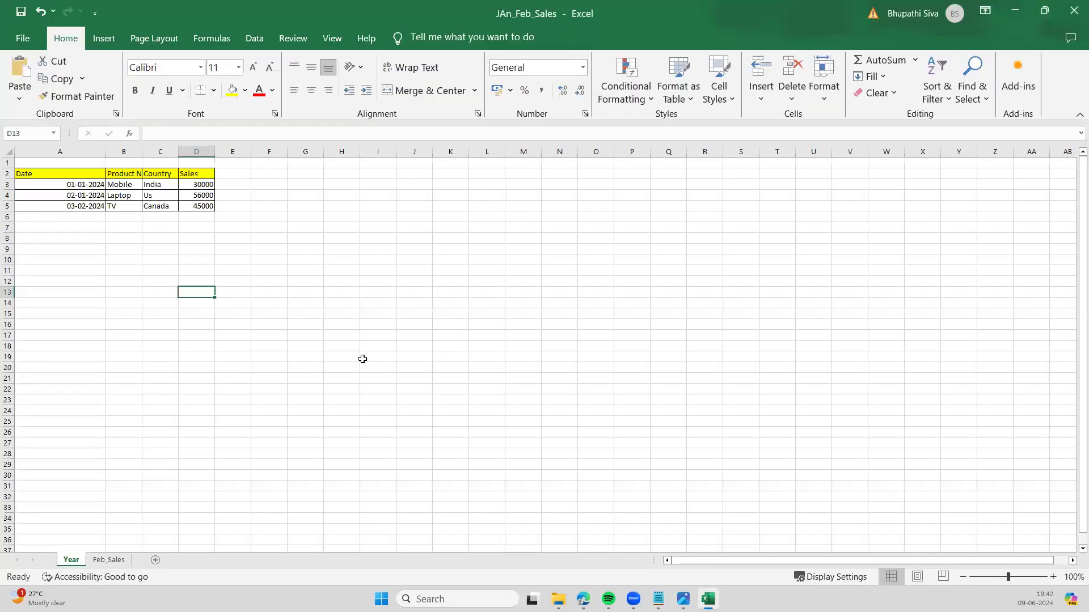
left_click(76, 560)
double_click(76, 560)
type("Jan_Sales")
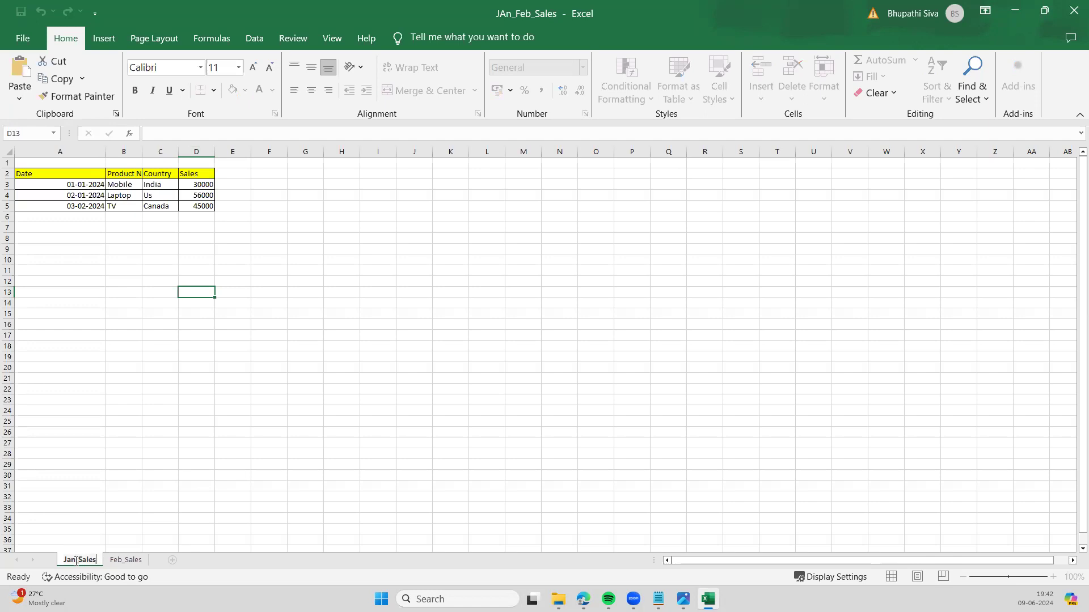
left_click(214, 530)
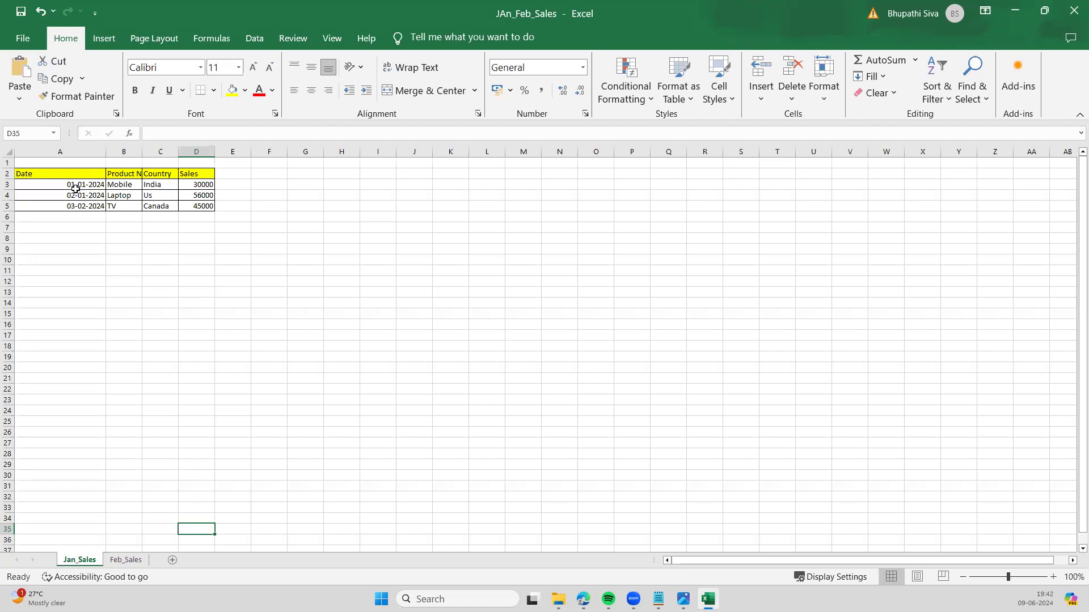
double_click(142, 160)
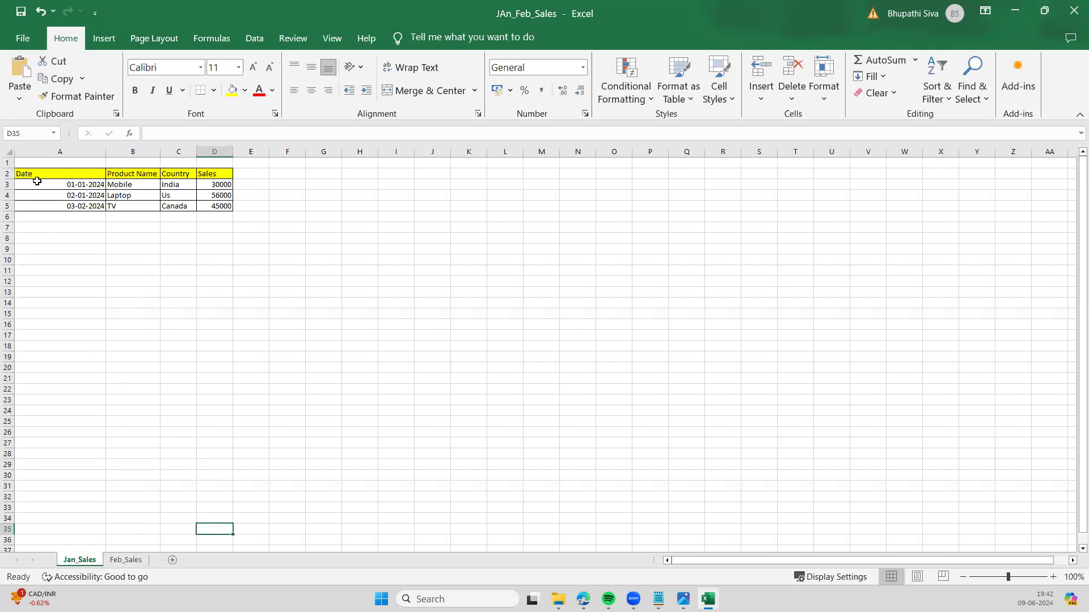
Compare the Jan_Sales and Feb_Sales sheets, checking the column headings and data rows of both tables
left_click_drag(21, 187, 114, 211)
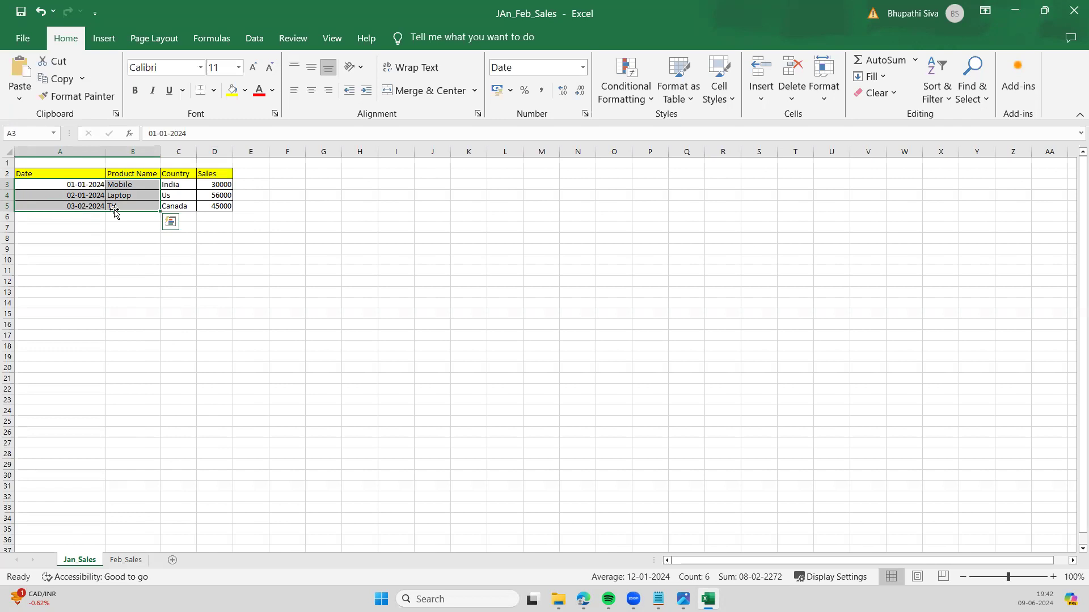
left_click(132, 561)
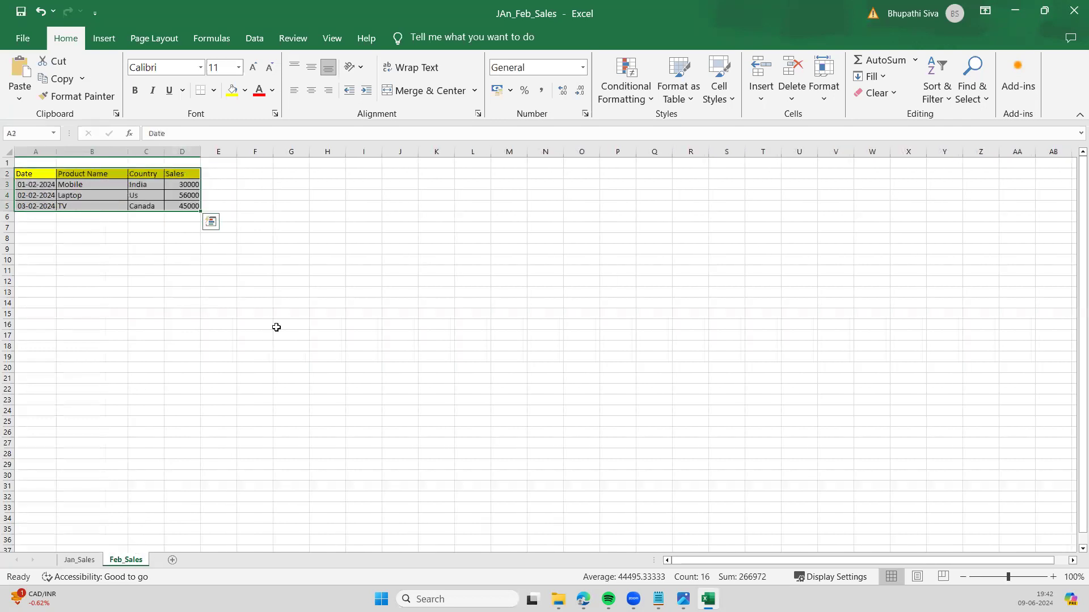
left_click(278, 326)
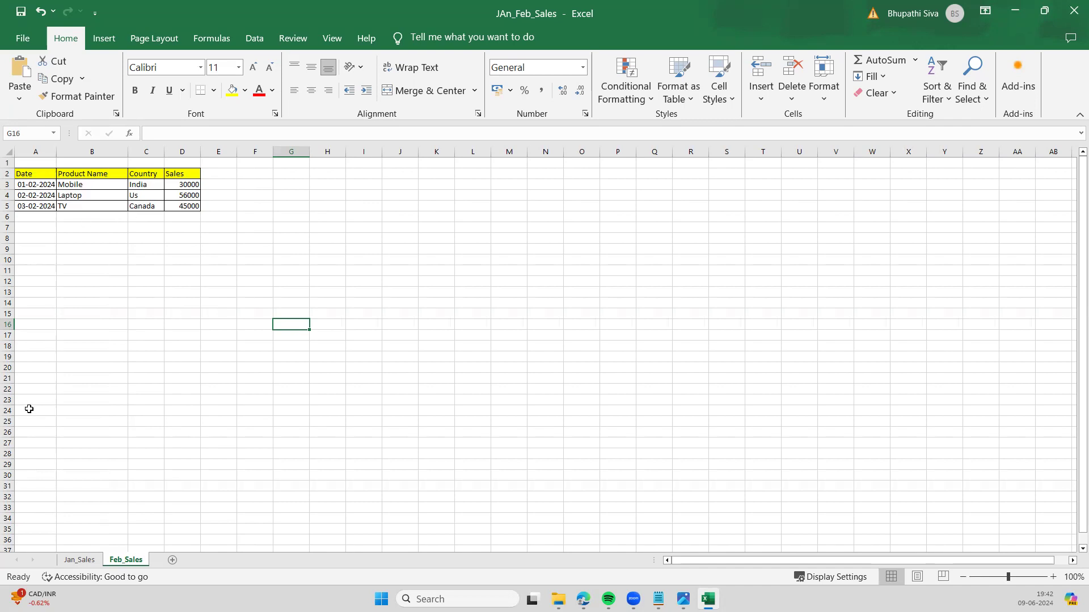
left_click(77, 561)
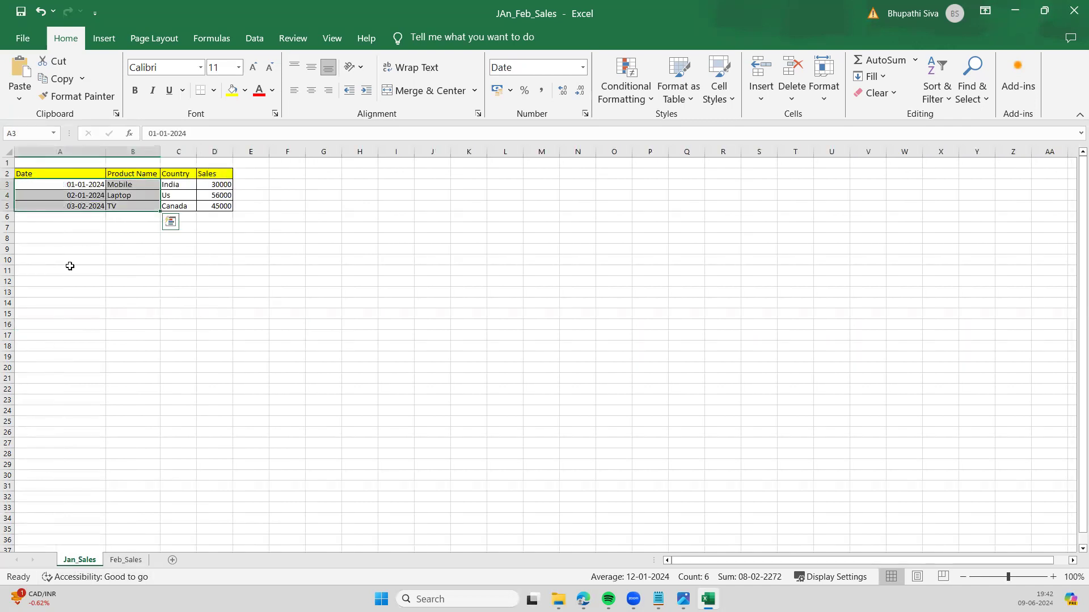
left_click(49, 173)
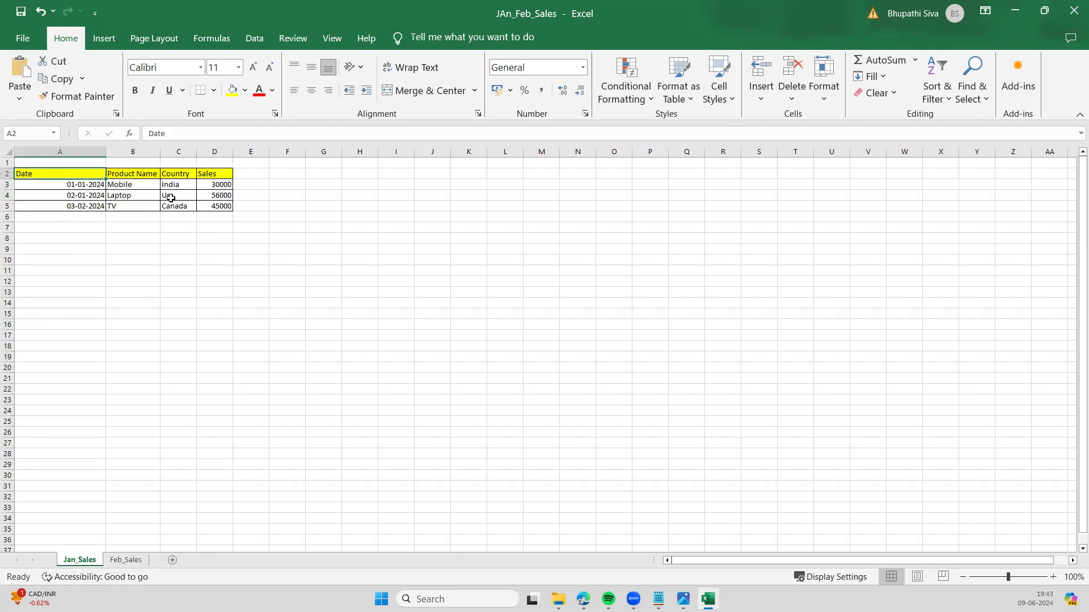
left_click(122, 560)
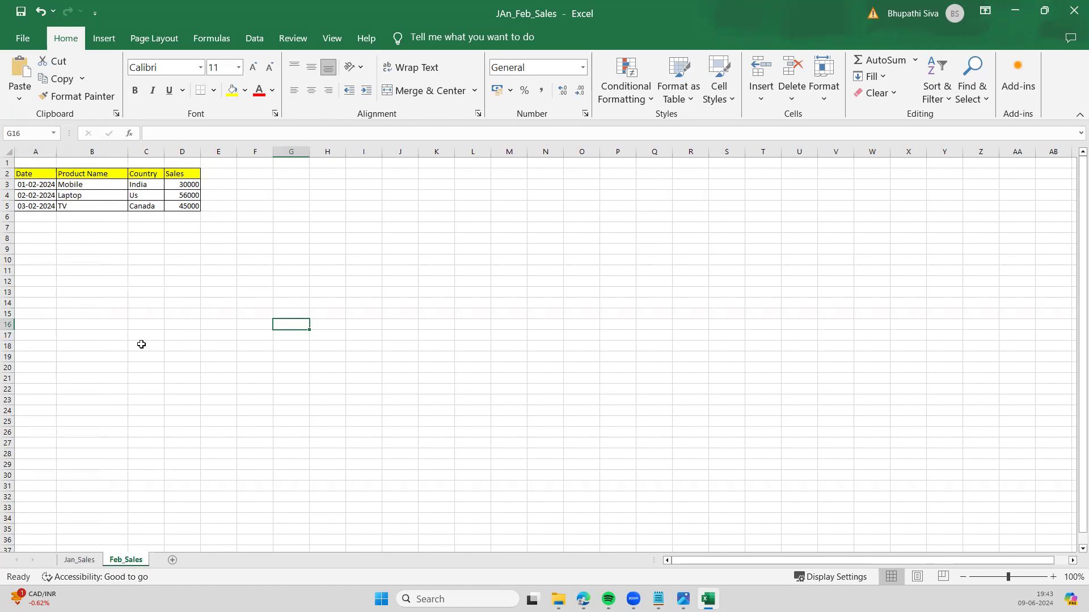
left_click(74, 561)
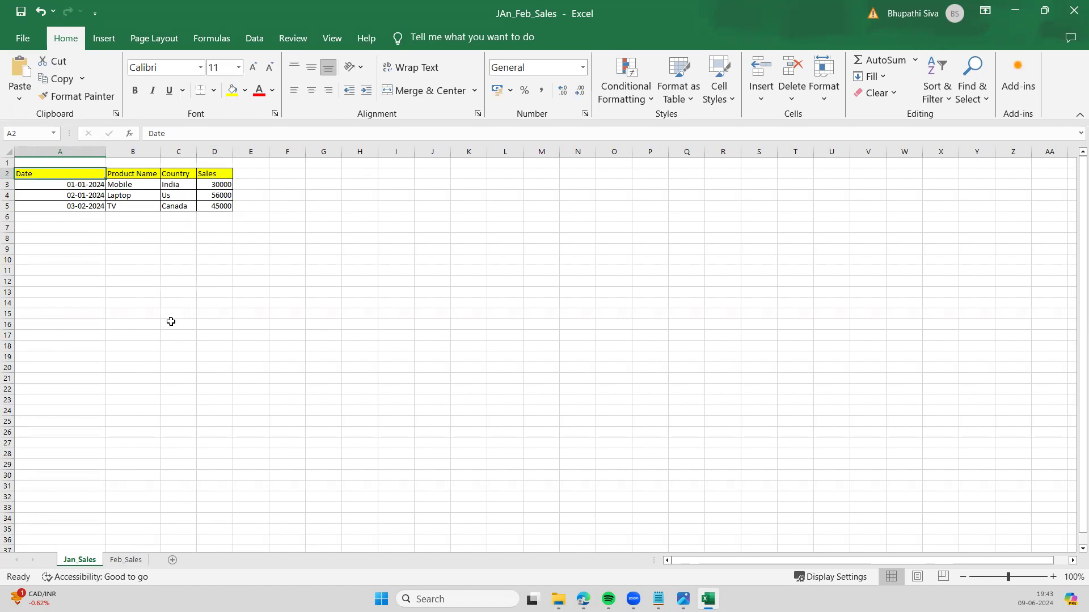
left_click(167, 441)
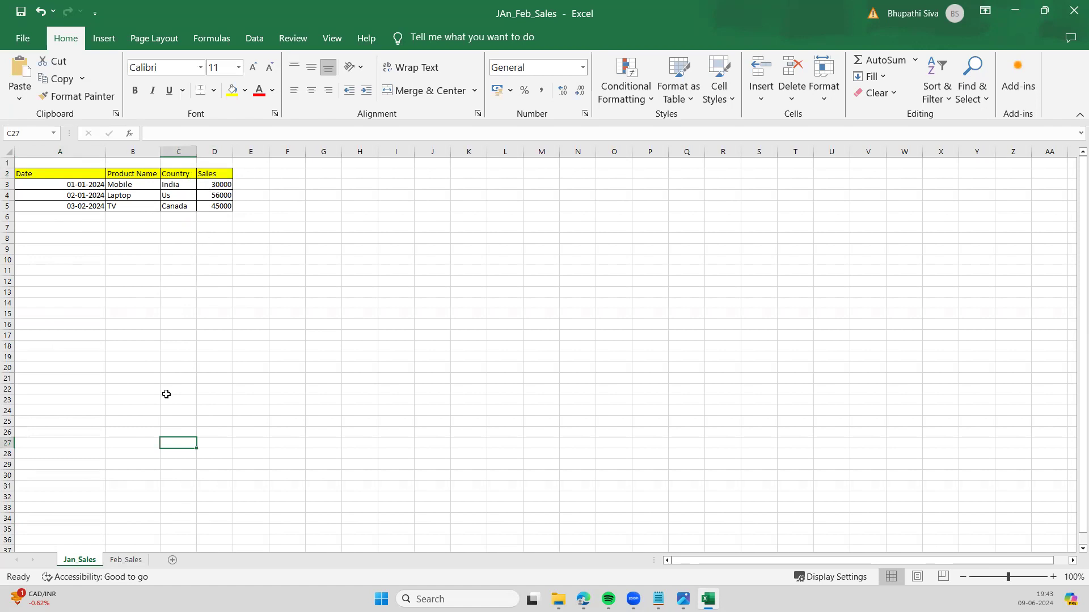
left_click(126, 560)
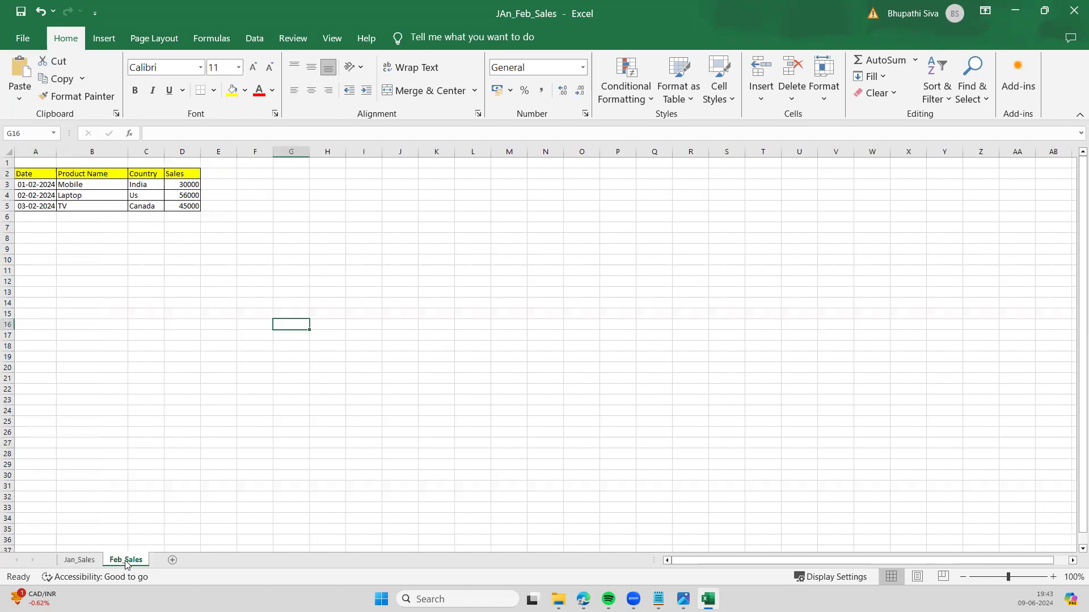
Examine the date, product and sales values on Jan_Sales, followed by the headings, dates and records on Feb_Sales
left_click(72, 561)
left_click_drag(63, 186, 77, 214)
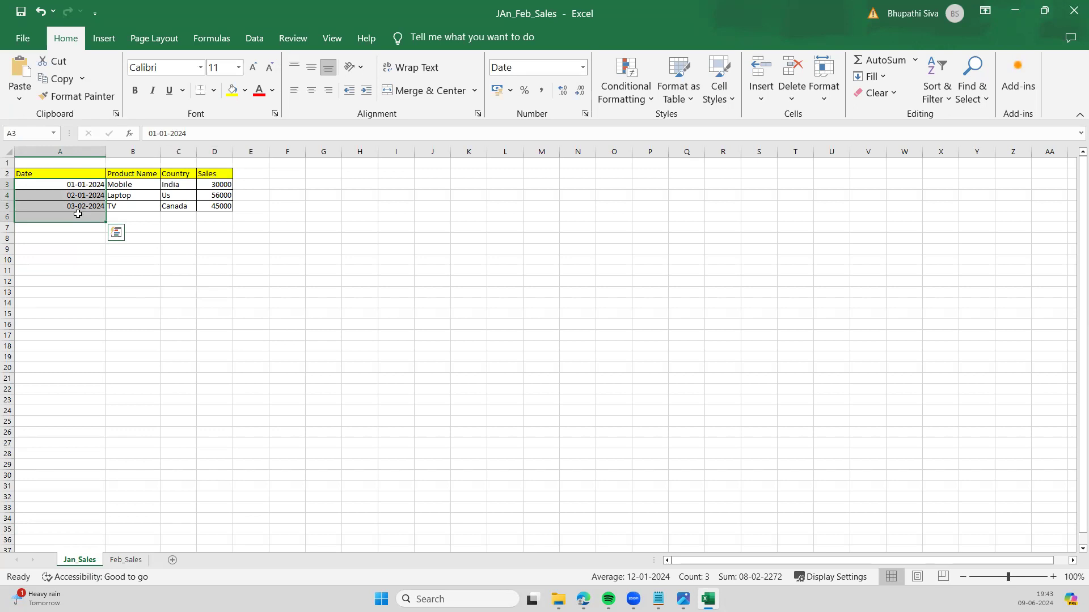
left_click_drag(126, 186, 131, 210)
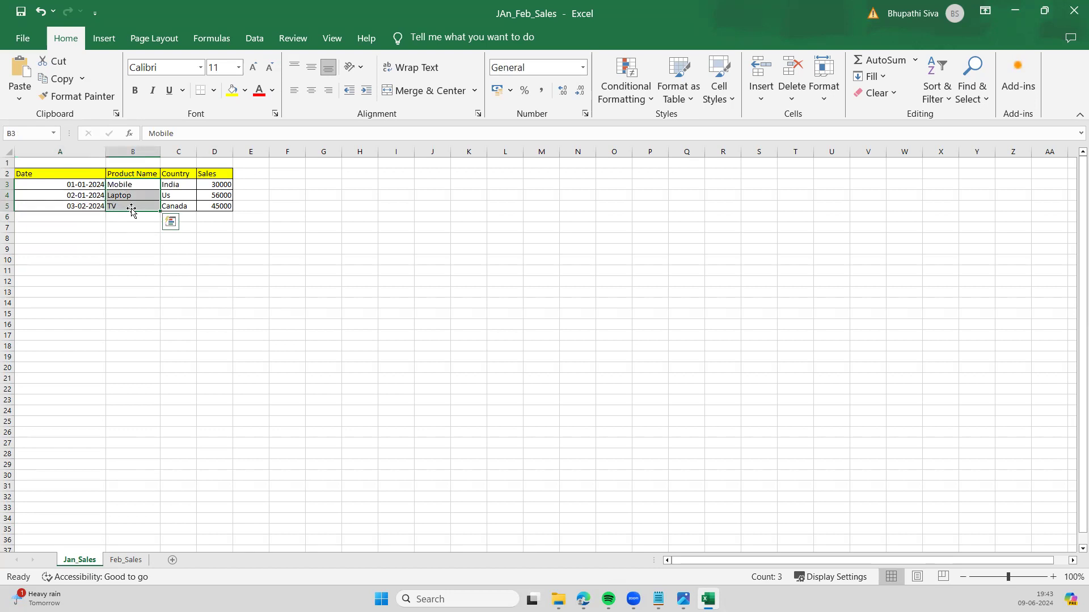
left_click_drag(216, 184, 219, 207)
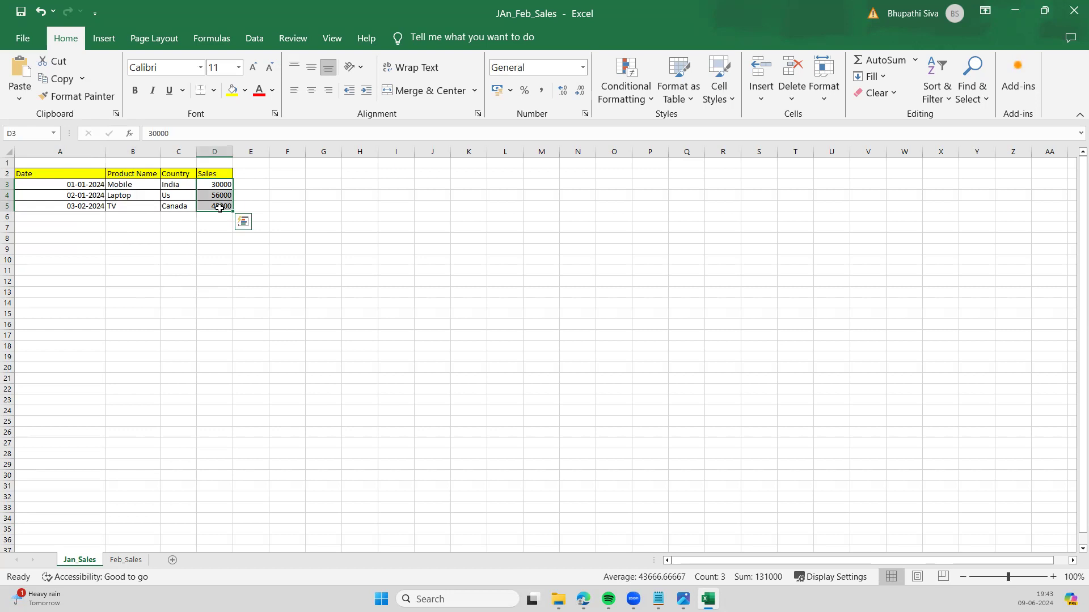
left_click(133, 560)
left_click_drag(28, 175, 184, 174)
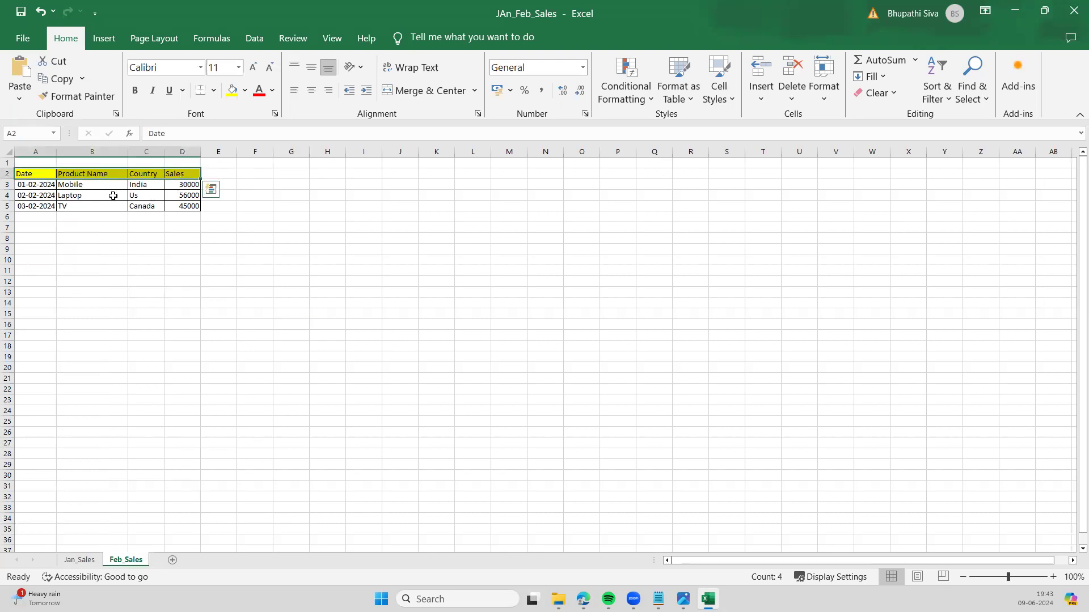
left_click_drag(44, 186, 49, 209)
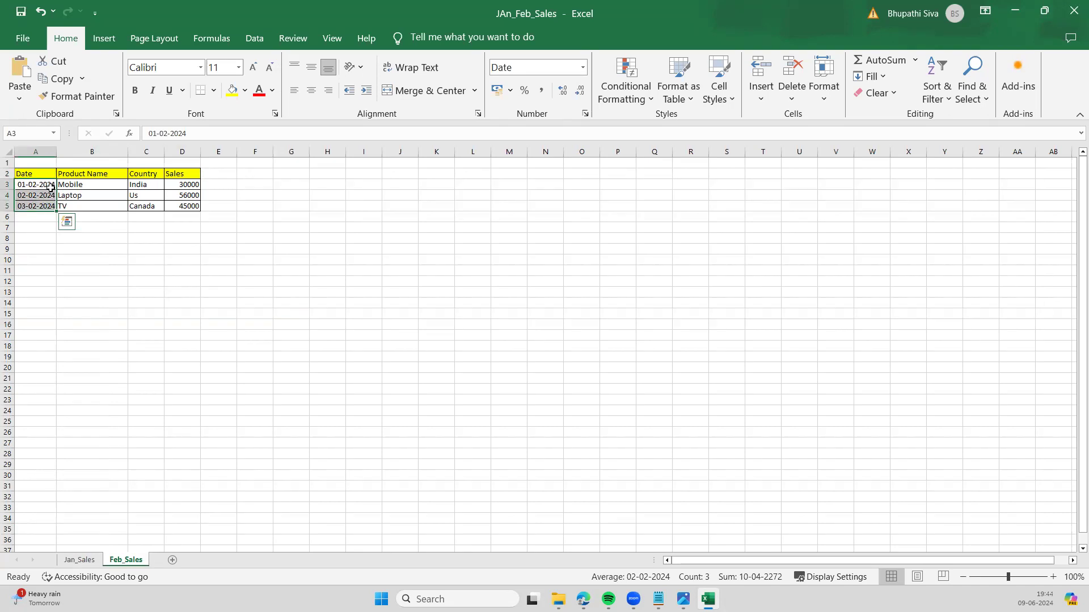
left_click(65, 248)
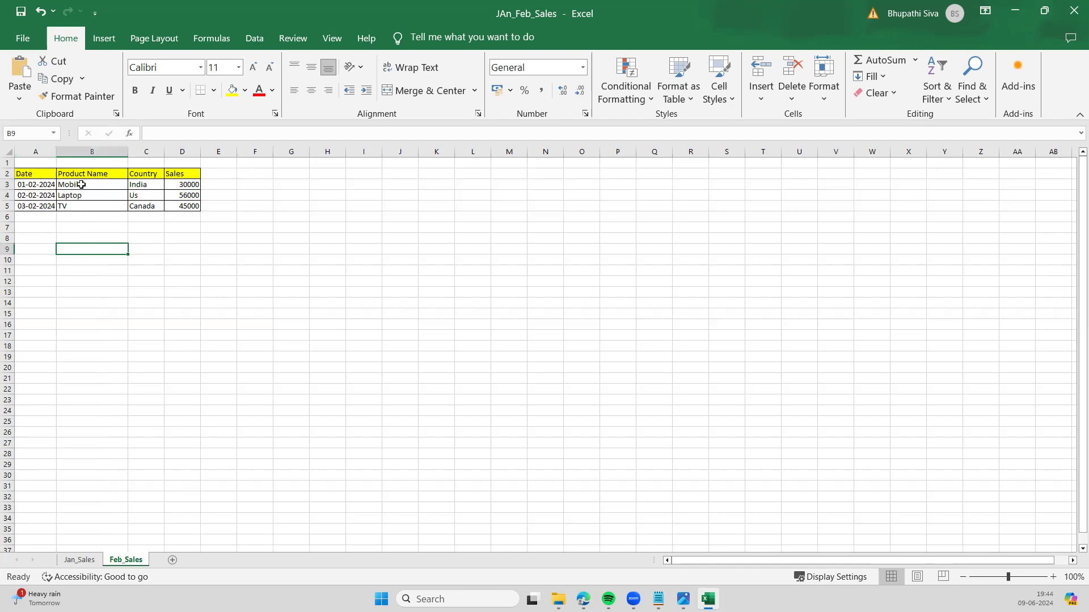
left_click_drag(30, 184, 182, 202)
left_click(198, 284)
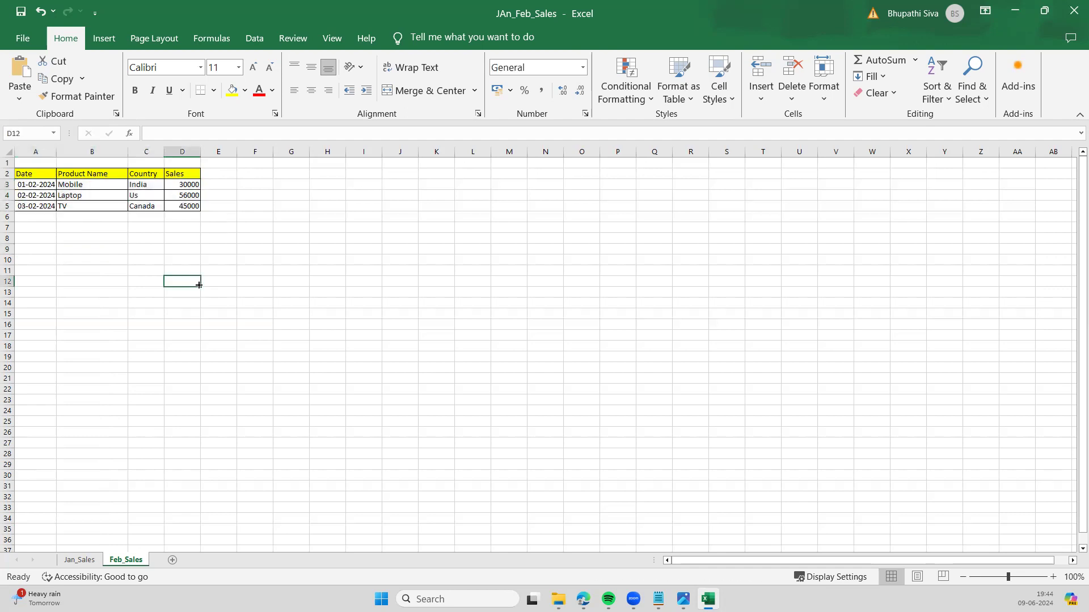
left_click(229, 324)
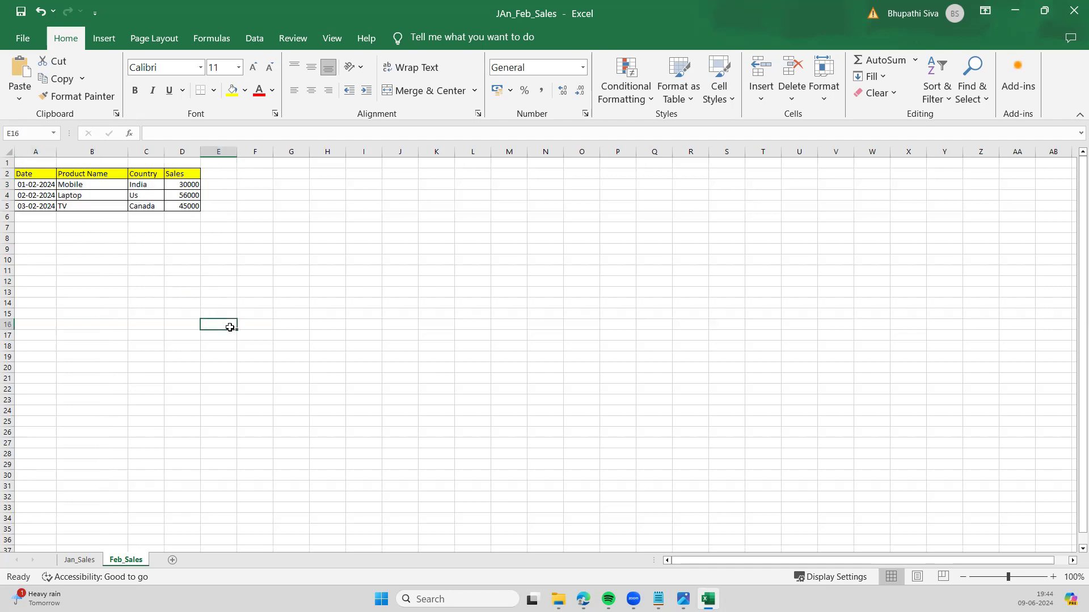
left_click(285, 365)
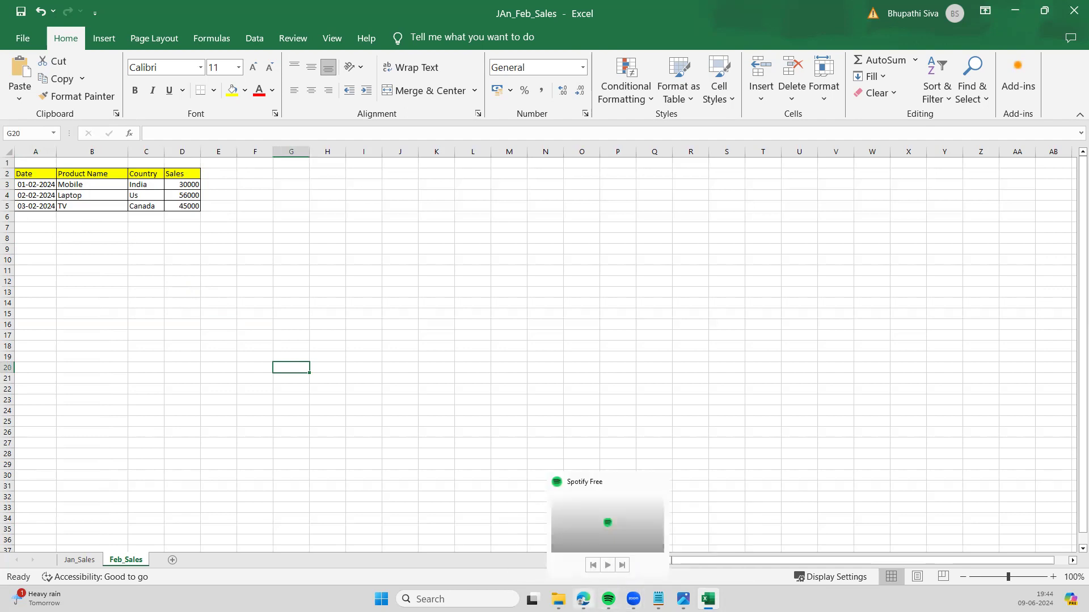
Clear the open windows off the desktop and switch to a maximized Microsoft Edge window with a new tab
mouse_move(582, 599)
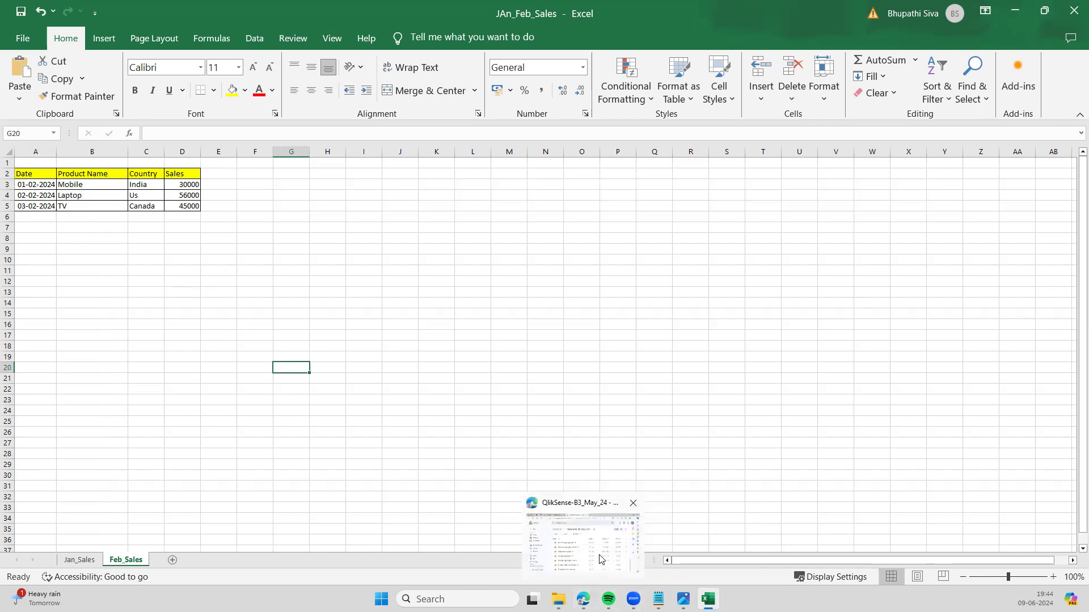
left_click(600, 560)
left_click(1020, 10)
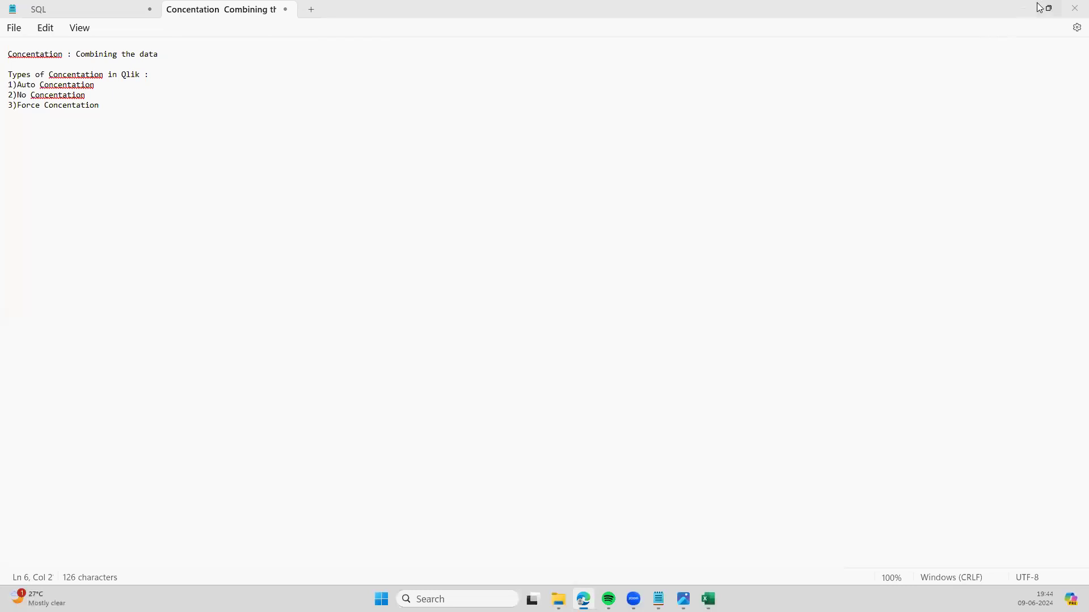
left_click(1022, 9)
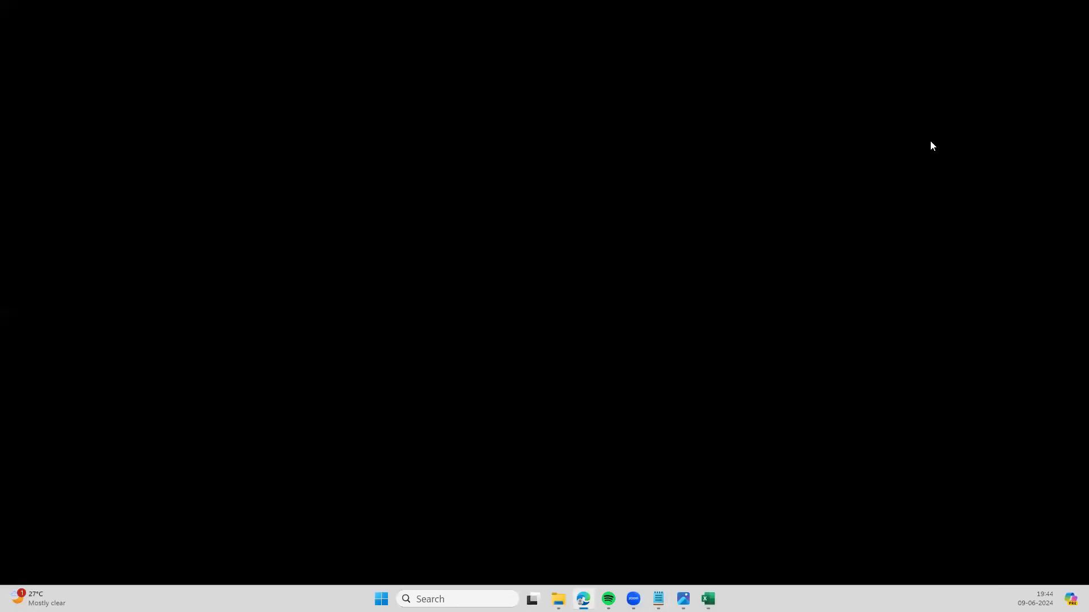
mouse_move(586, 592)
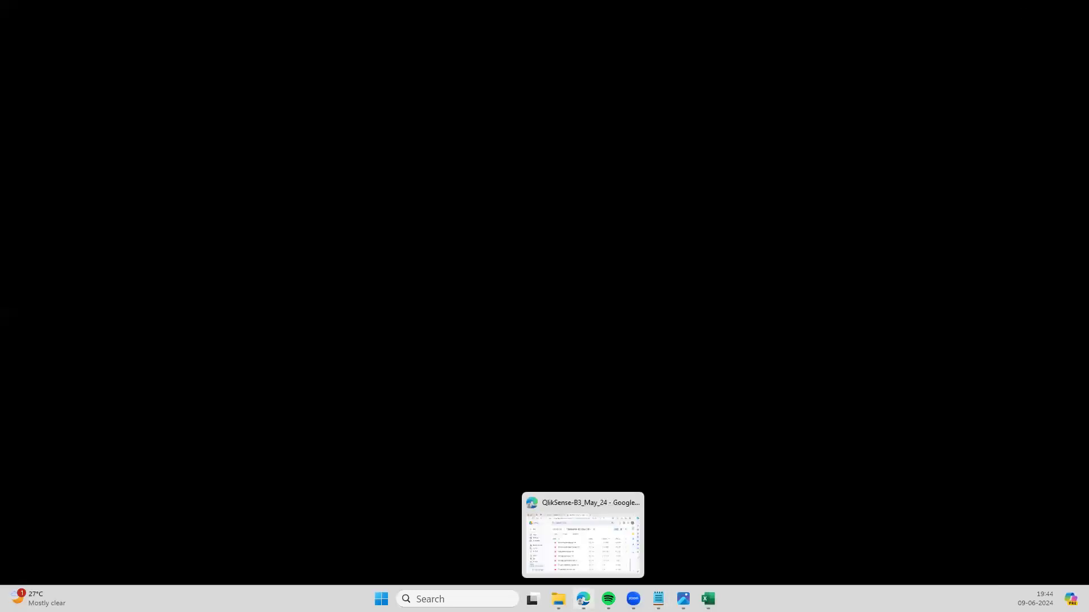
left_click(586, 547)
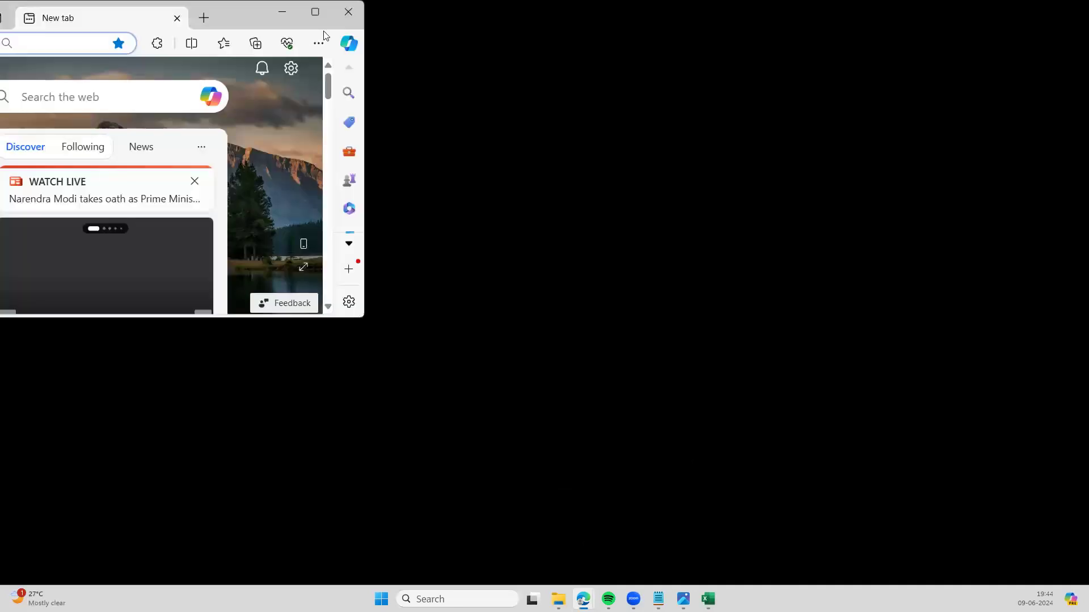
left_click(316, 13)
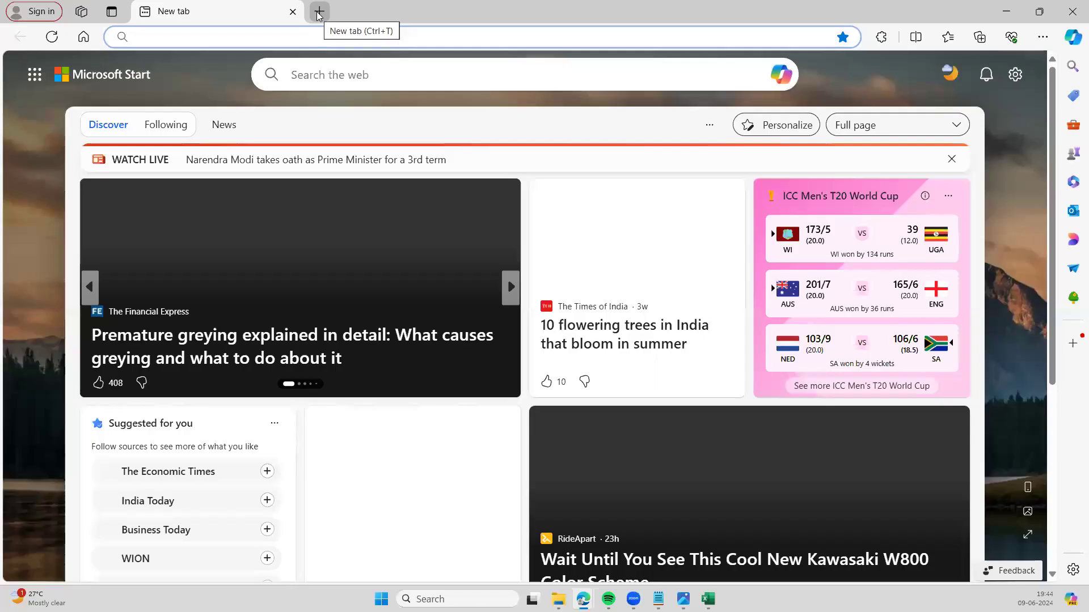
Search the web for "qlik sense modern cloud analytics" and open the Qlik Sense | Modern Analytics product page
type("i")
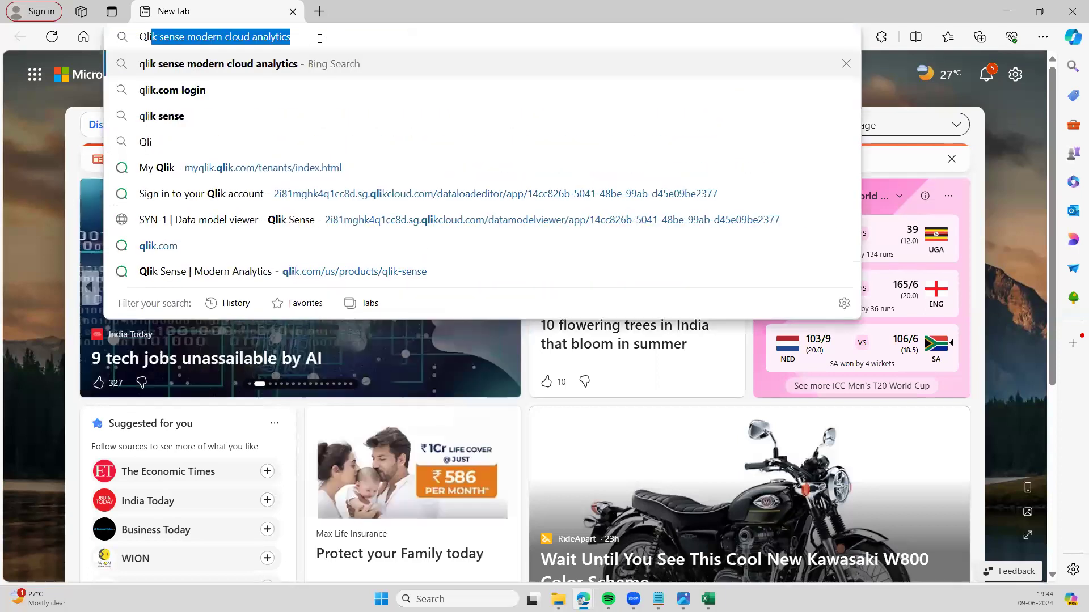
left_click(267, 65)
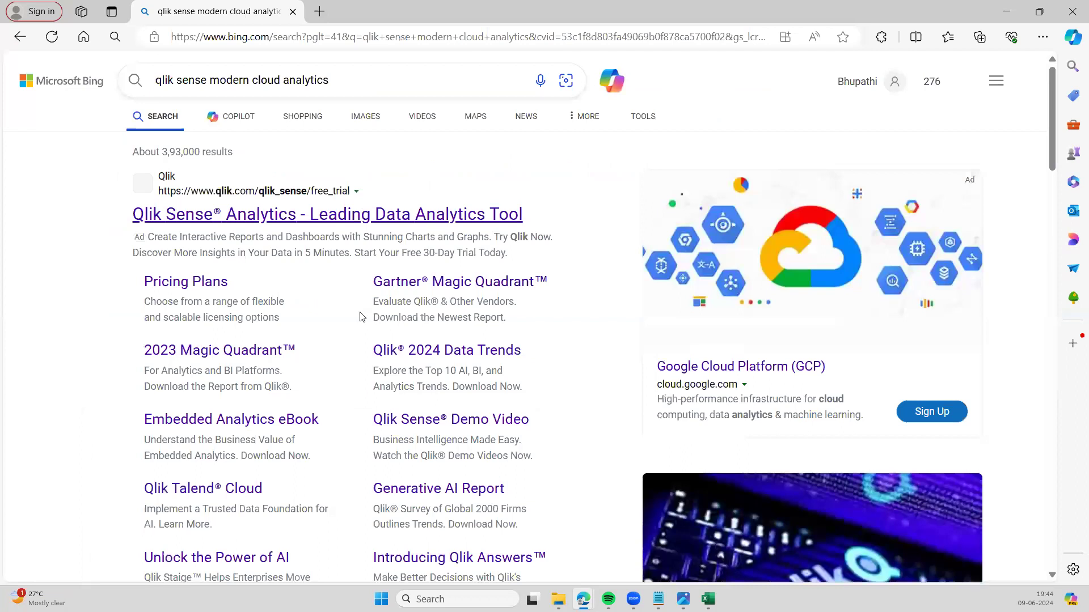
scroll(330, 429, "down", 5)
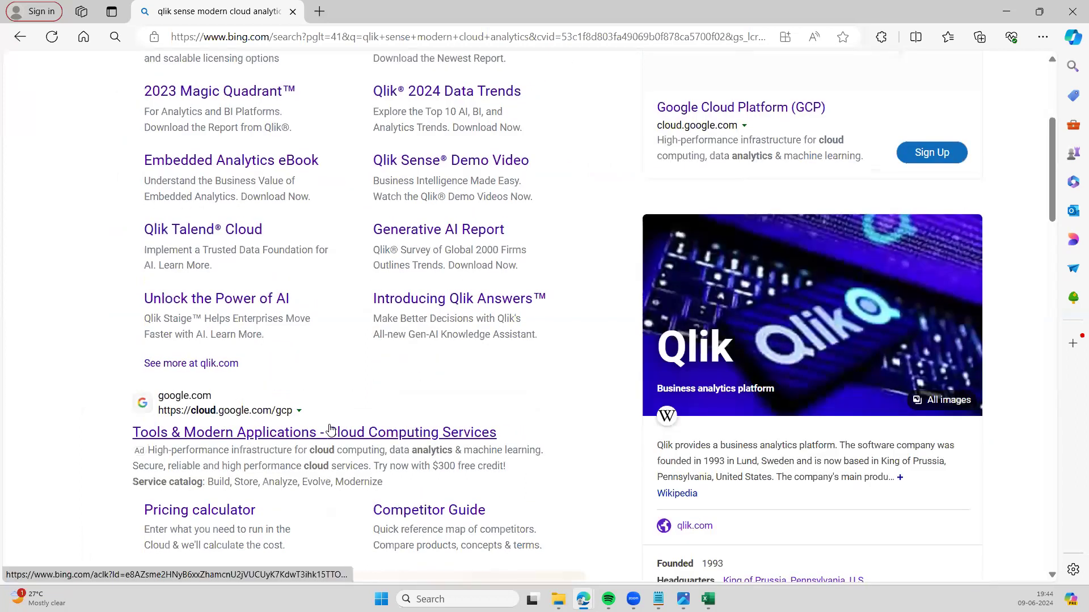
scroll(330, 430, "down", 5)
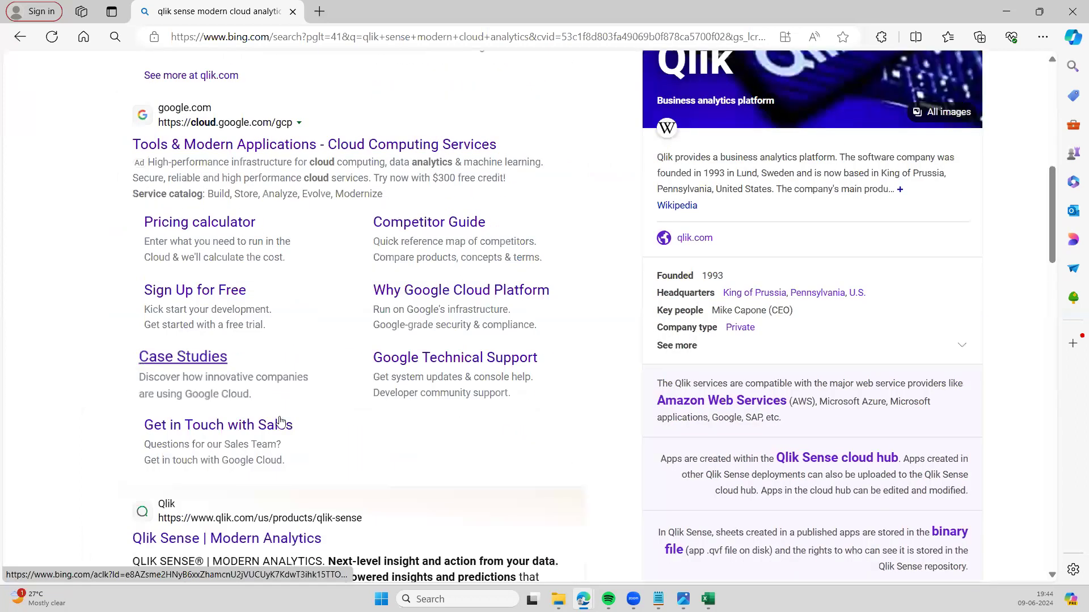
left_click(290, 537)
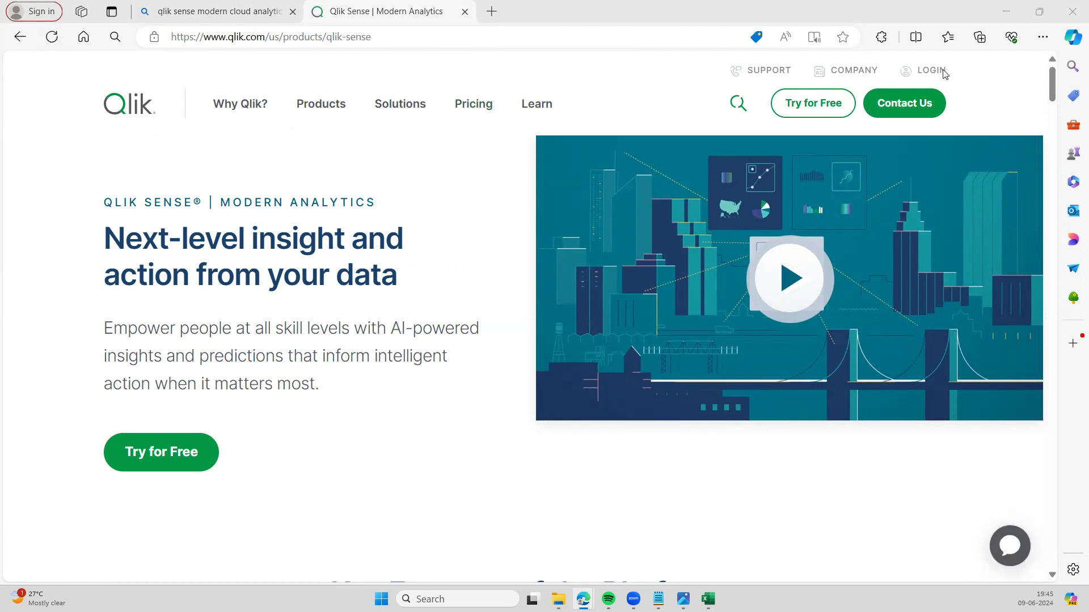
Go to the Qlik Cloud login from the Qlik site and sign in with the saved account credentials
mouse_move(928, 72)
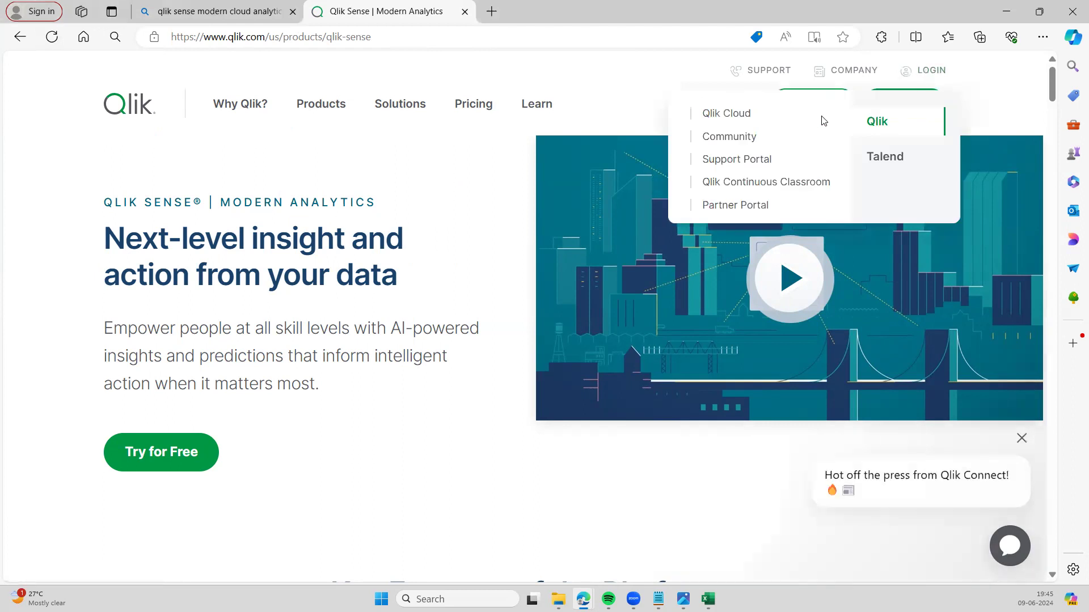
left_click(756, 114)
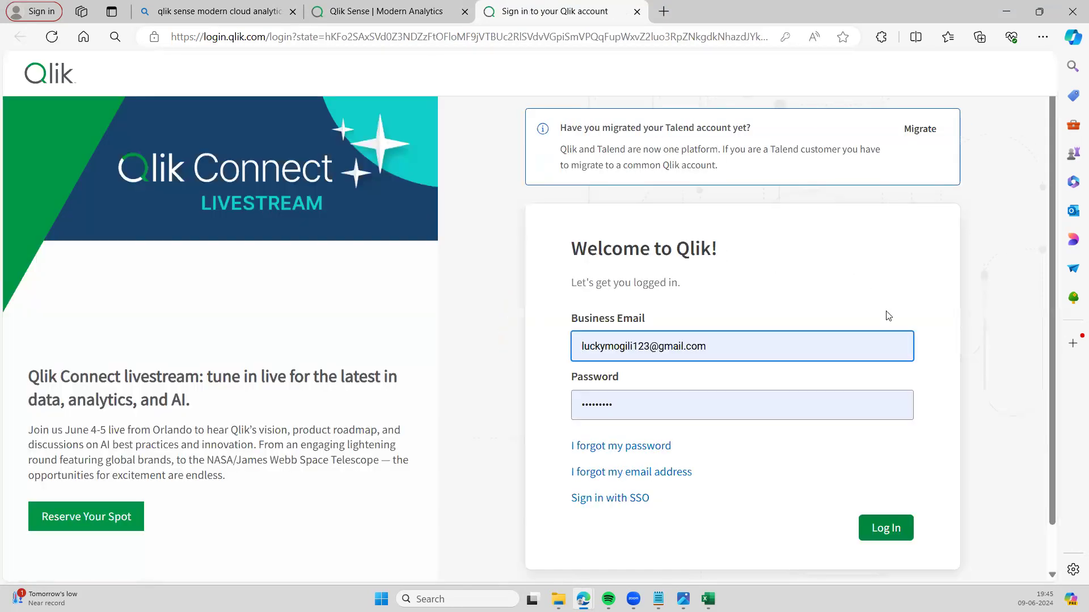
left_click(895, 534)
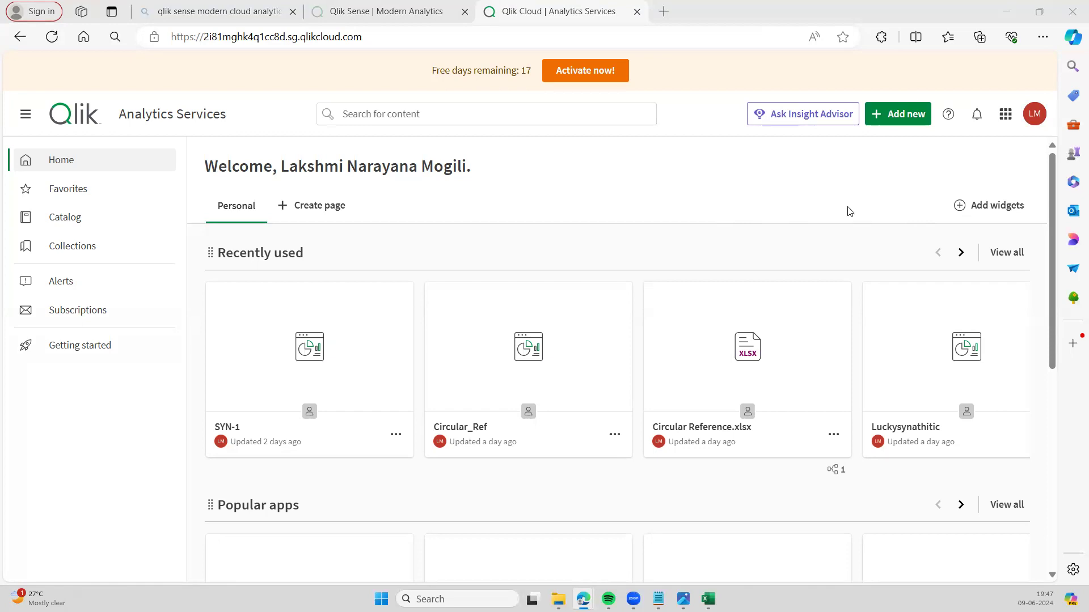
Create a new analytics app named Concatenate_Demo in the Personal space
left_click(896, 114)
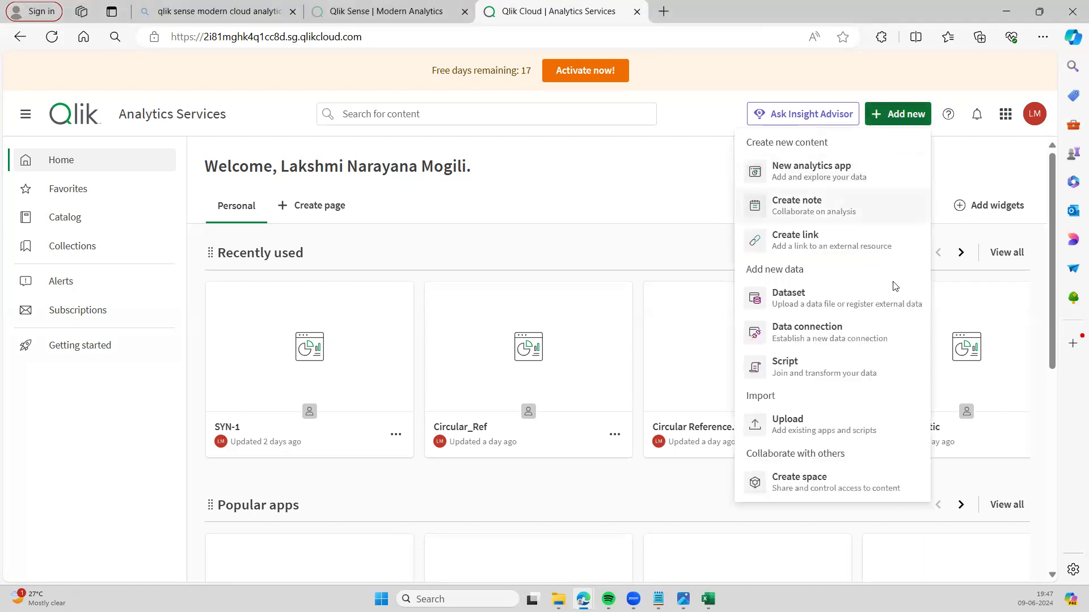
left_click(849, 172)
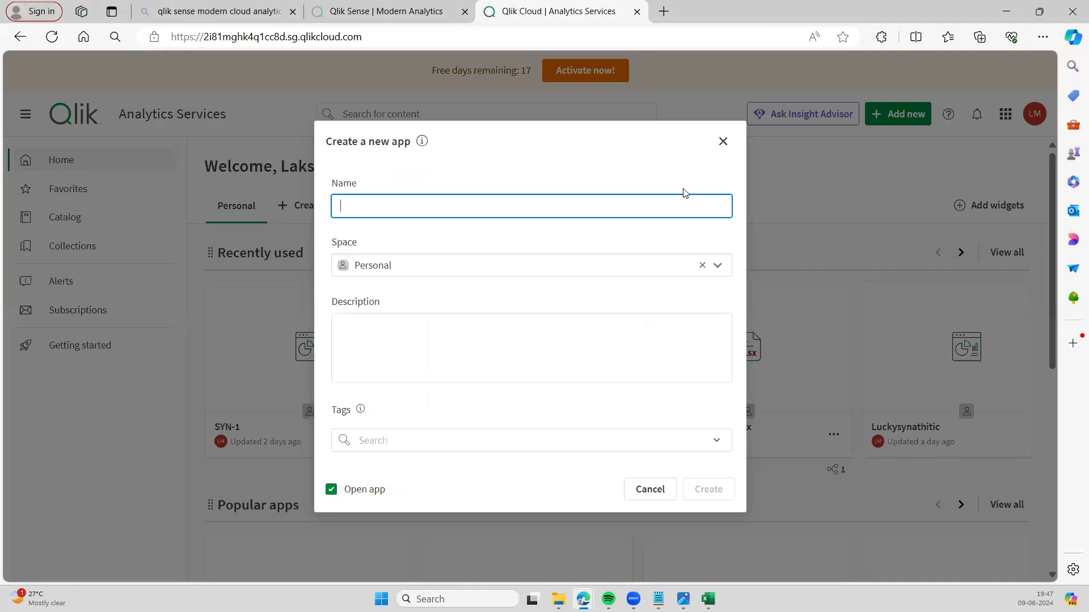
type("Conce")
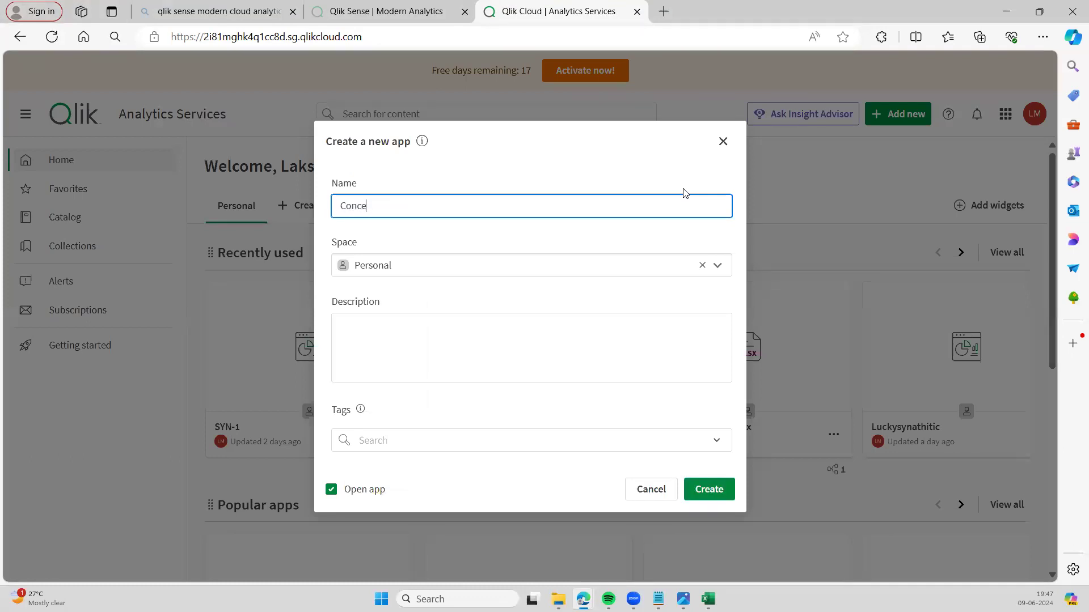
key("BackSpace")
type("atenate_Demo")
left_click(717, 483)
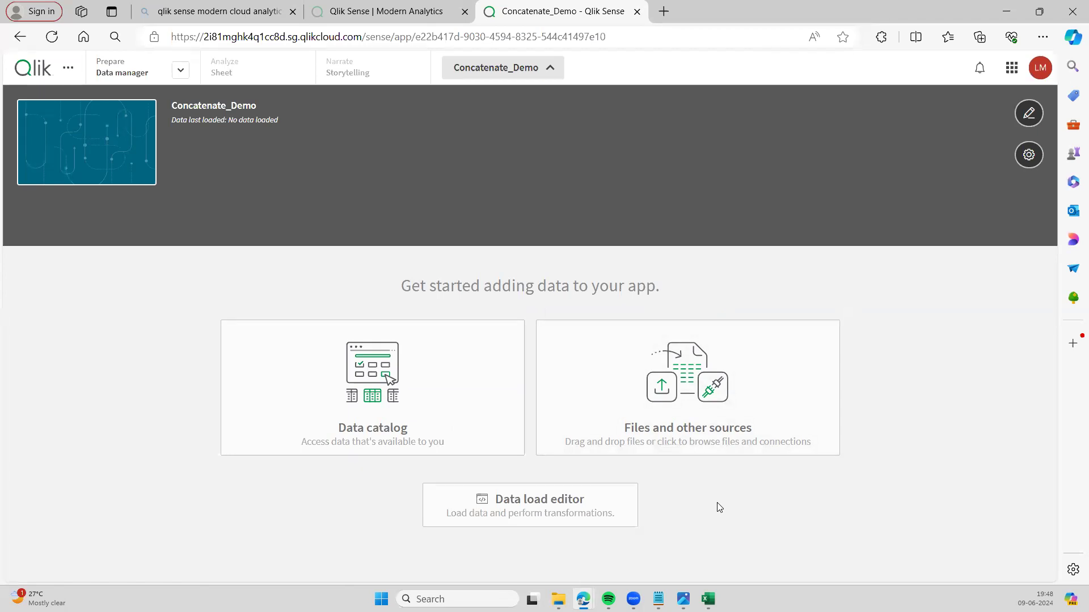
Open the app's Data load editor and add a script section named Concatenate
left_click(584, 503)
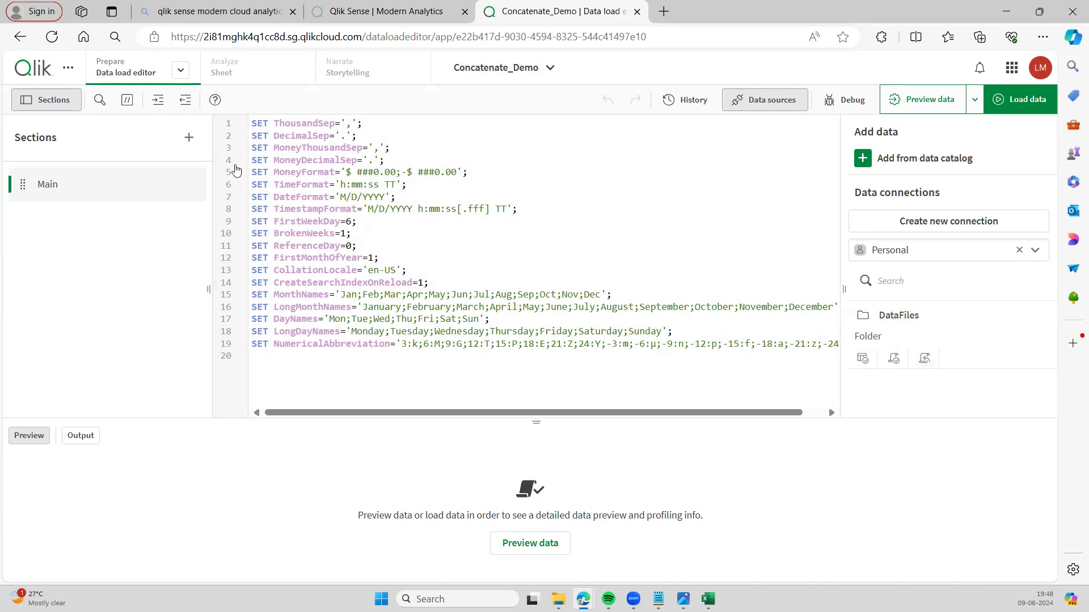
left_click(189, 139)
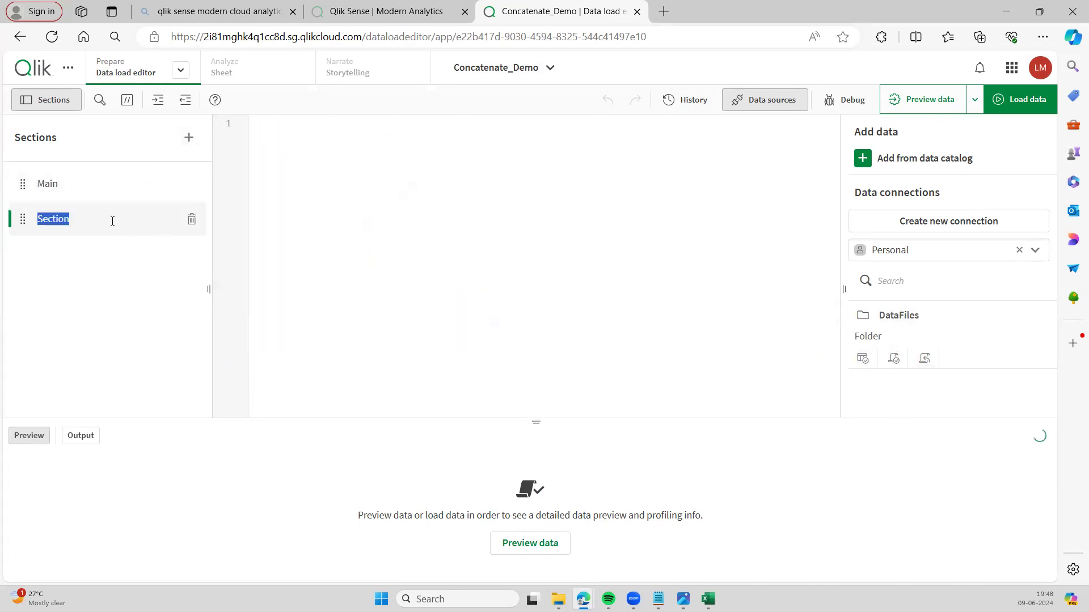
type("Concare")
key("BackSpace")
key("BackSpace")
type("tenate")
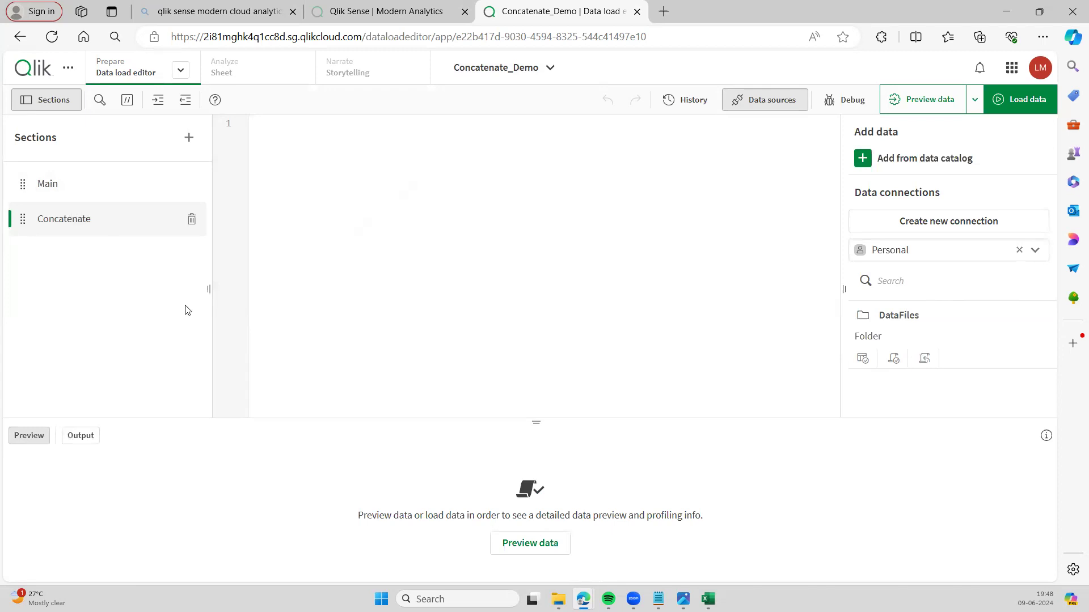
Browse the DataFiles folder for a source file and permanently delete Circular Reference.xlsx from it
left_click(862, 360)
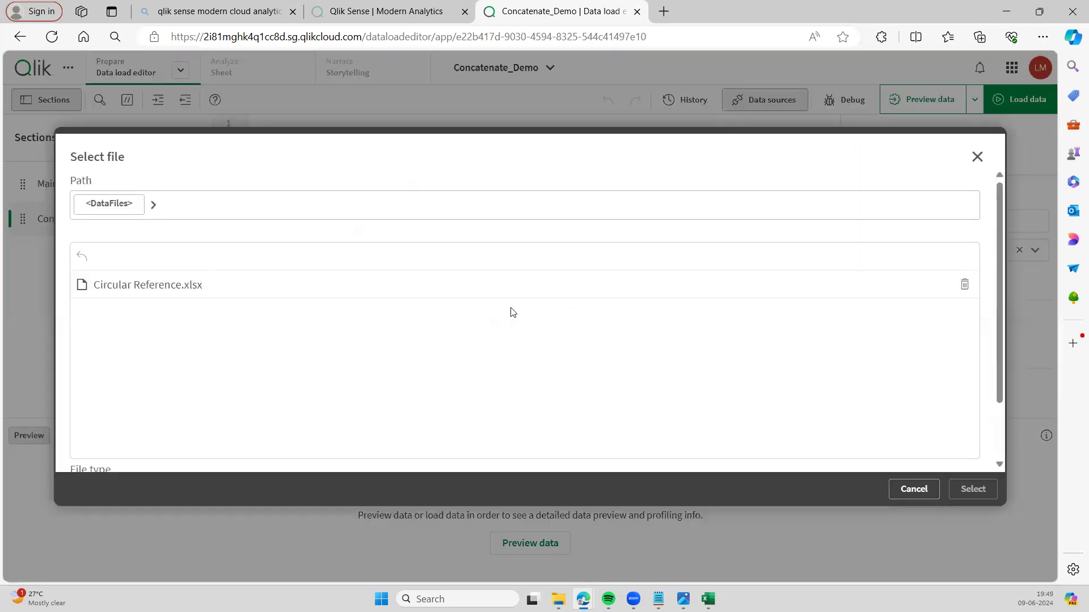
left_click(963, 286)
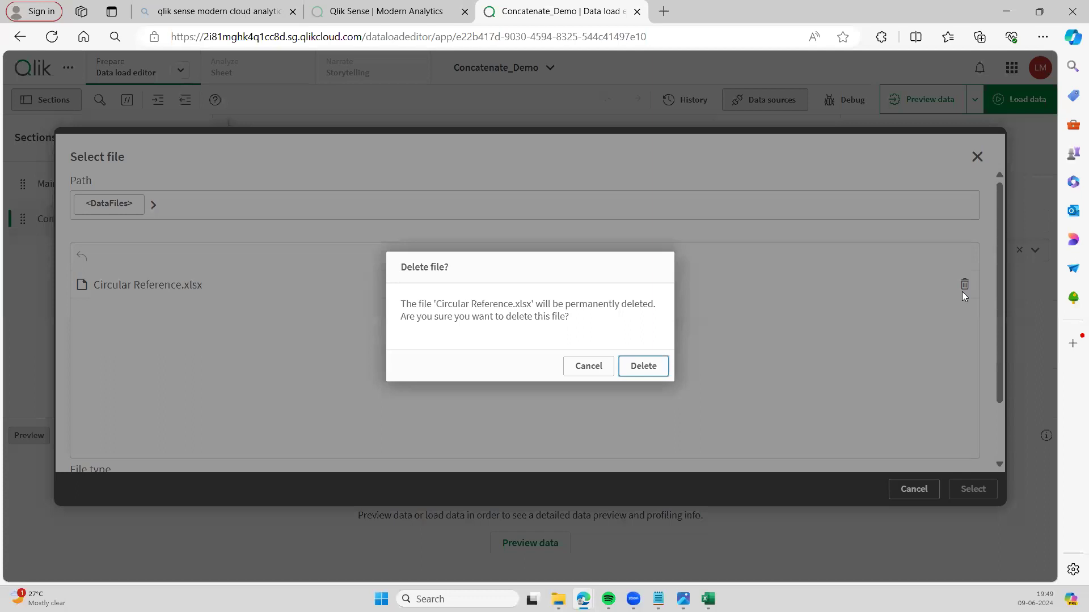
left_click(647, 368)
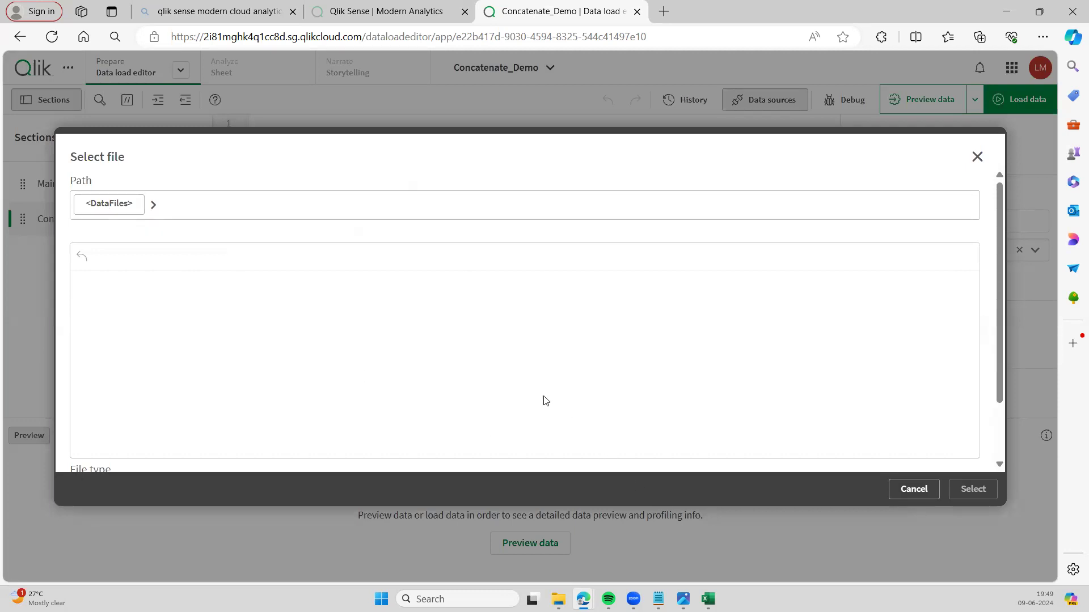
Close the JAn_Feb_Sales workbook in Excel and start choosing a local file to upload to DataFiles
mouse_move(708, 600)
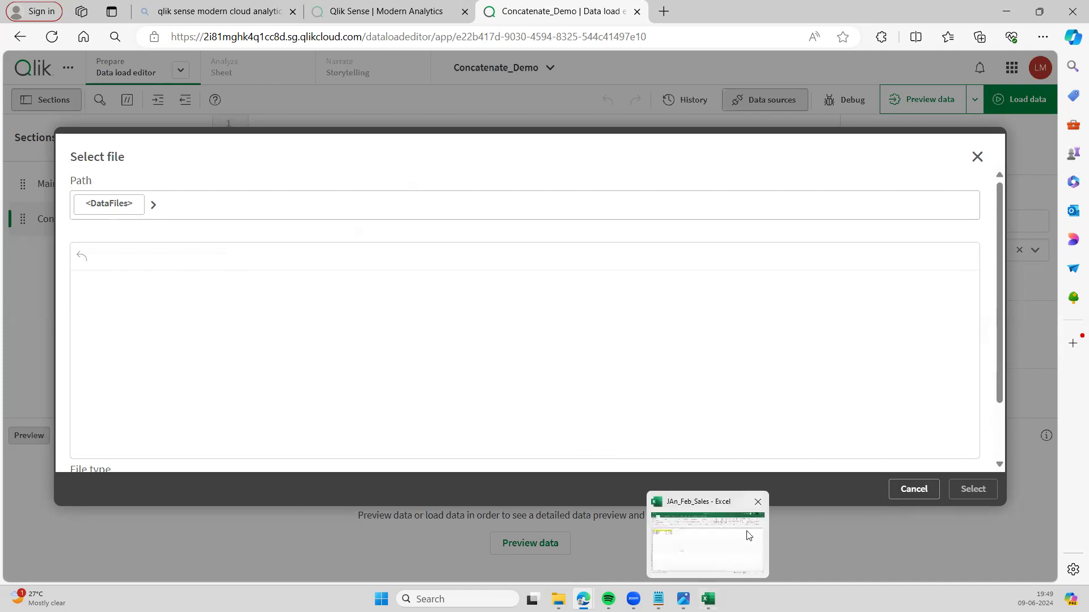
left_click(763, 500)
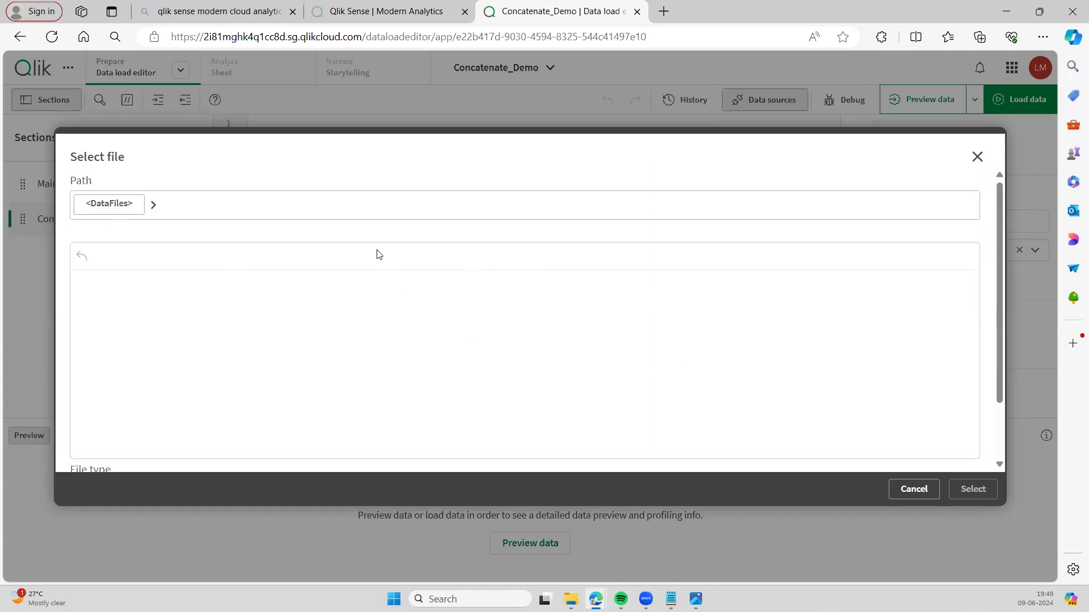
scroll(355, 359, "down", 2)
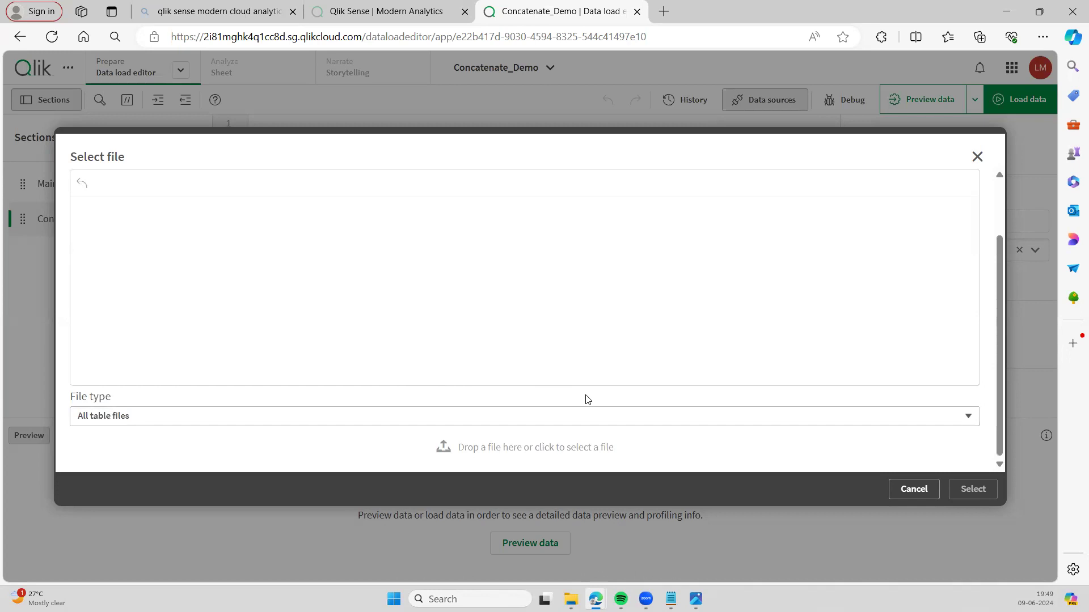
left_click(546, 457)
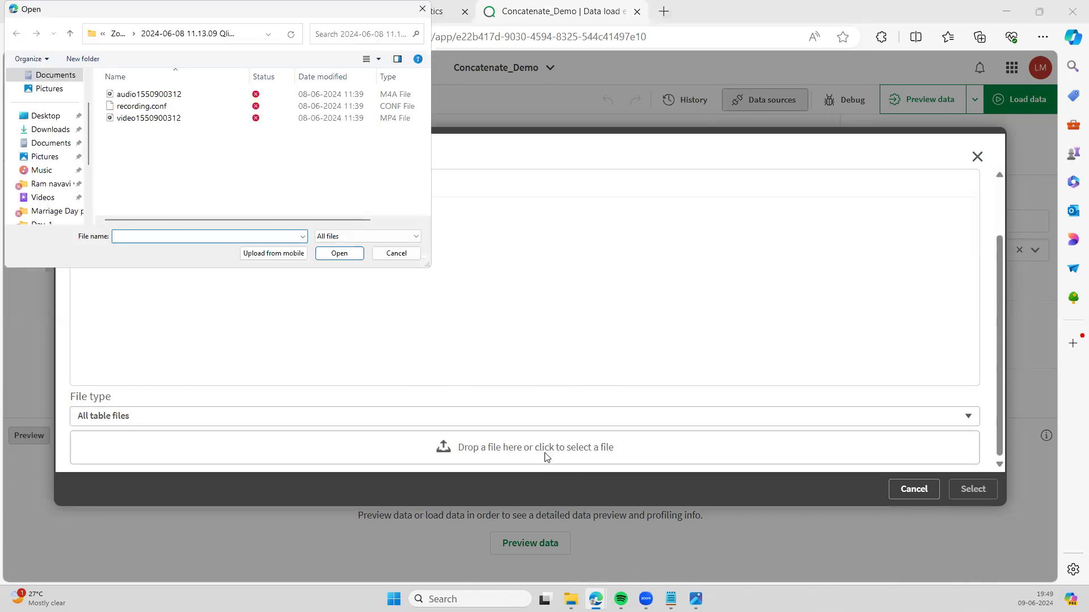
Look through the Documents folder for the sales workbook and search it for "jan_"
left_click(47, 145)
scroll(193, 165, "down", 3)
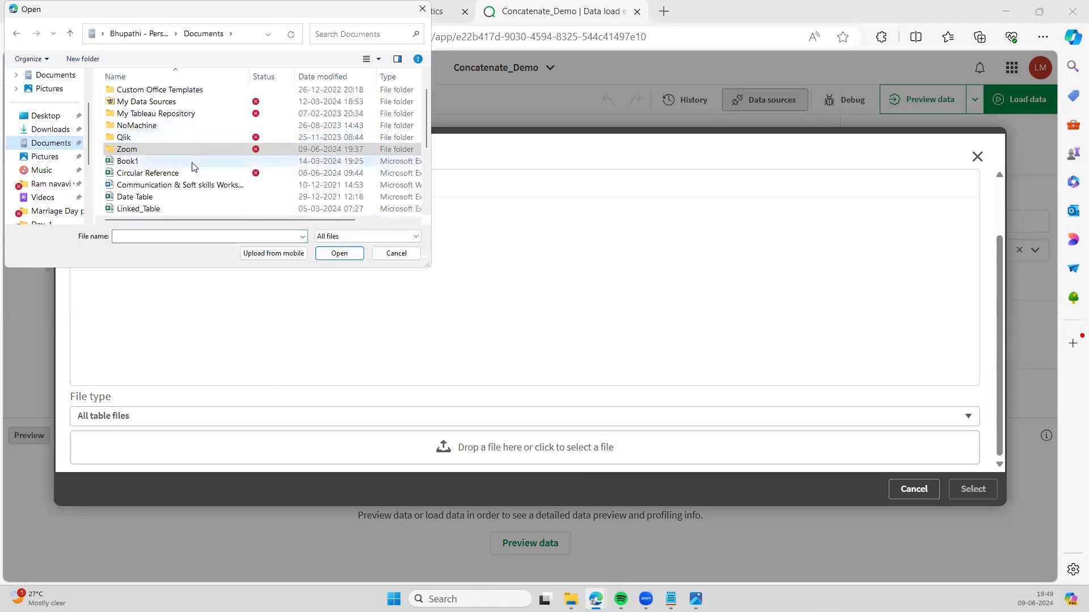
scroll(237, 140, "up", 1)
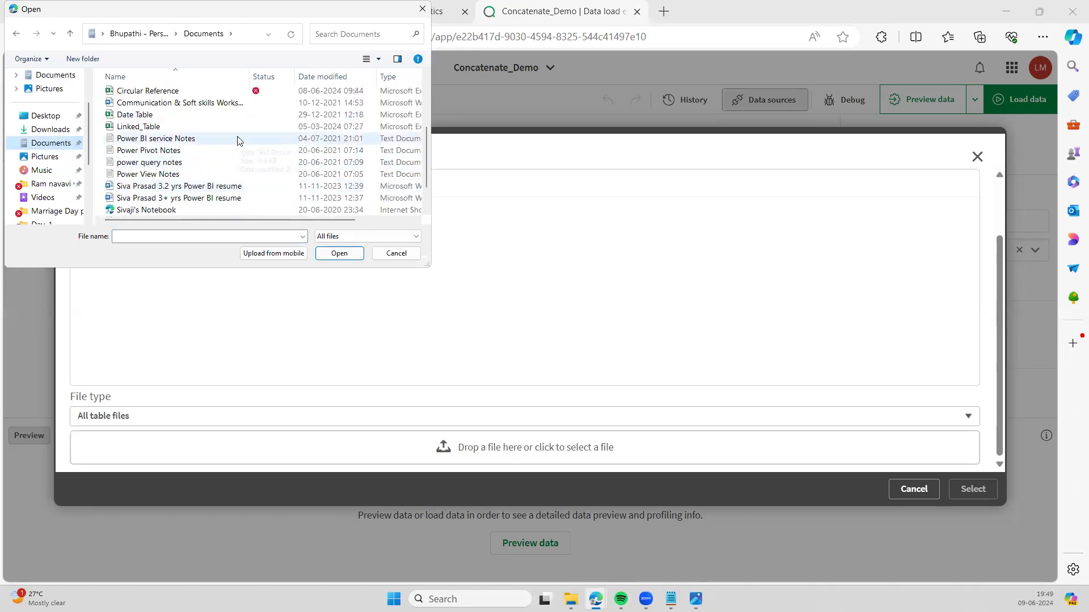
left_click(338, 33)
type("k")
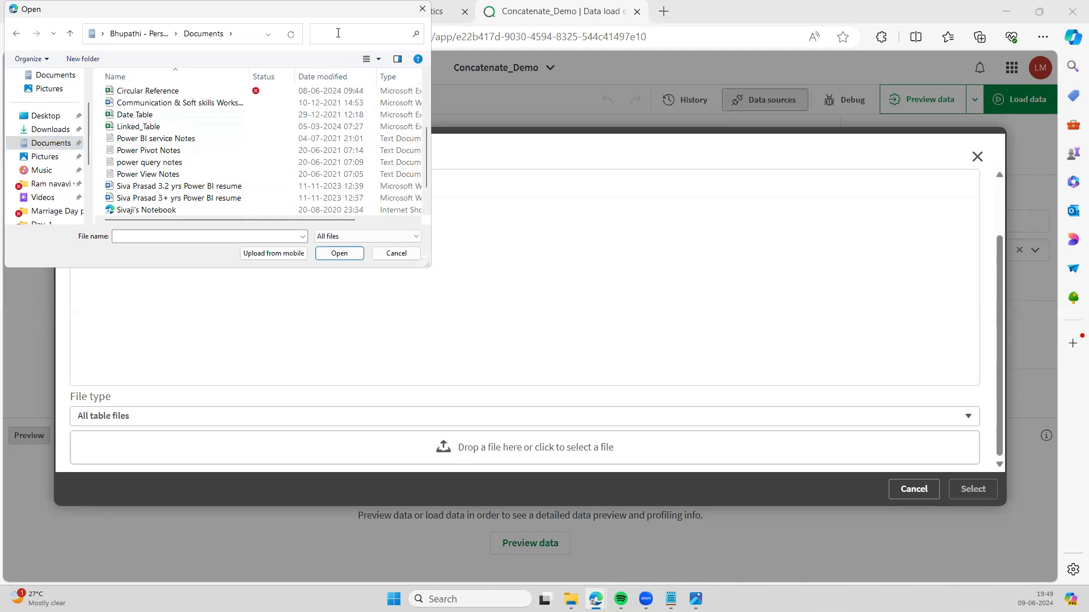
type("jan")
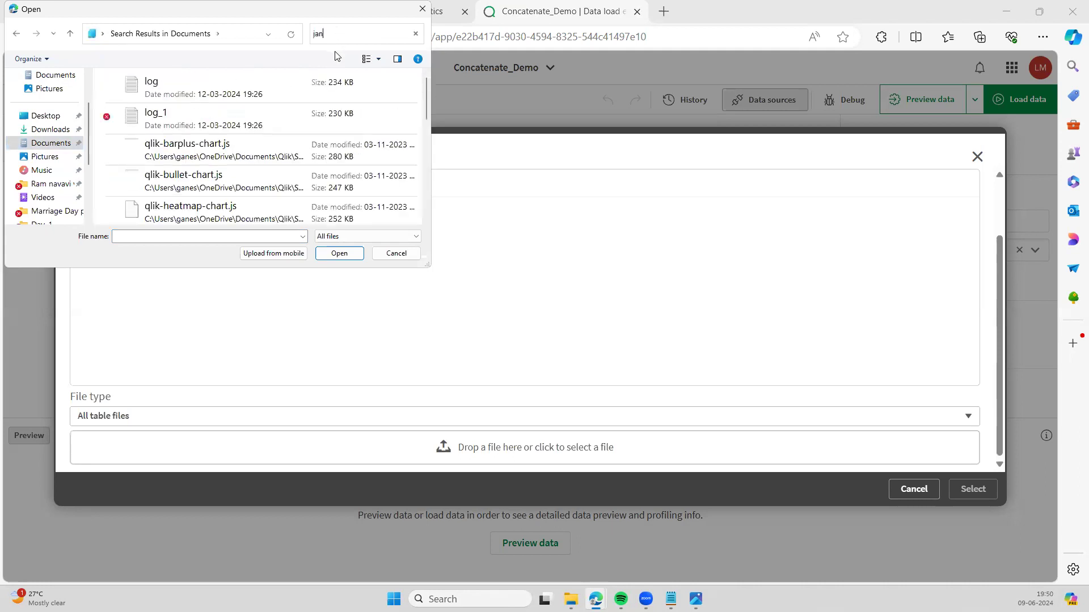
type("_")
scroll(301, 108, "down", 5)
scroll(301, 108, "up", 5)
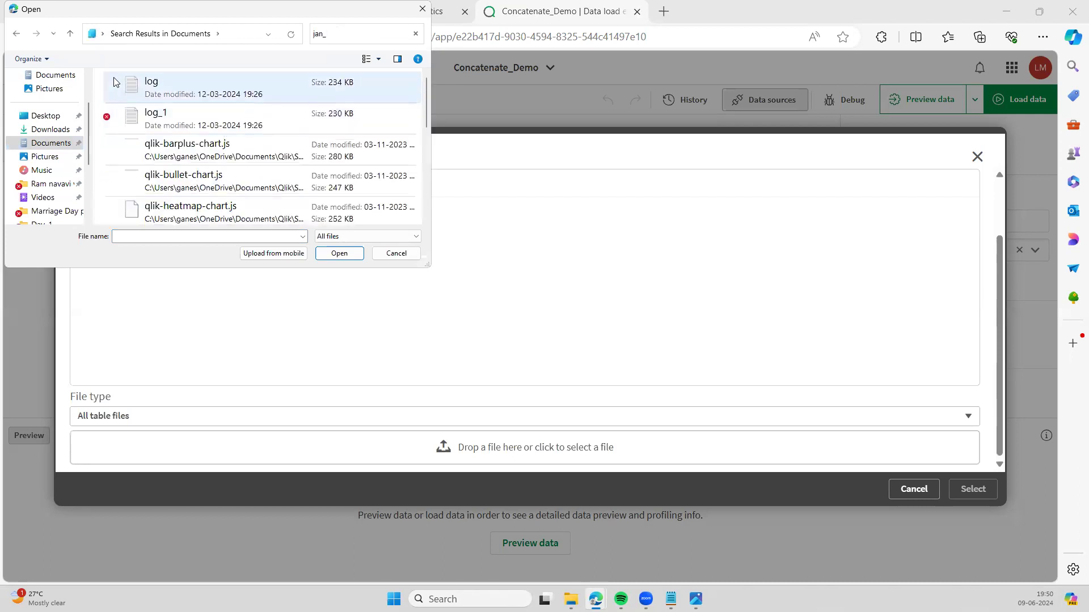
Upload the JAn_Feb_Sales workbook from the Downloads folder to DataFiles
left_click(51, 130)
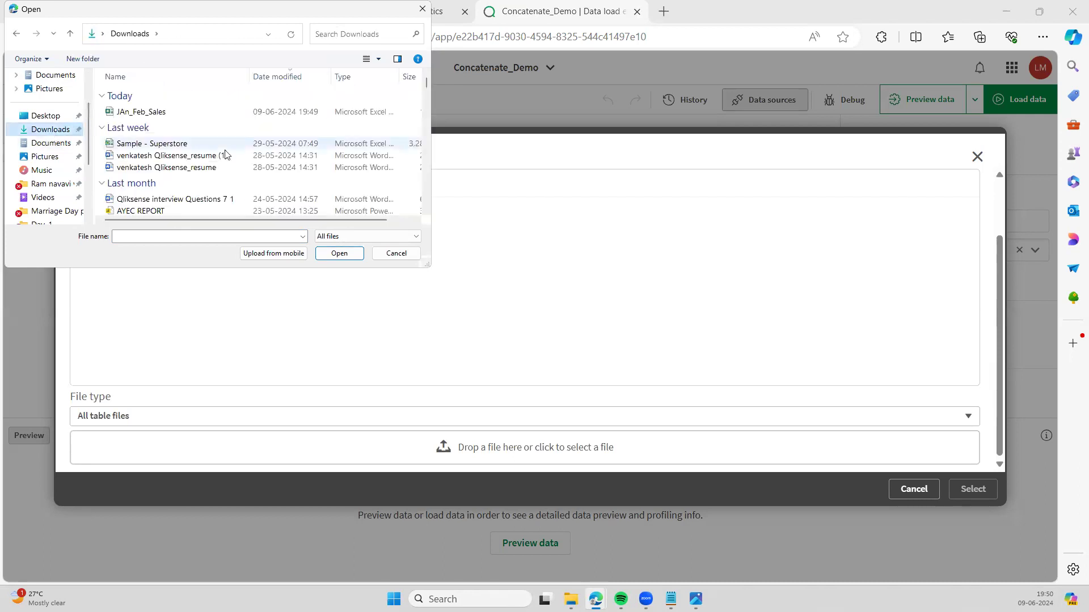
left_click(174, 113)
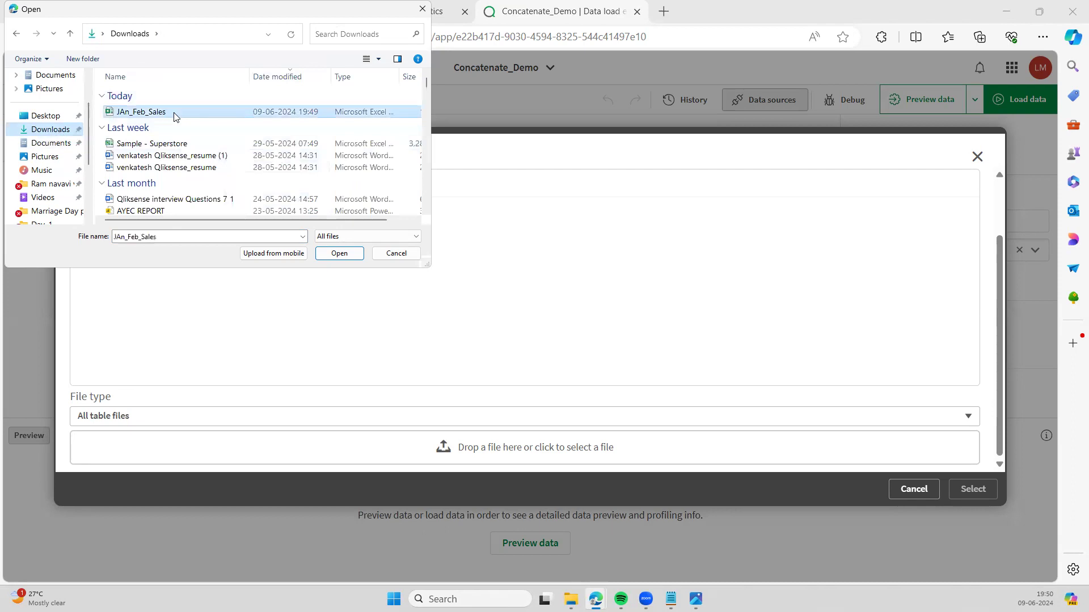
left_click(339, 252)
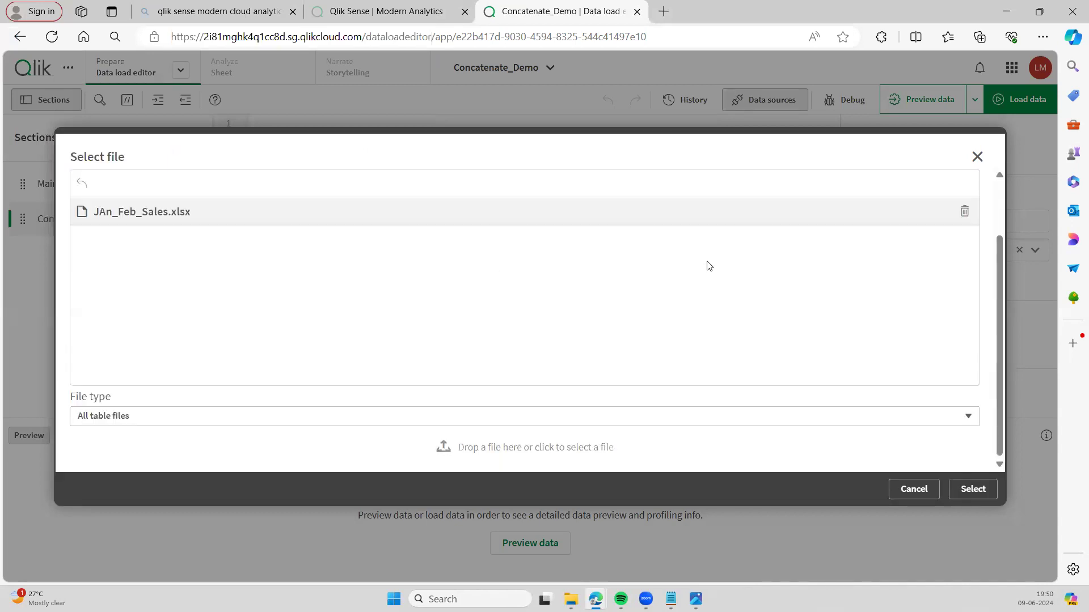
Use JAn_Feb_Sales.xlsx as the source and insert the load script for both the Jan_Sales and Feb_Sales tables
left_click(973, 489)
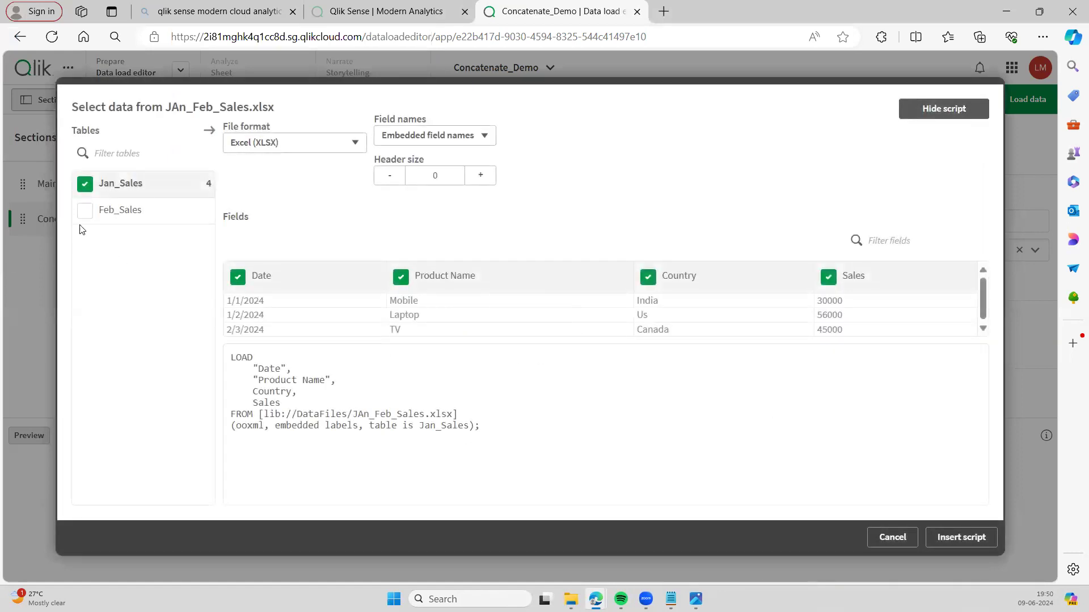
left_click(85, 210)
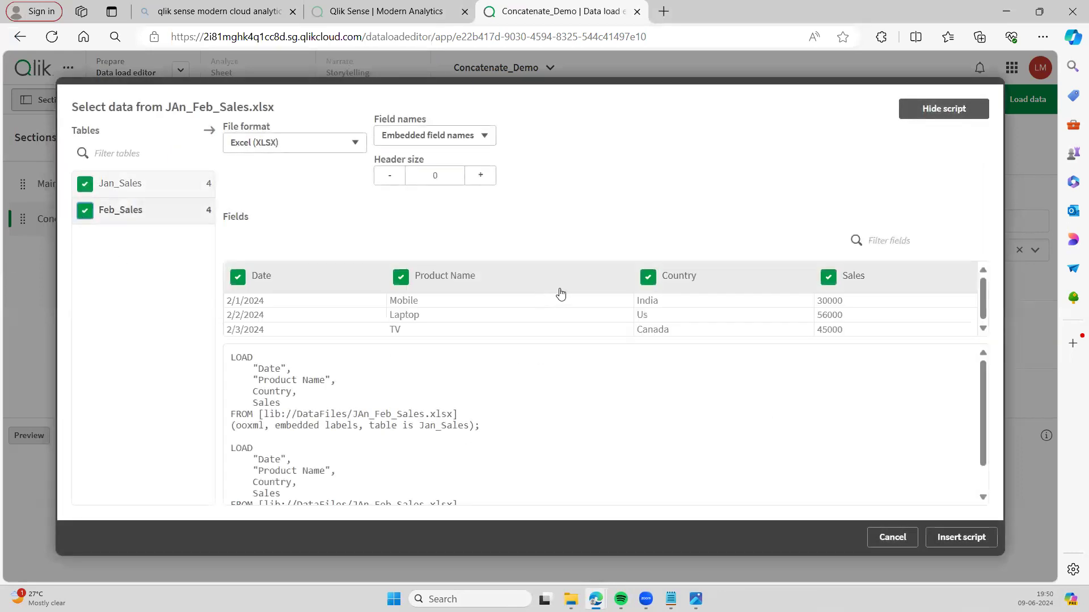
left_click(962, 538)
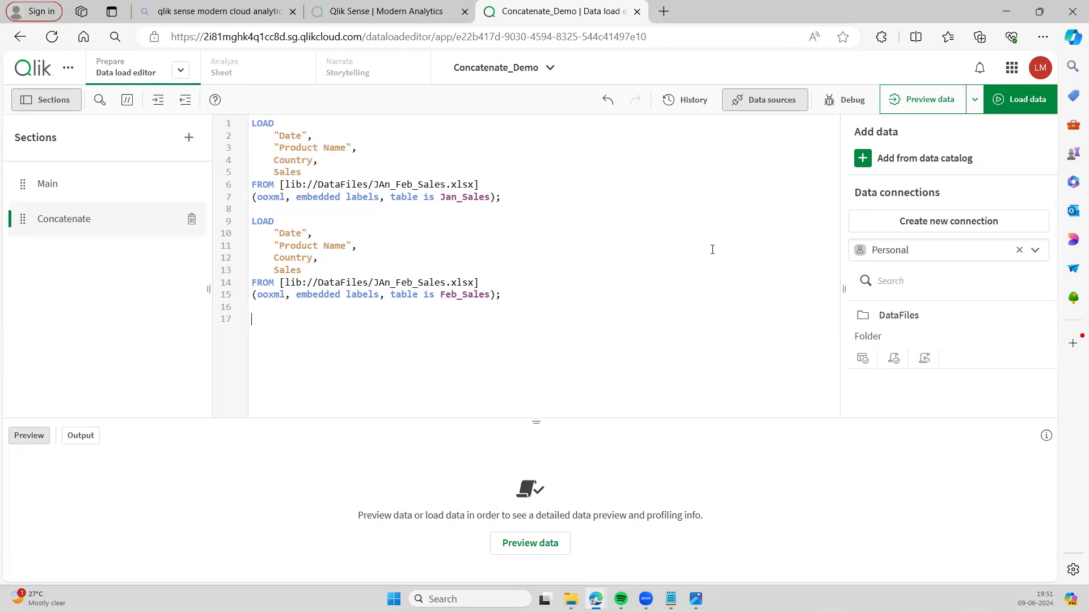
Load the data and preview the Jan_Sales table's rows in the Data model viewer
left_click(1022, 103)
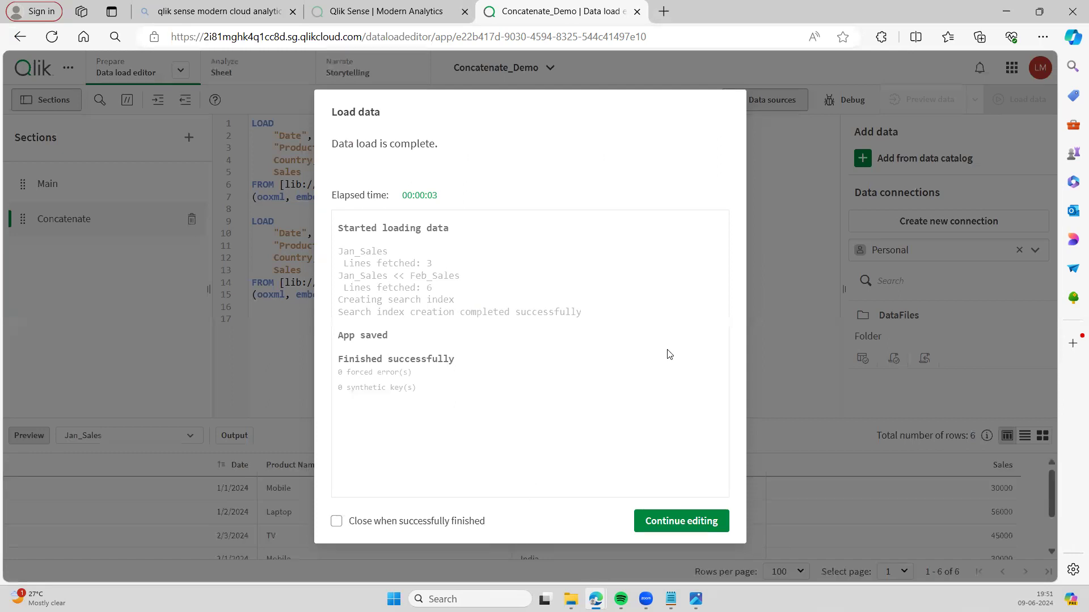
left_click(703, 527)
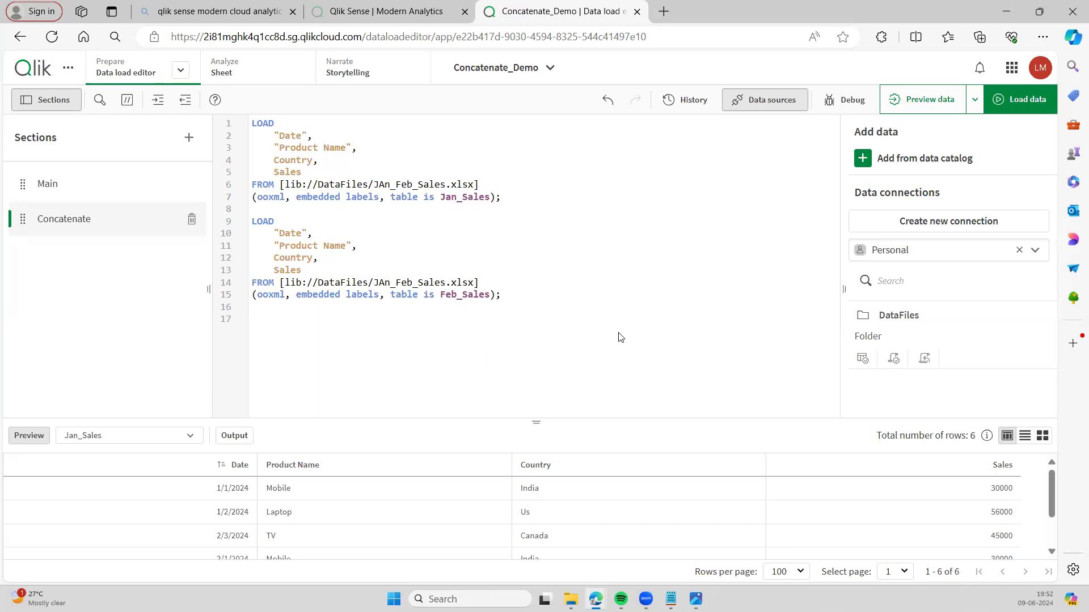
left_click(181, 72)
left_click(161, 158)
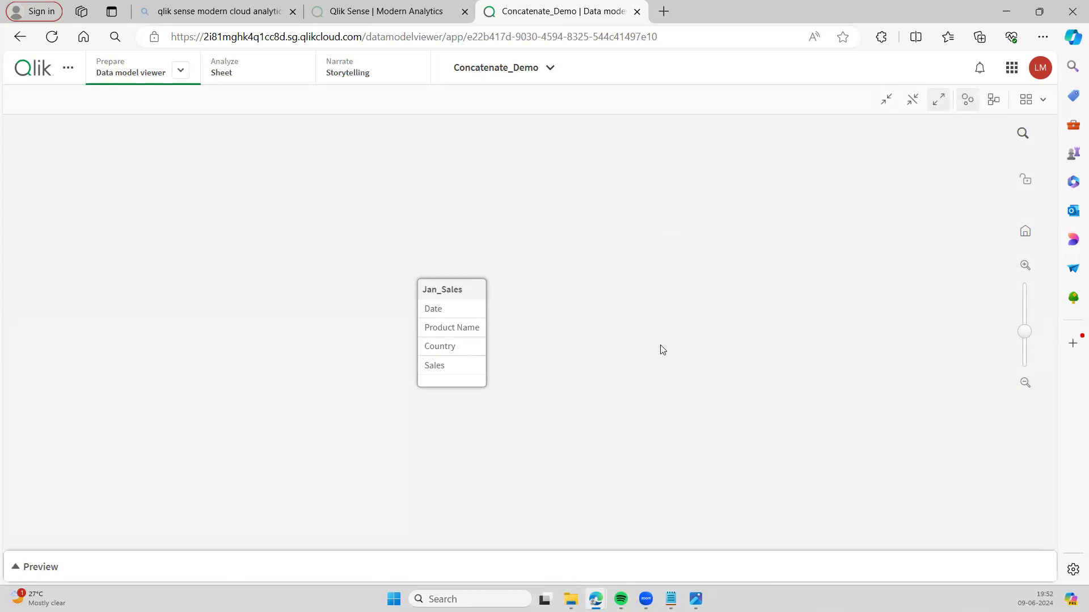
left_click(450, 290)
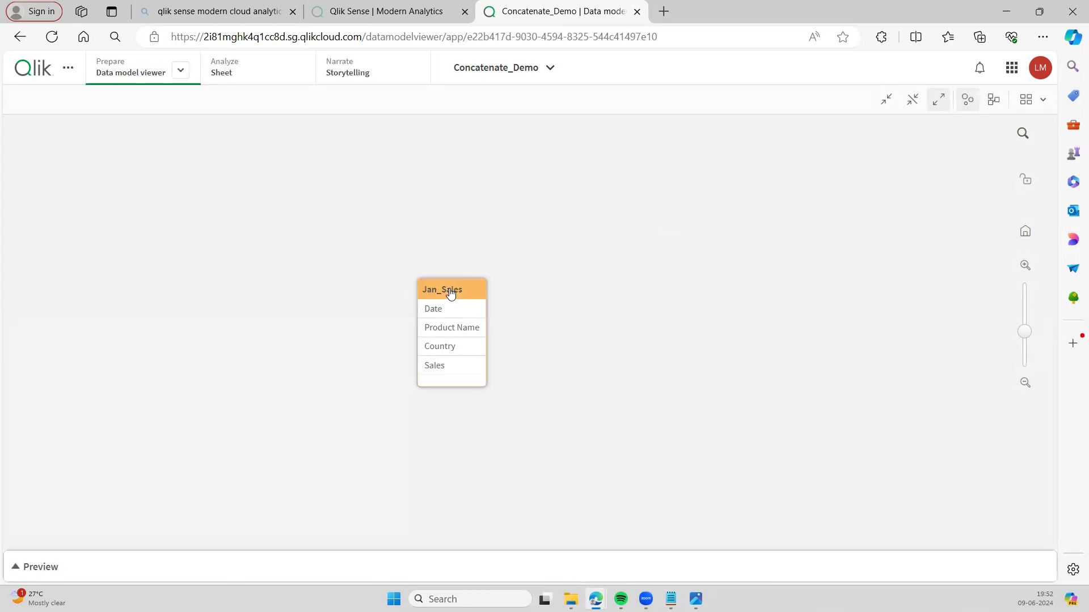
left_click(86, 567)
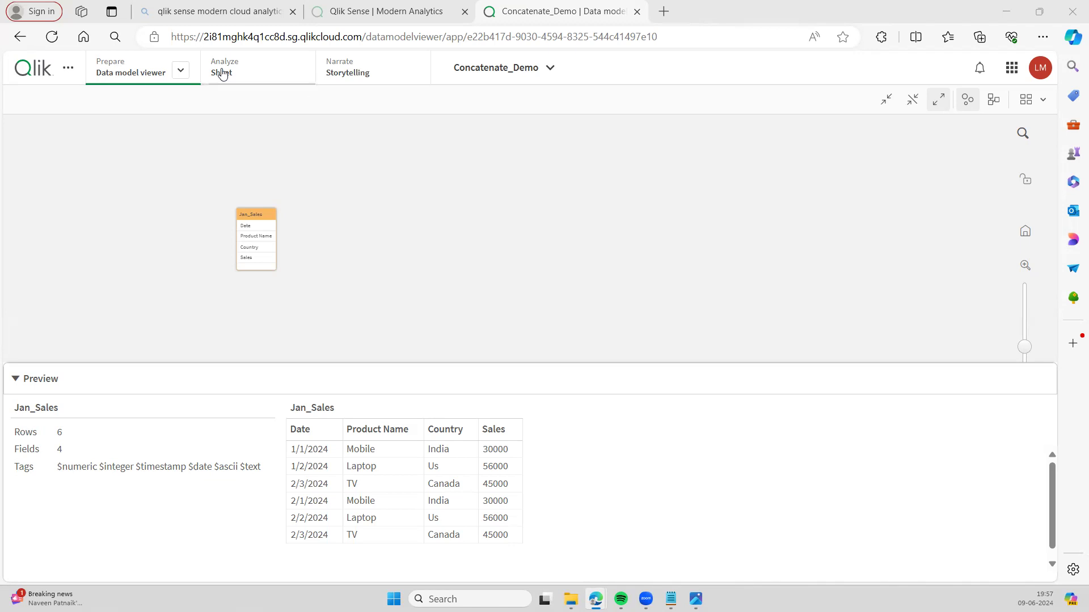
In the Concatenate section of the load script, add the NoConcatenate prefix above the Feb_Sales LOAD statement, followed by a blank line
left_click(179, 71)
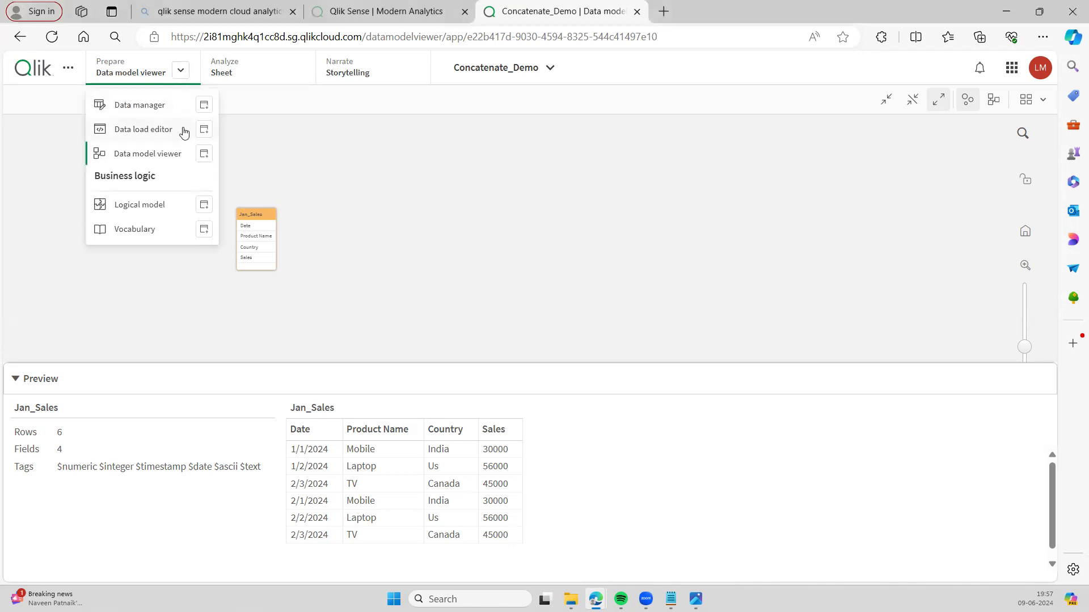
left_click(167, 135)
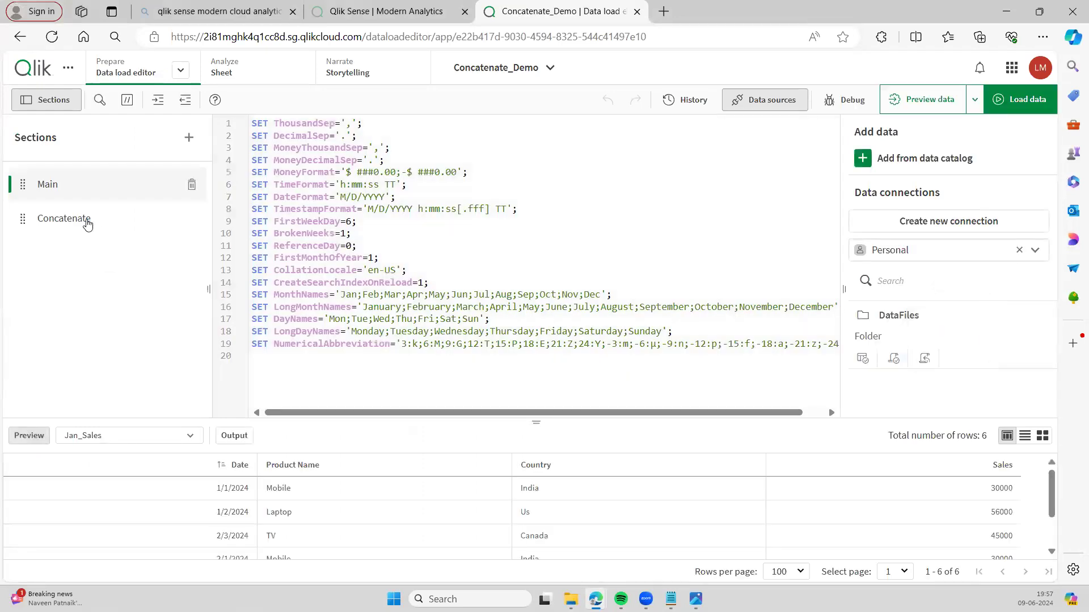
left_click(87, 219)
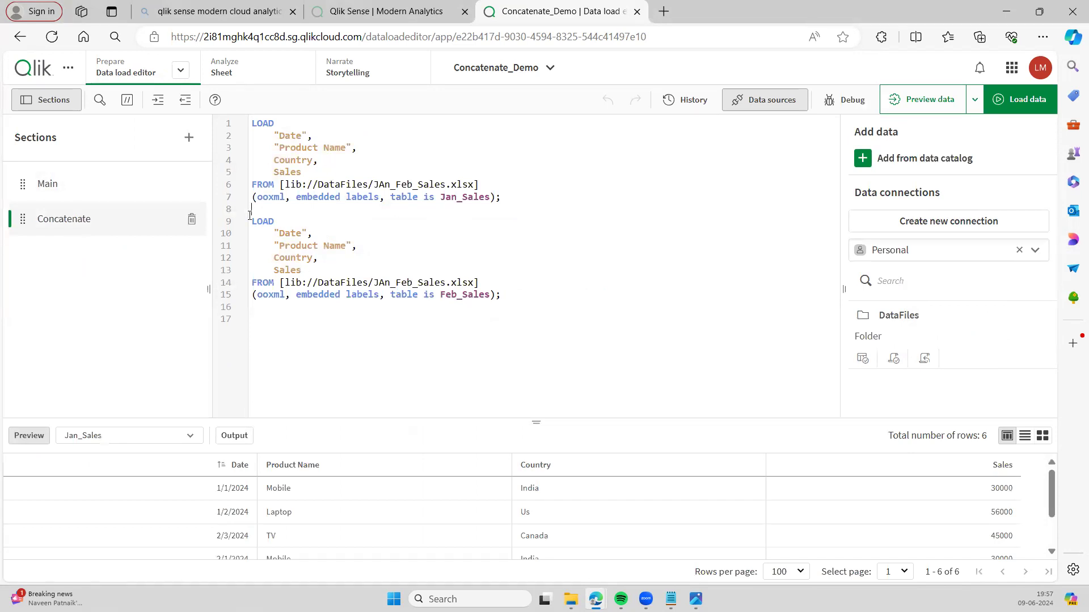
key("Return")
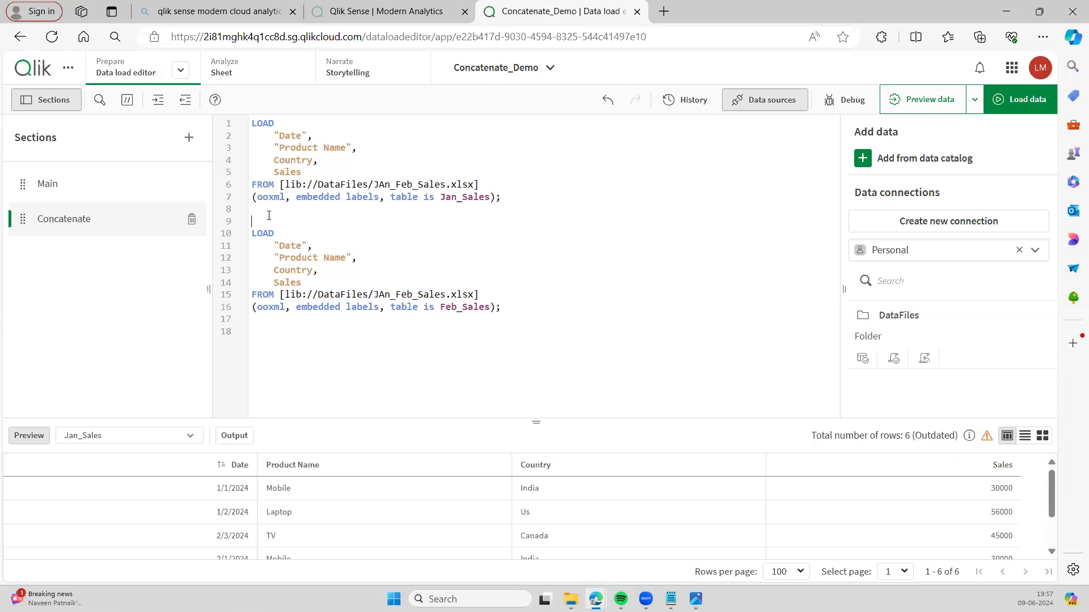
type("No")
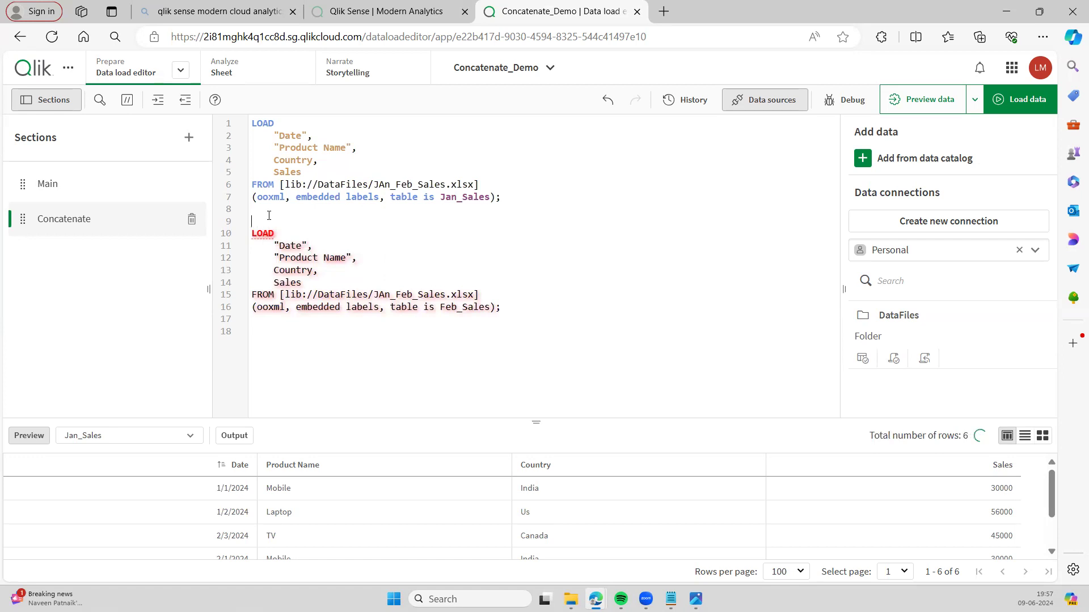
type("no")
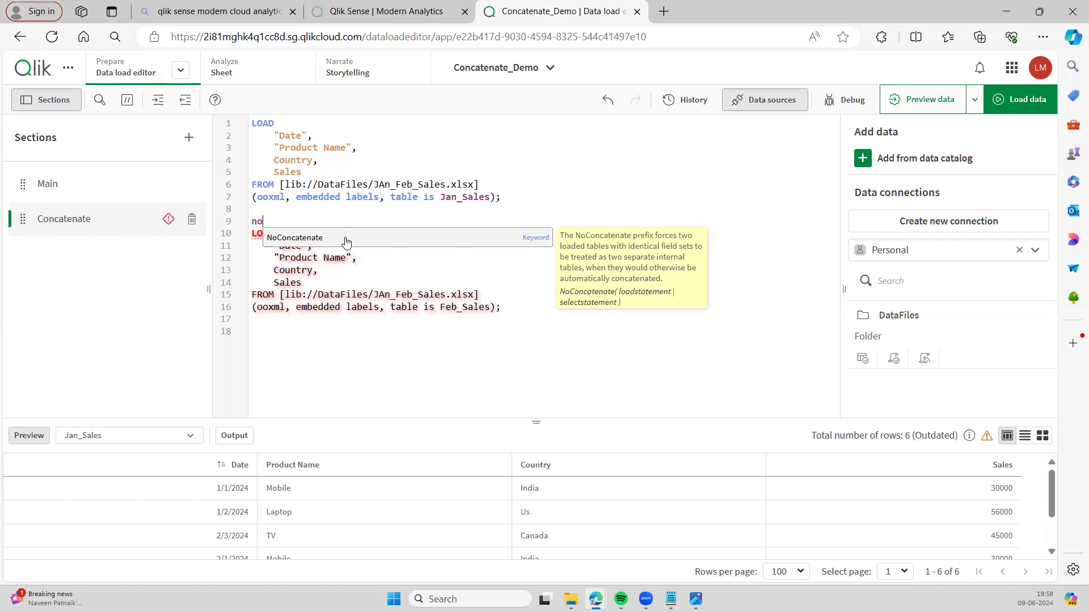
left_click(379, 240)
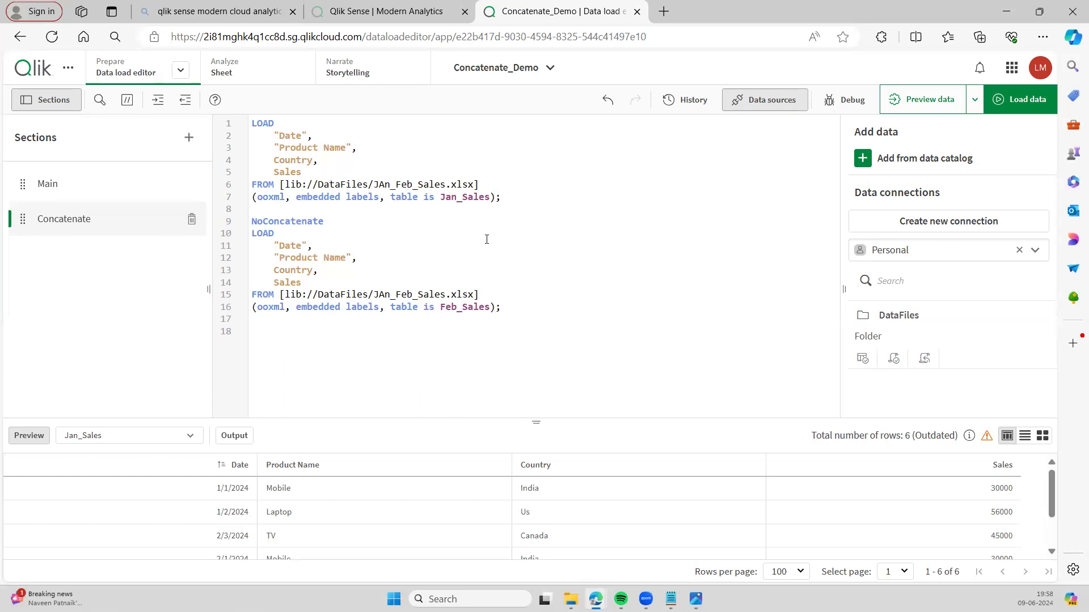
key("Return")
left_click(557, 255)
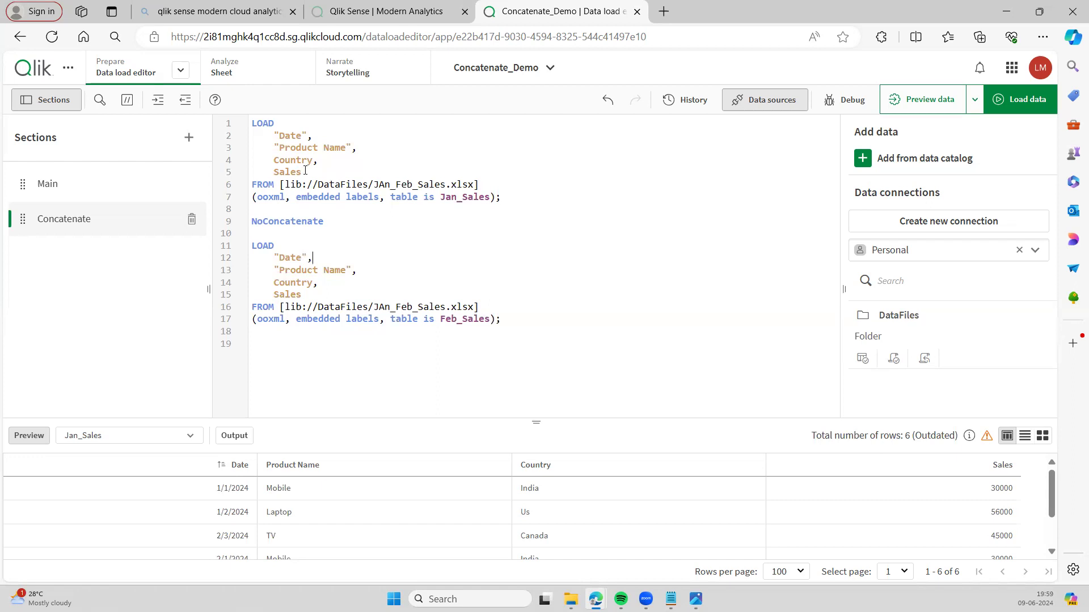
left_click_drag(305, 170, 272, 135)
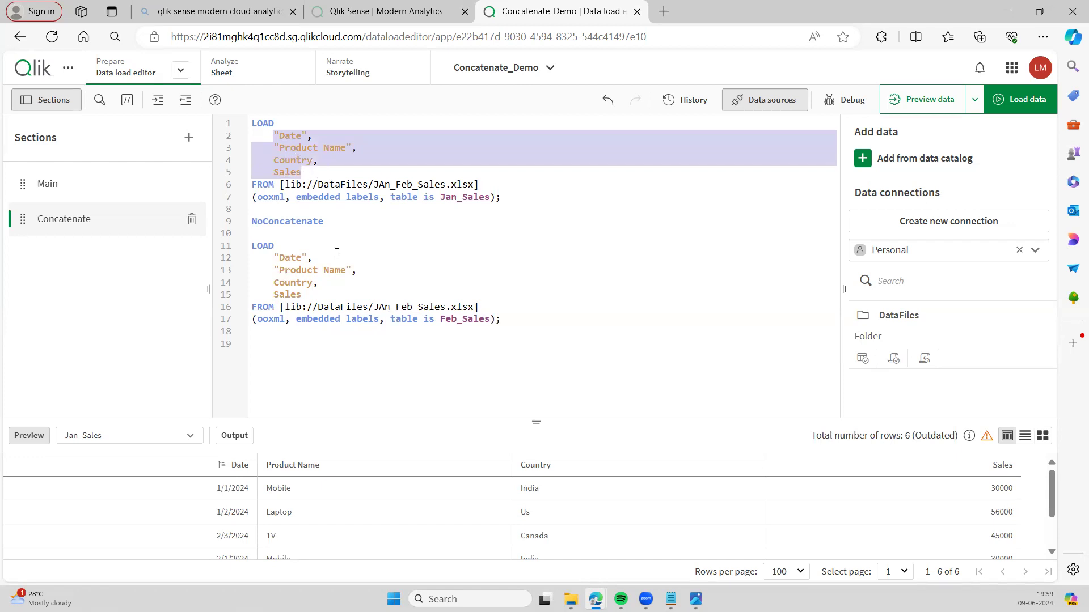
left_click(384, 297)
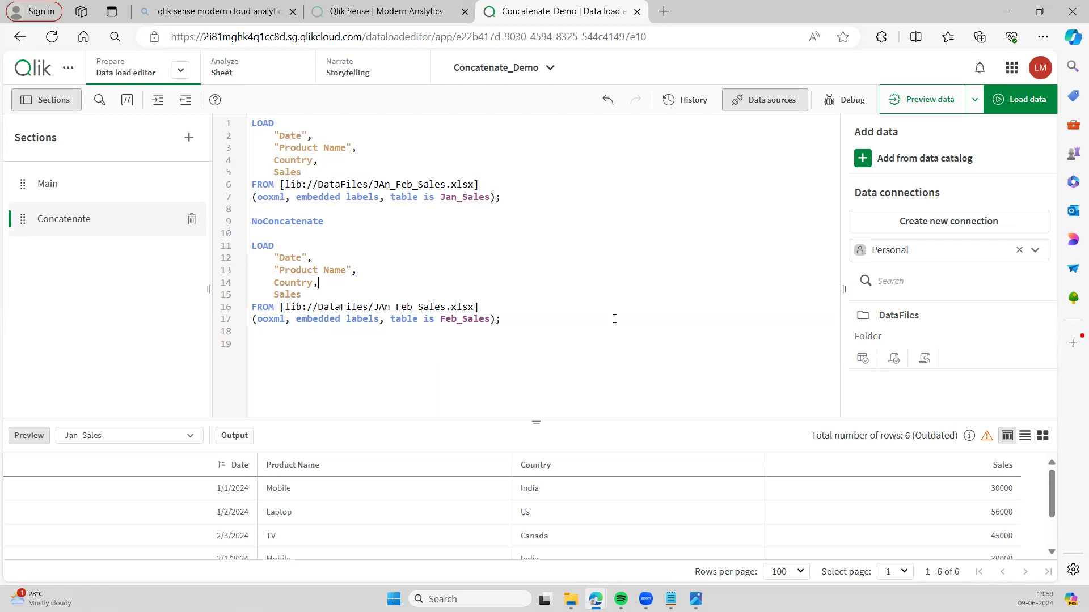
Reload the data with the NoConcatenate script and examine the table structure in the Data model viewer
left_click(1024, 100)
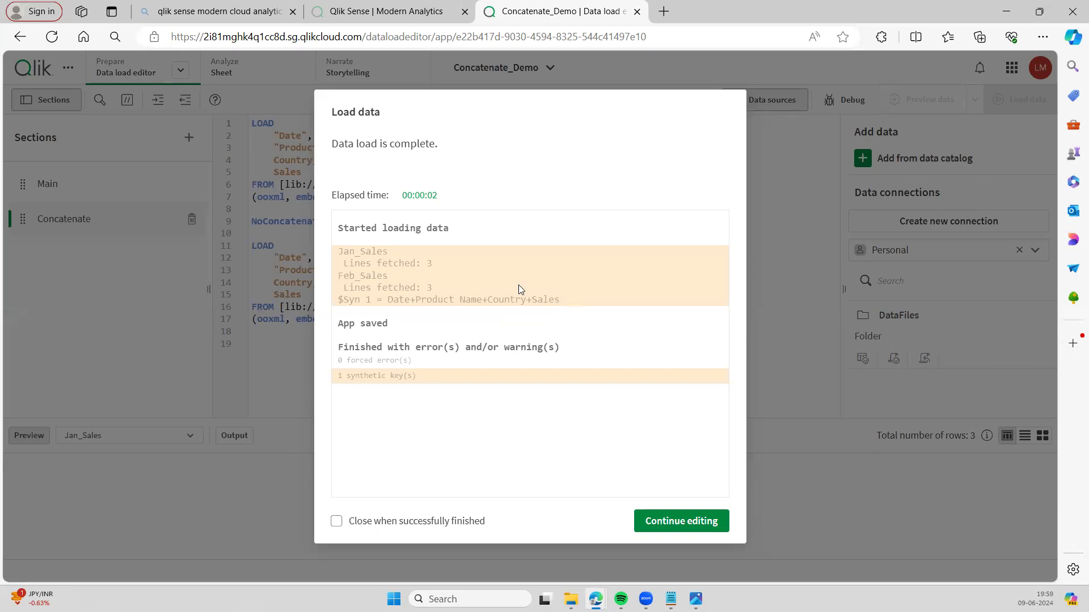
left_click(673, 522)
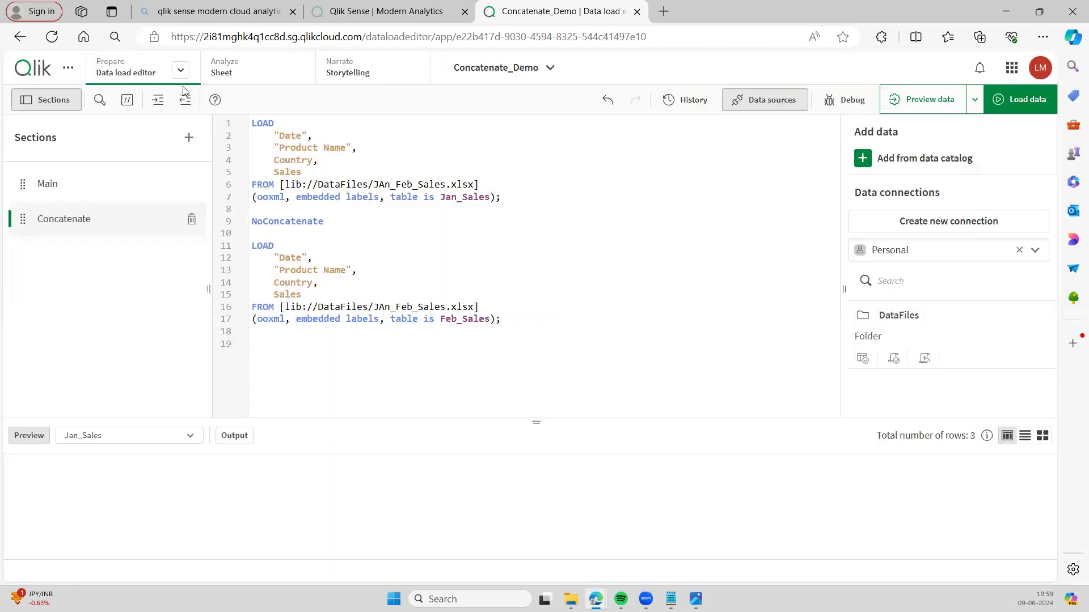
left_click(181, 70)
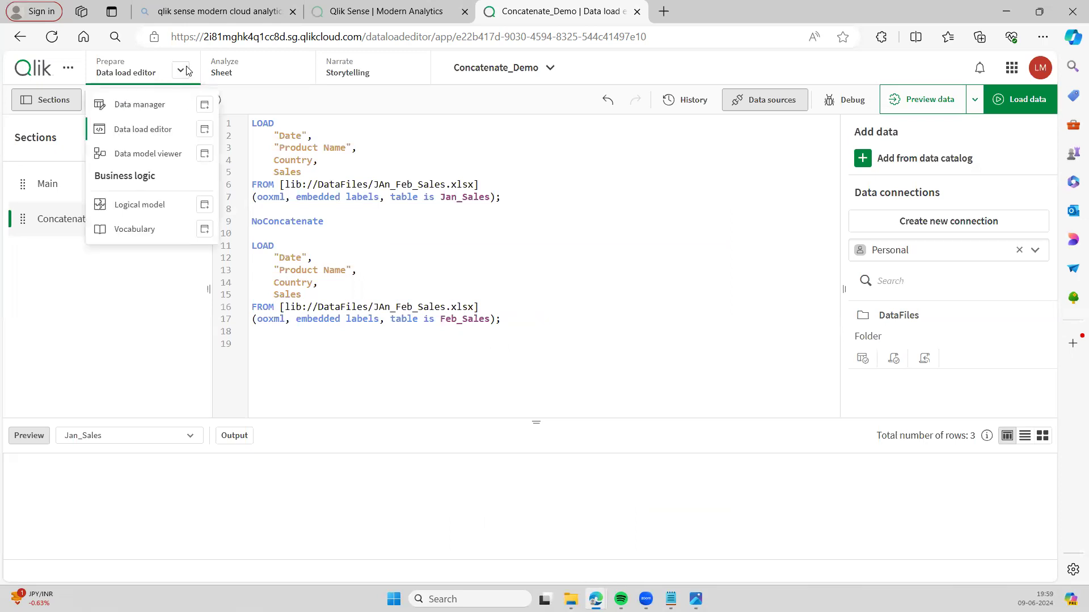
left_click(182, 155)
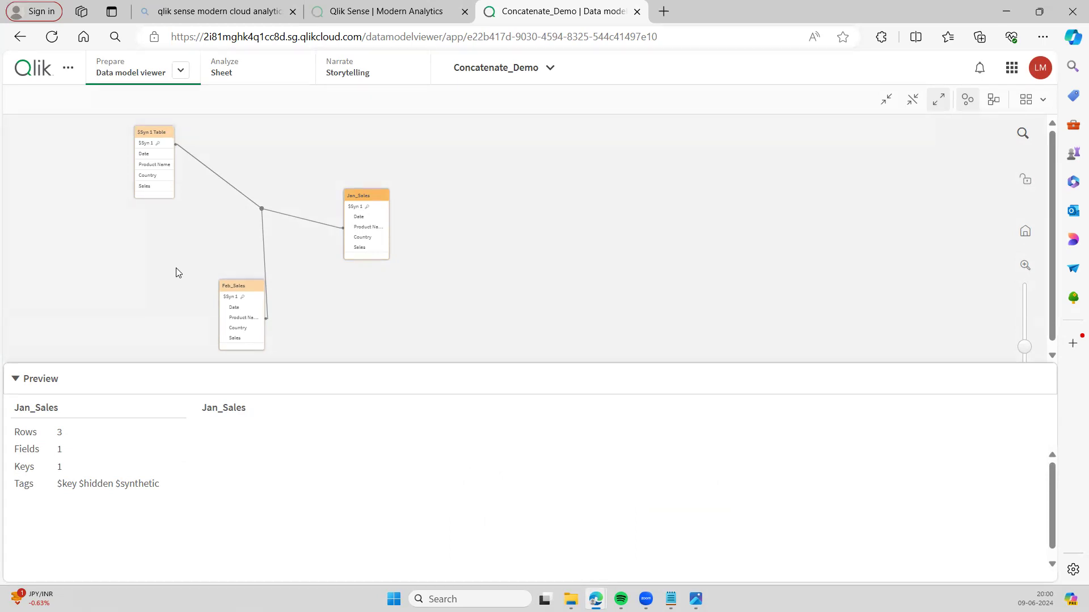
left_click(181, 72)
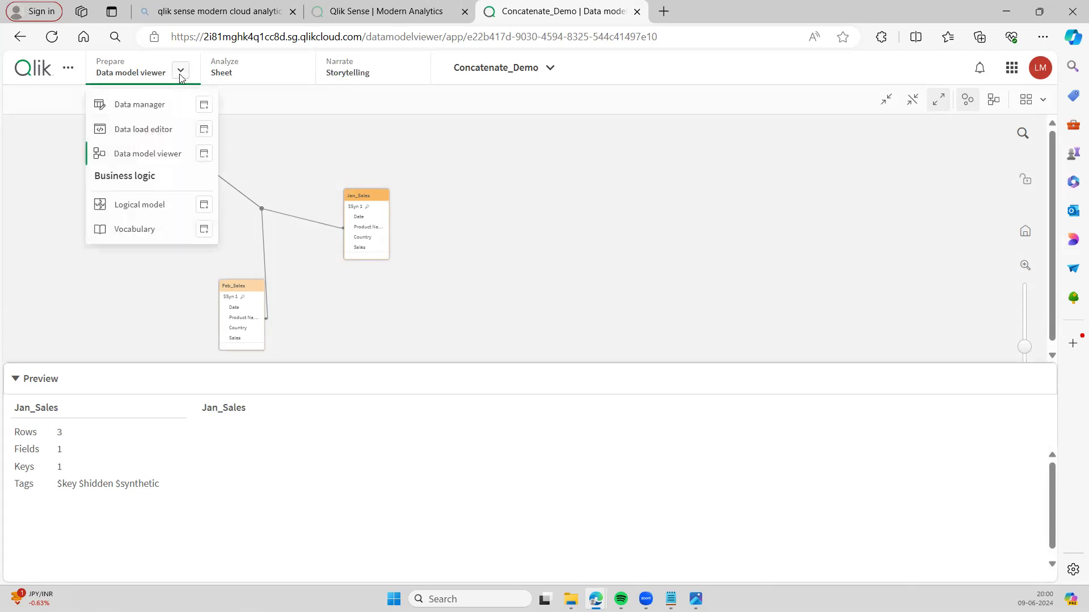
left_click(316, 162)
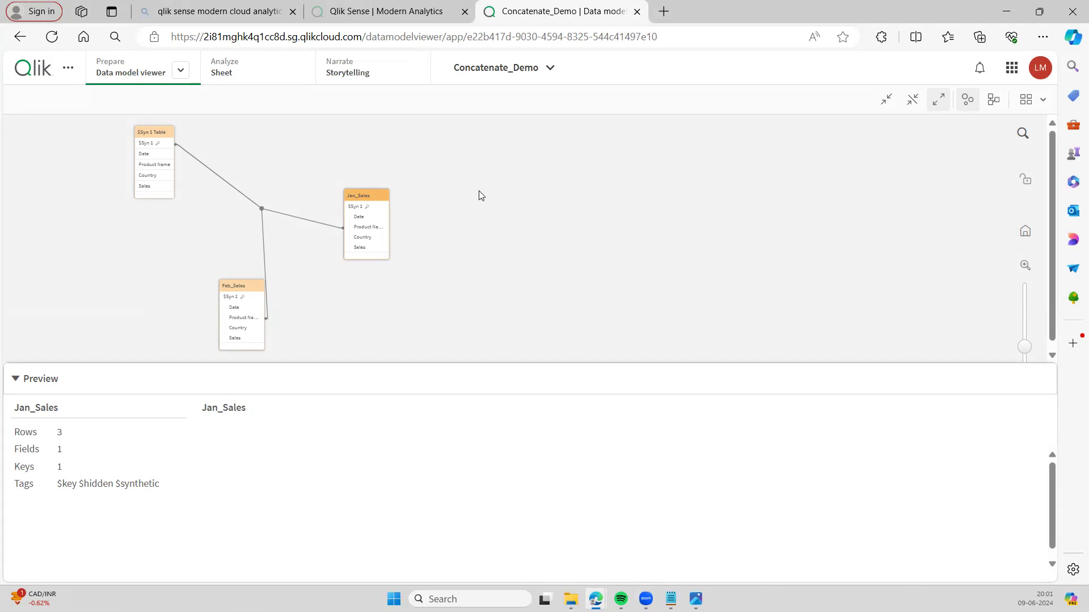
In the Concatenate script section, alias the Sales field of the Jan_Sales load as [Total Amount]
left_click(182, 72)
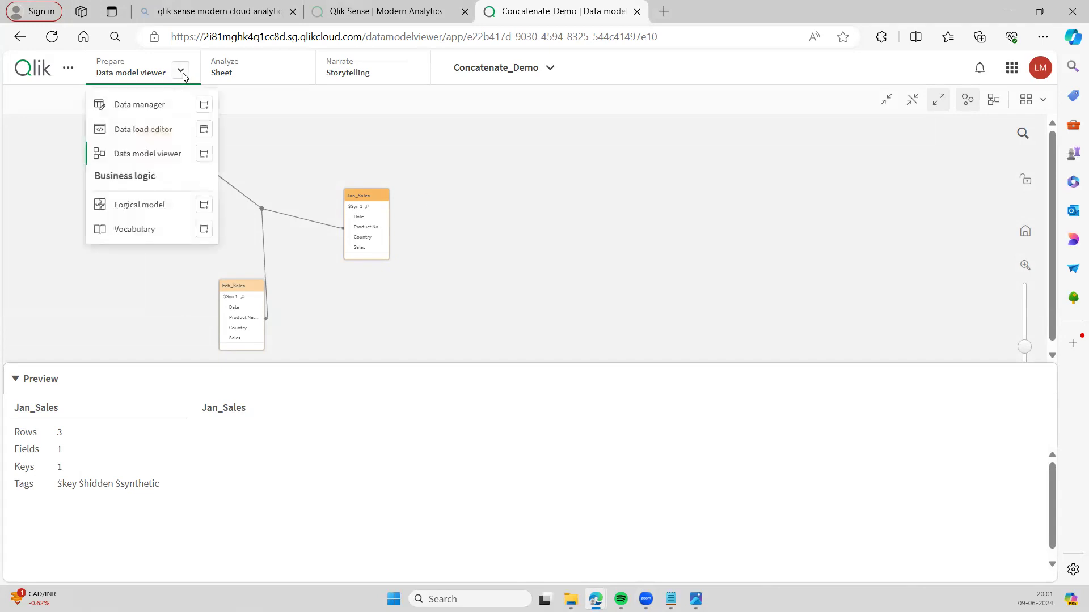
left_click(150, 130)
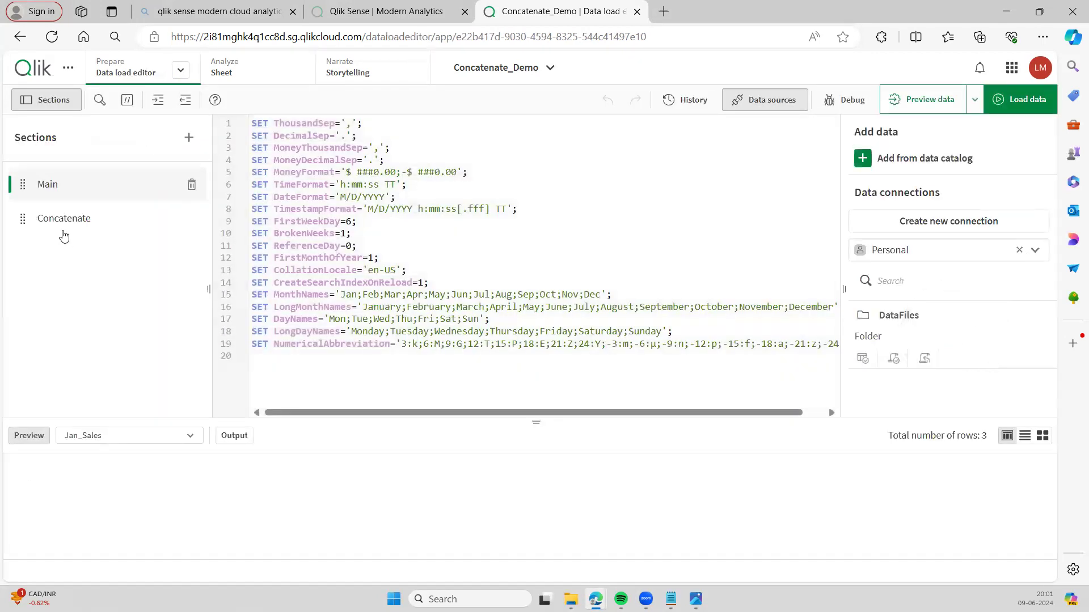
left_click(58, 227)
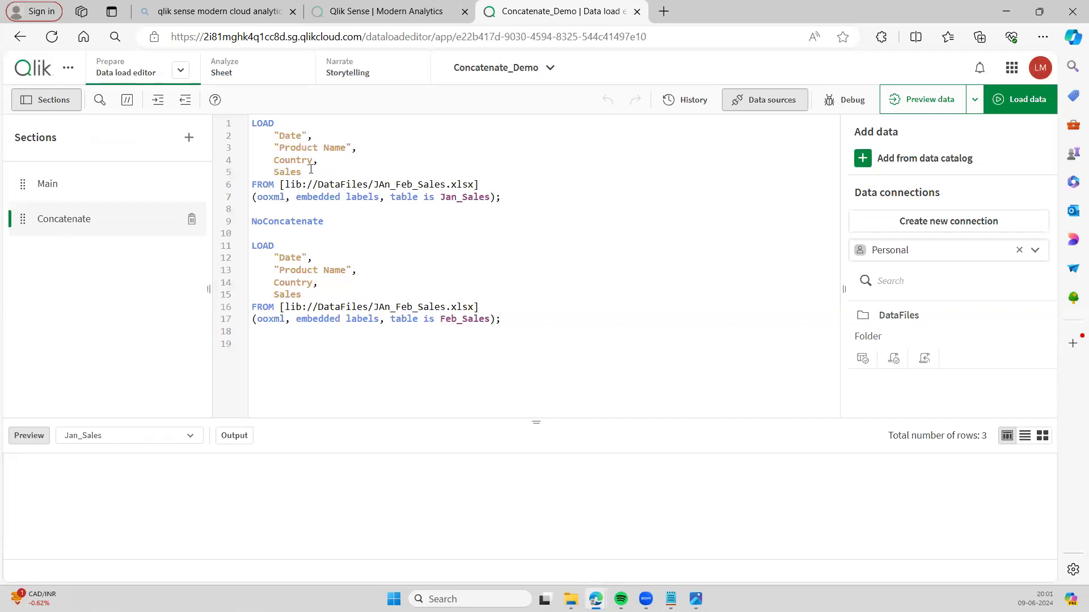
type("AS ")
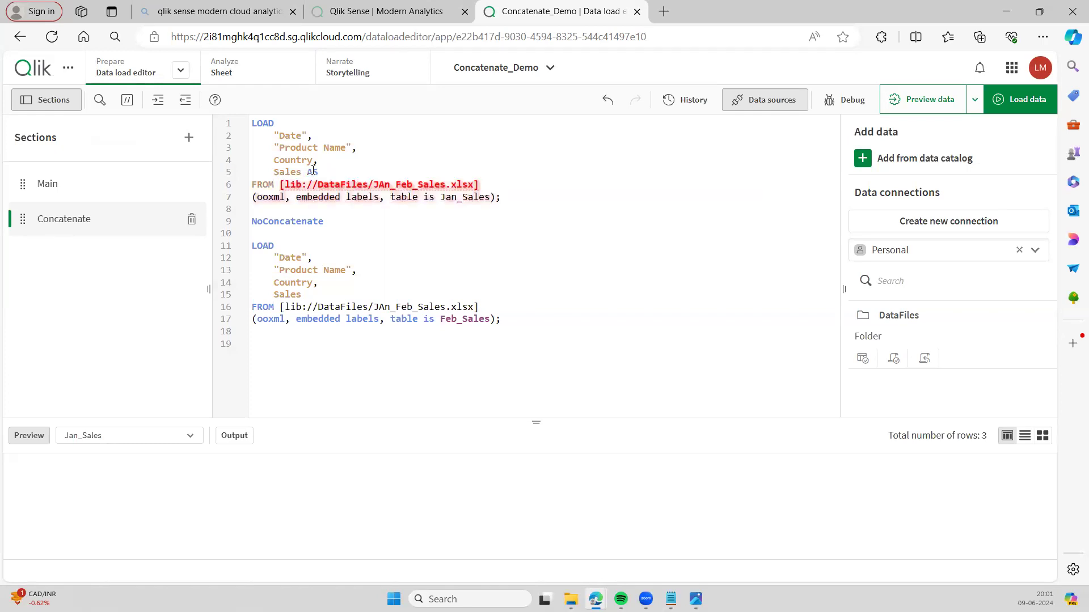
type("Total Amount")
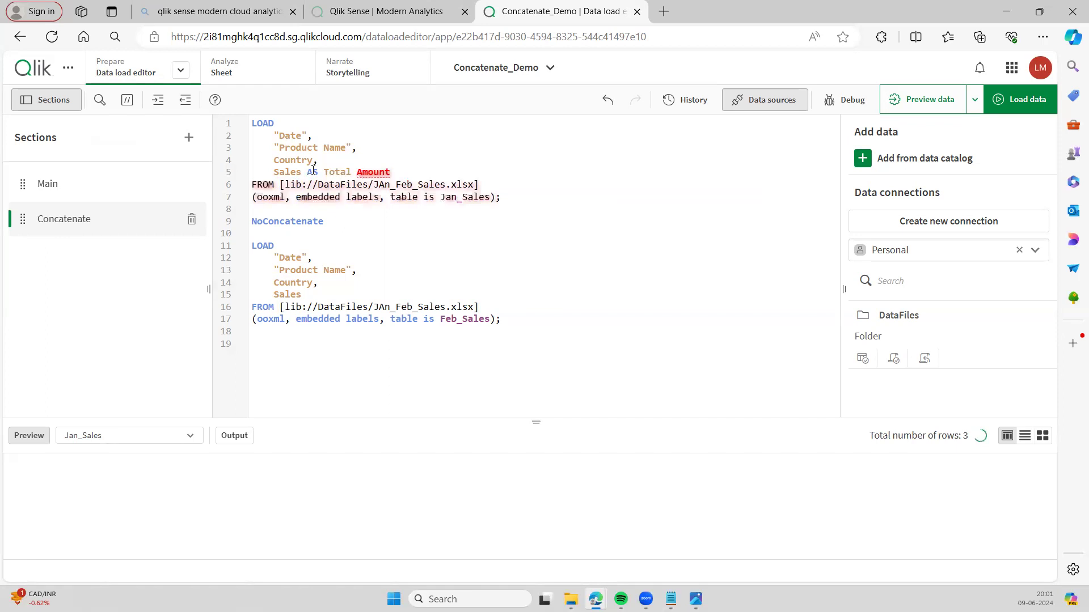
type("]")
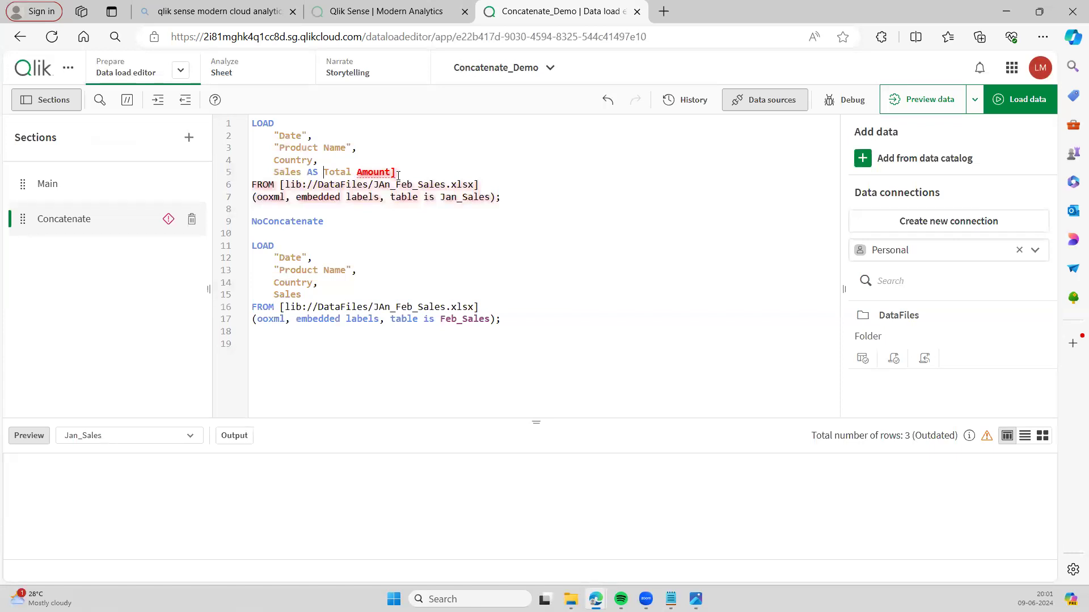
type("[")
left_click(500, 163)
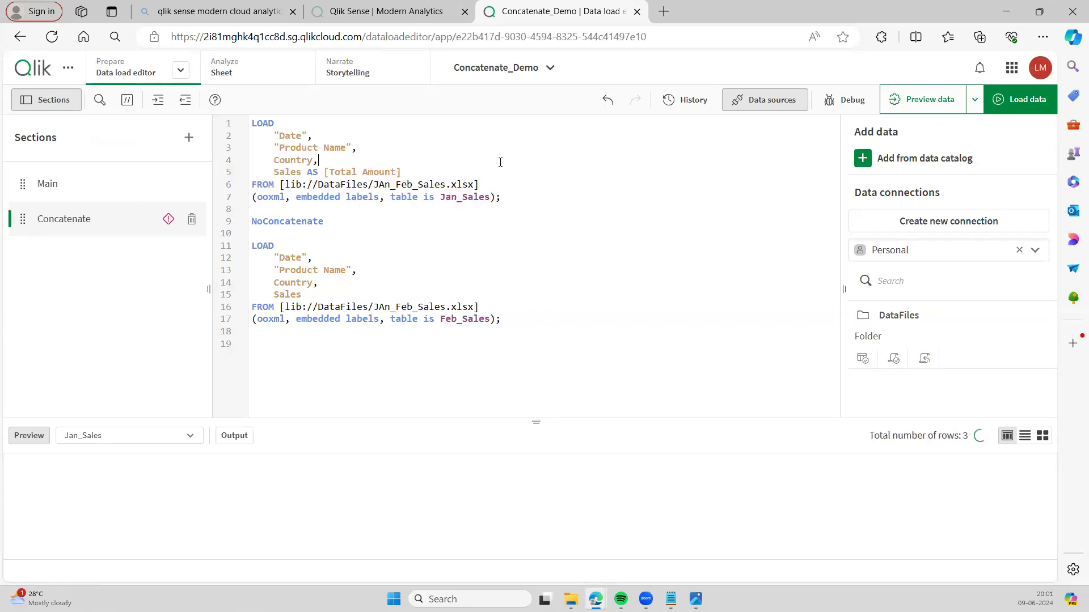
left_click(575, 282)
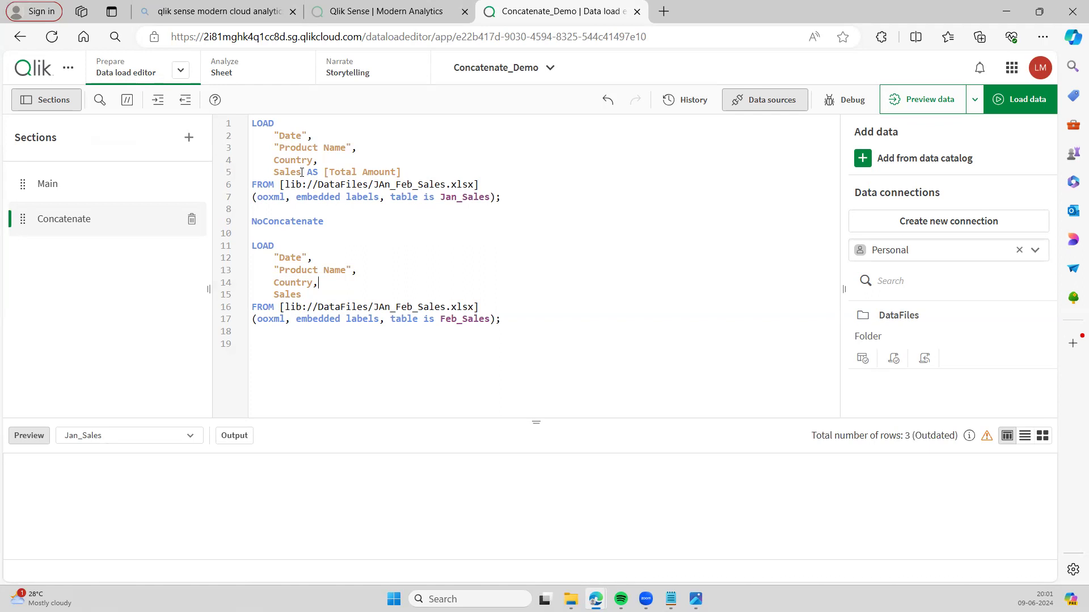
Compare the field lists of the Jan_Sales and Feb_Sales loads, checking the shared fields and the aliased Sales field
left_click(407, 172)
left_click(418, 249)
left_click_drag(319, 161, 269, 132)
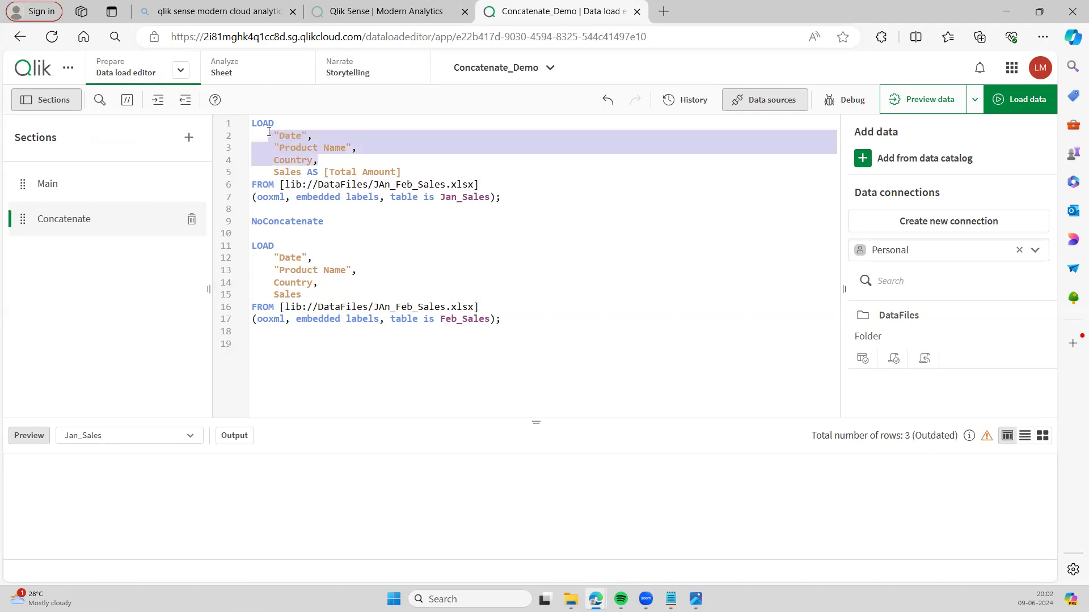
left_click_drag(322, 288, 273, 258)
left_click_drag(409, 171, 273, 172)
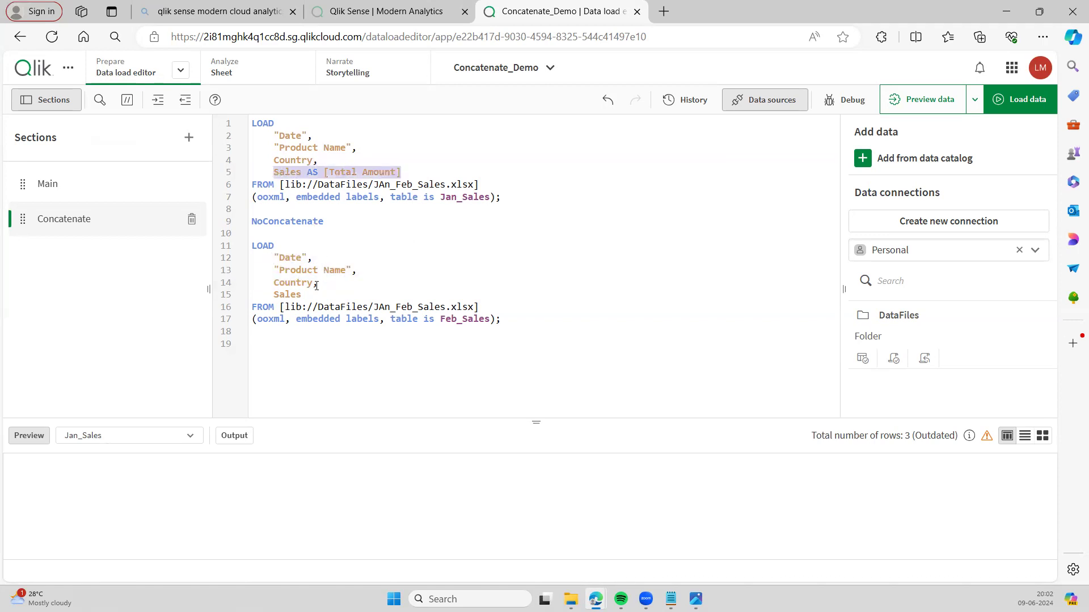
left_click_drag(310, 293, 273, 294)
left_click(439, 245)
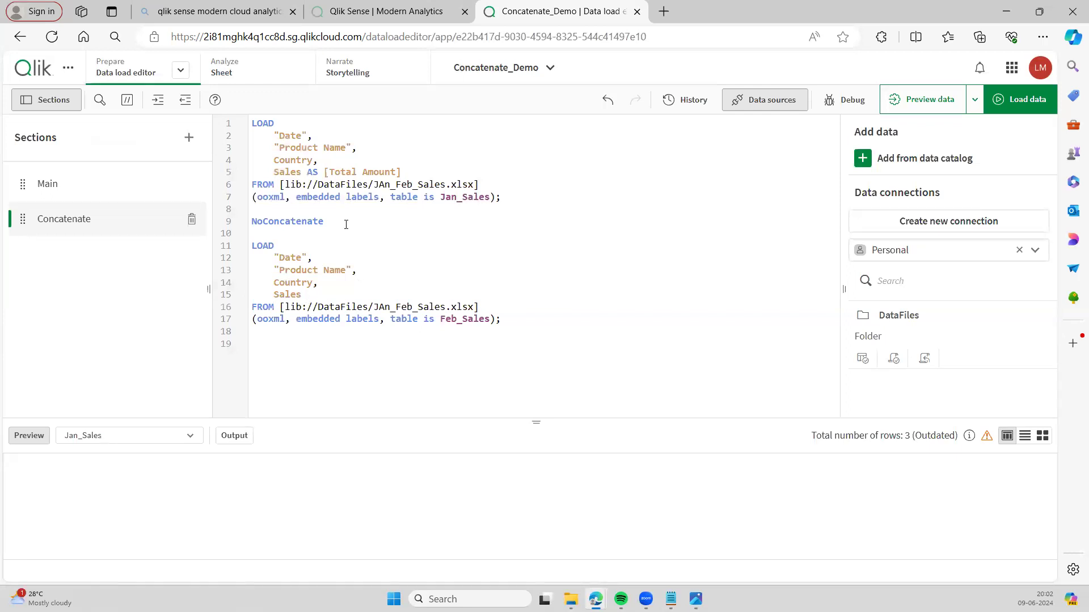
Delete the NoConcatenate prefix above the Feb_Sales LOAD statement in the Concatenate script section
left_click_drag(339, 221, 244, 223)
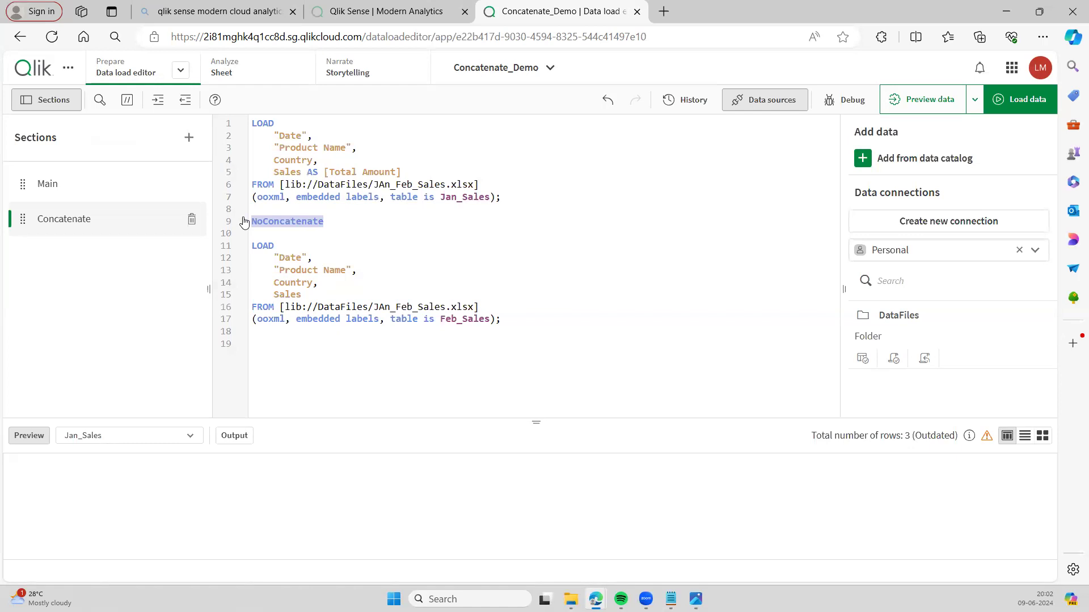
key("Delete")
left_click(386, 250)
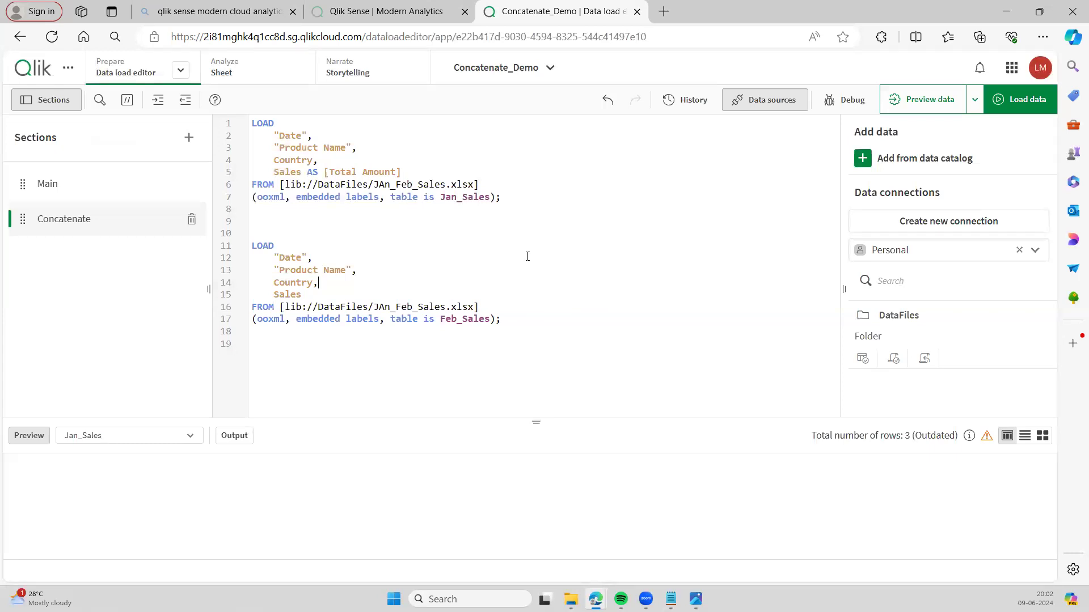
left_click(560, 311)
Reload the data without the NoConcatenate prefix and examine the resulting tables and their links in the Data model viewer
left_click(1024, 100)
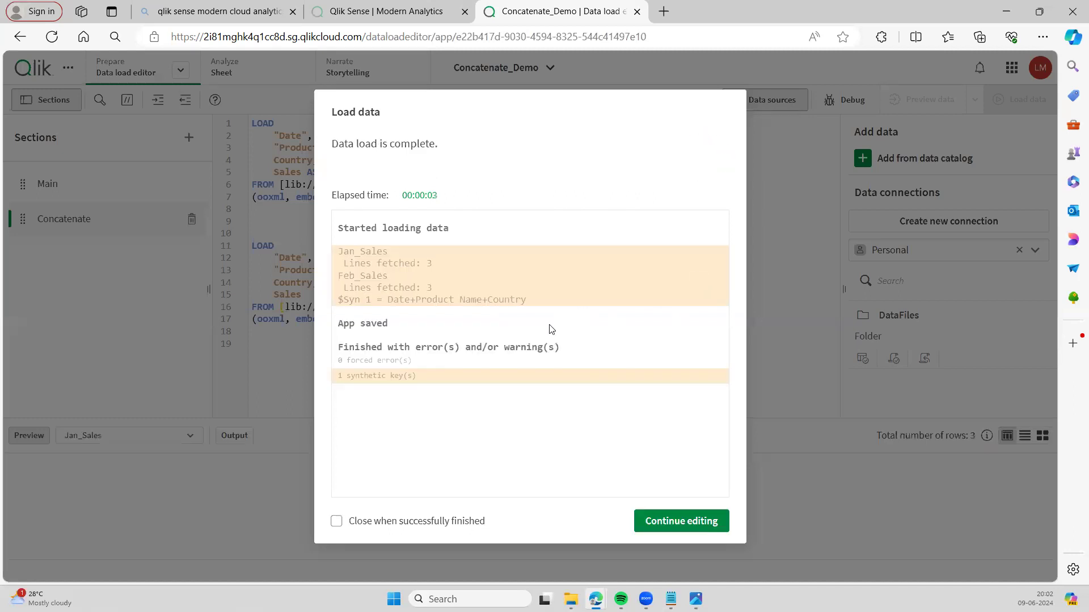
left_click(708, 528)
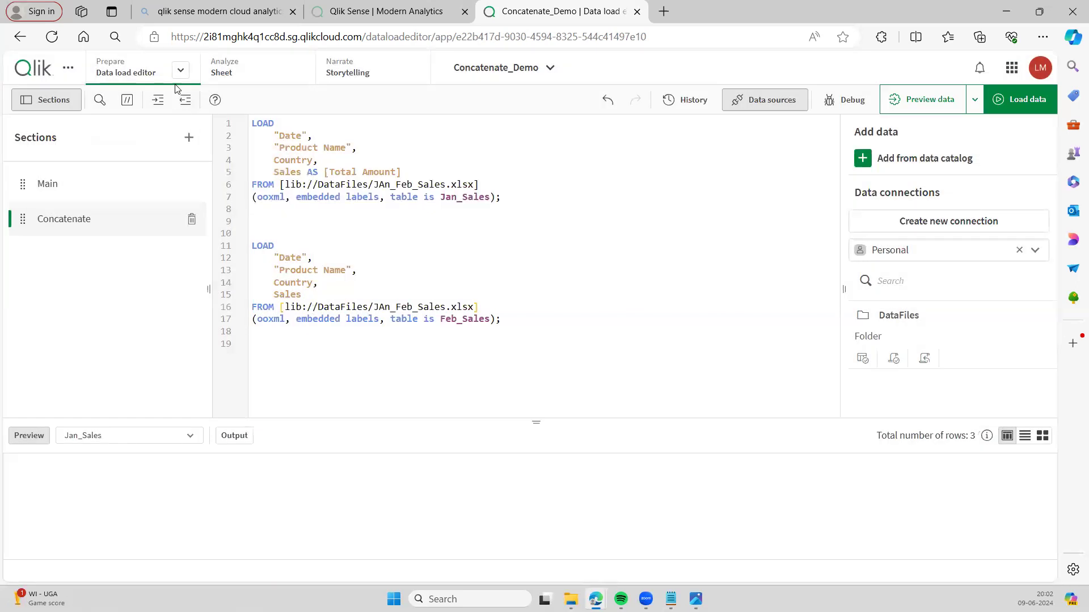
left_click(180, 70)
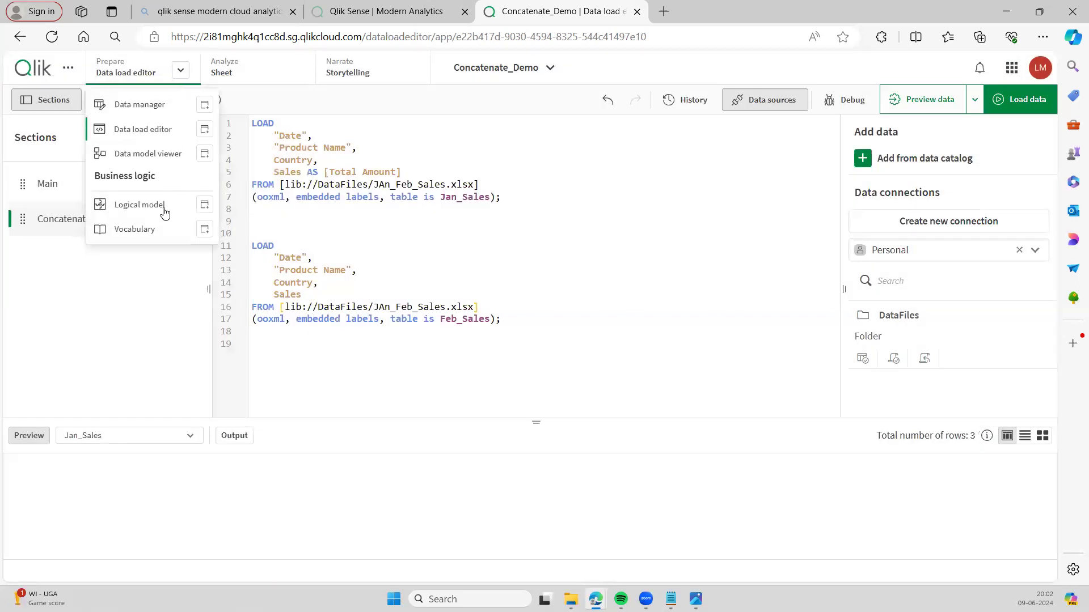
left_click(170, 153)
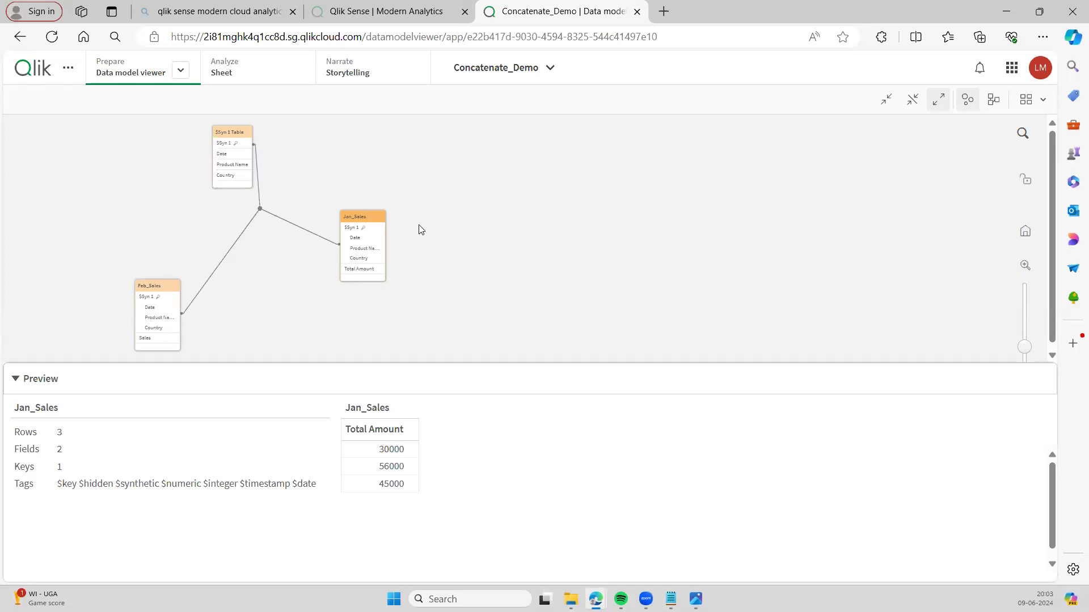
Return to the Concatenate section of the load script and insert the Concatenate prefix above the Feb_Sales LOAD statement
left_click(179, 74)
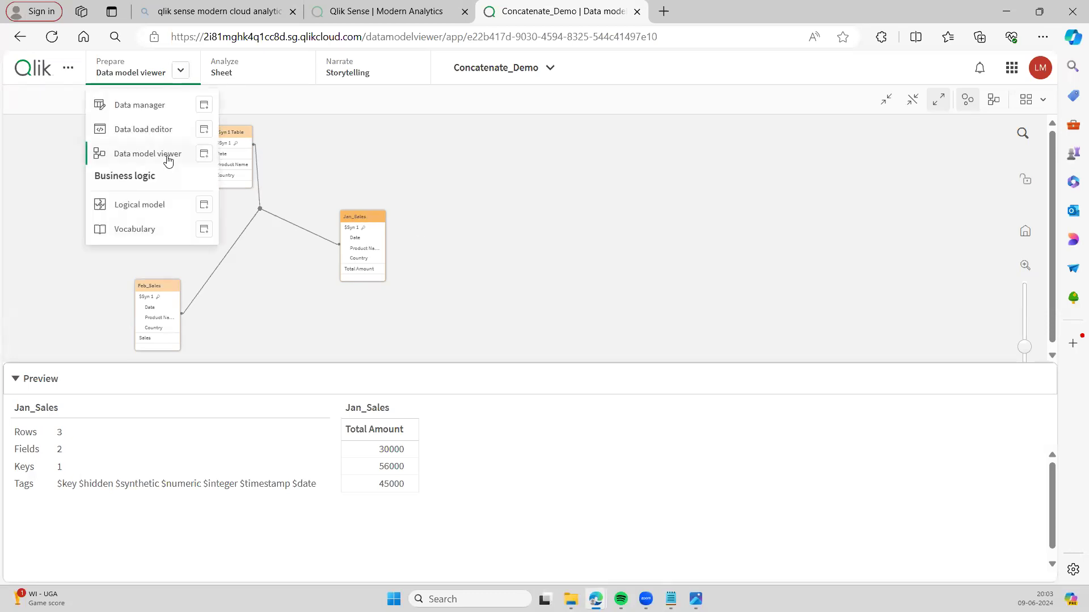
left_click(151, 131)
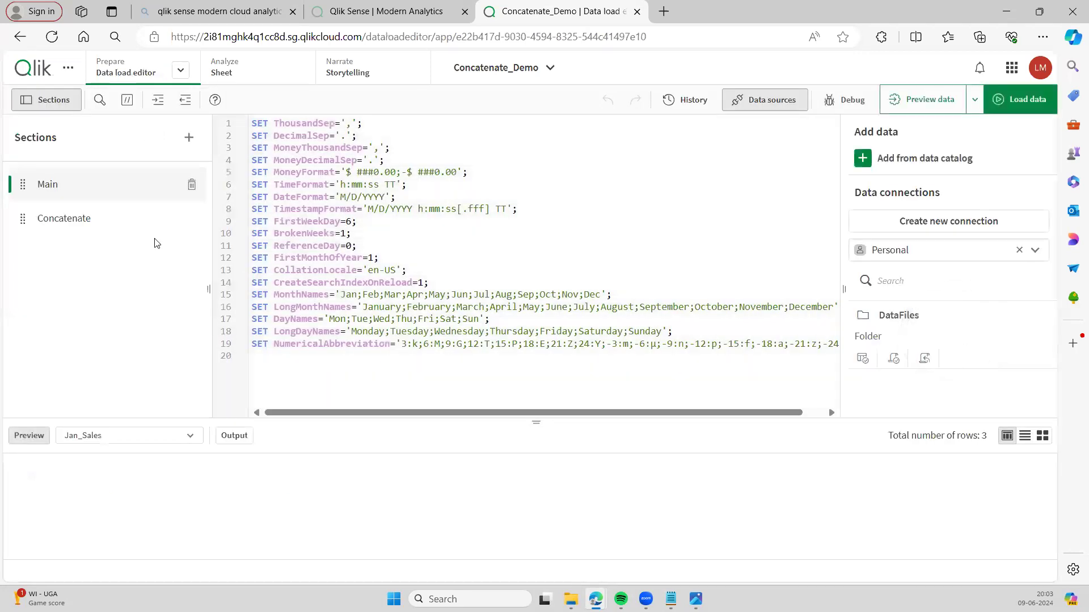
left_click(99, 218)
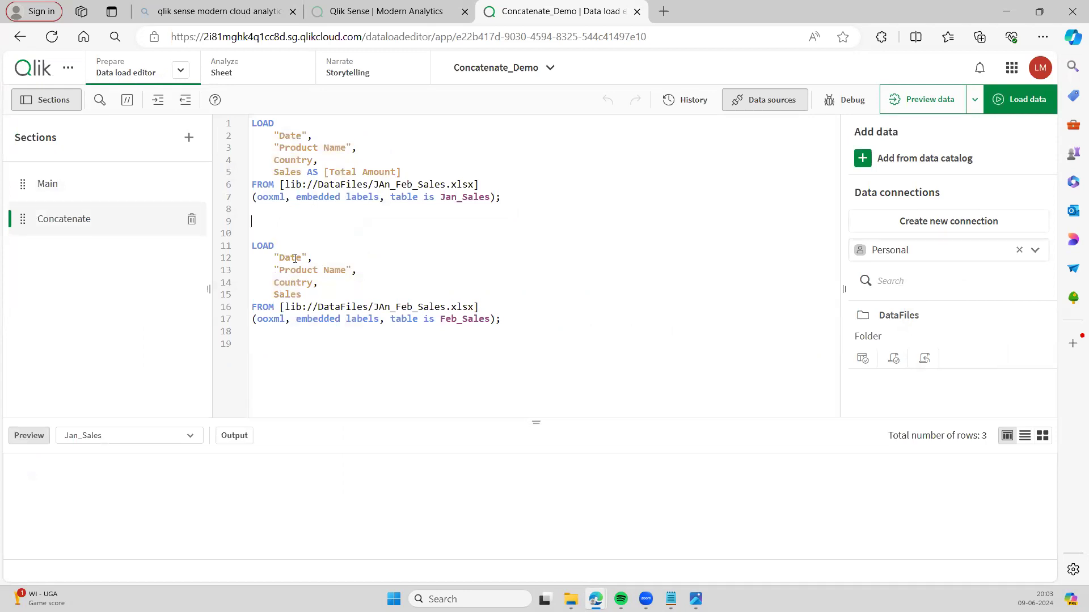
left_click(282, 223)
type("concat")
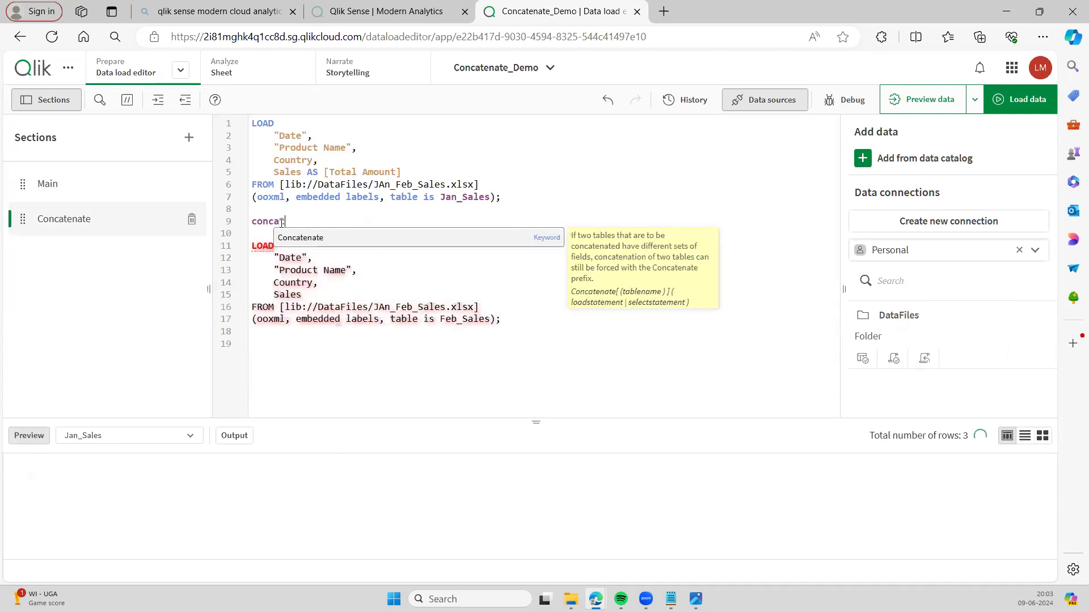
left_click(310, 238)
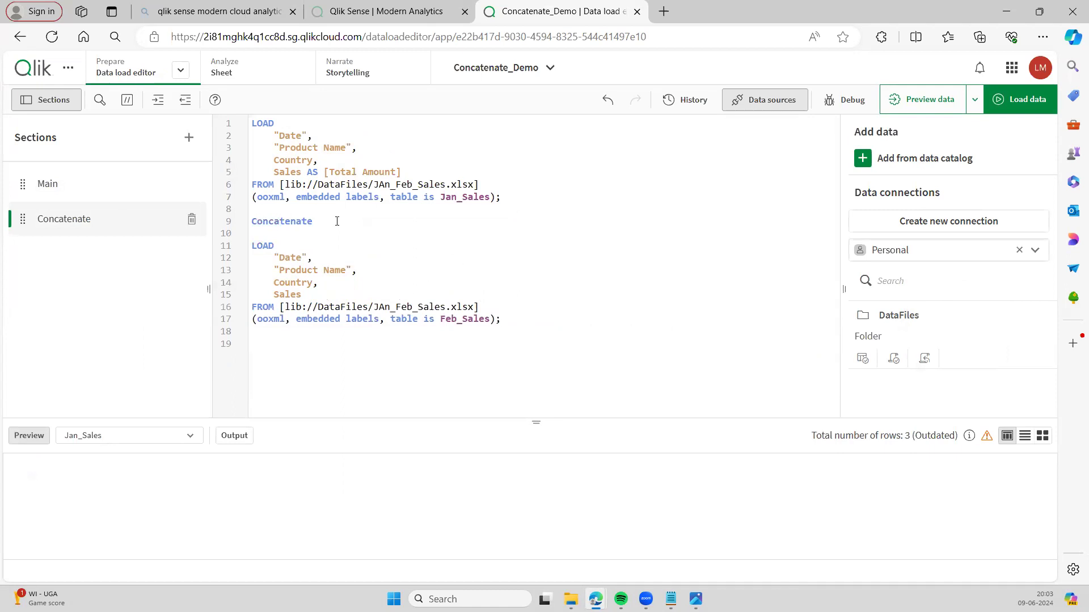
Review the Concatenate prefix and compare the Jan_Sales field list, including Sales AS [Total Amount], with the Feb_Sales field list
double_click(318, 221)
left_click(445, 265)
left_click_drag(323, 160, 268, 136)
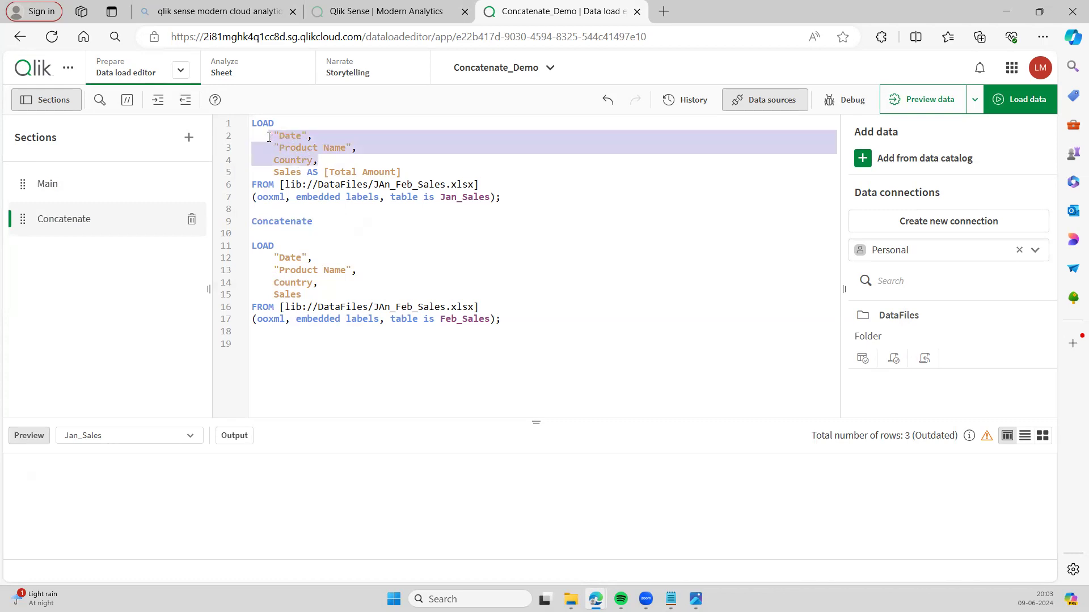
left_click(374, 171)
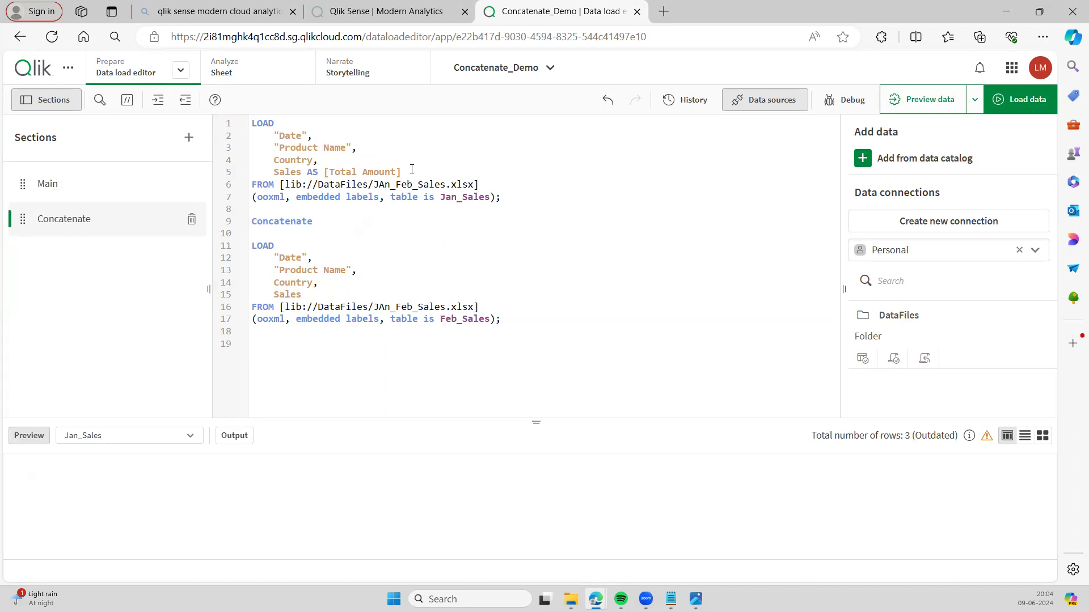
left_click_drag(409, 170, 258, 135)
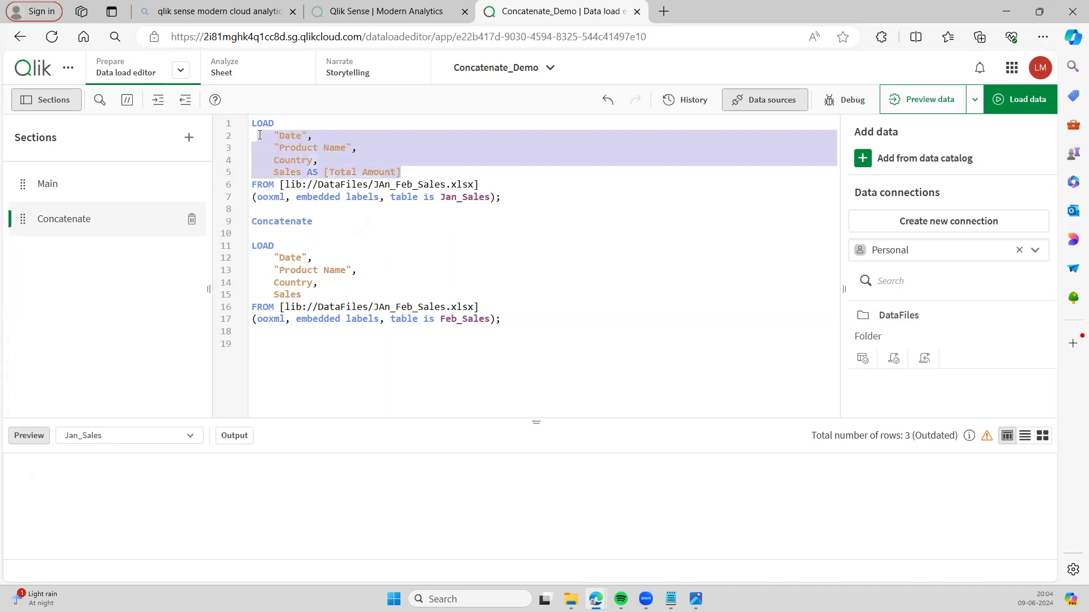
left_click_drag(302, 295, 266, 255)
left_click(410, 168)
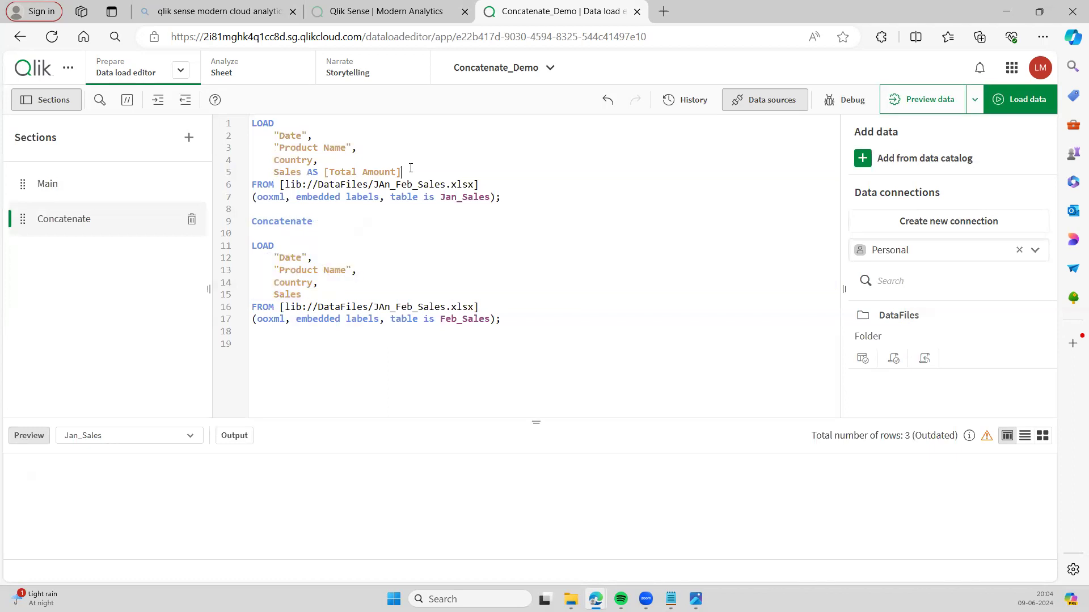
left_click(429, 292)
triple_click(335, 228)
left_click(418, 269)
Reload the data with the forced Concatenate script and examine the combined Jan_Sales table in the Data model viewer
left_click(1022, 100)
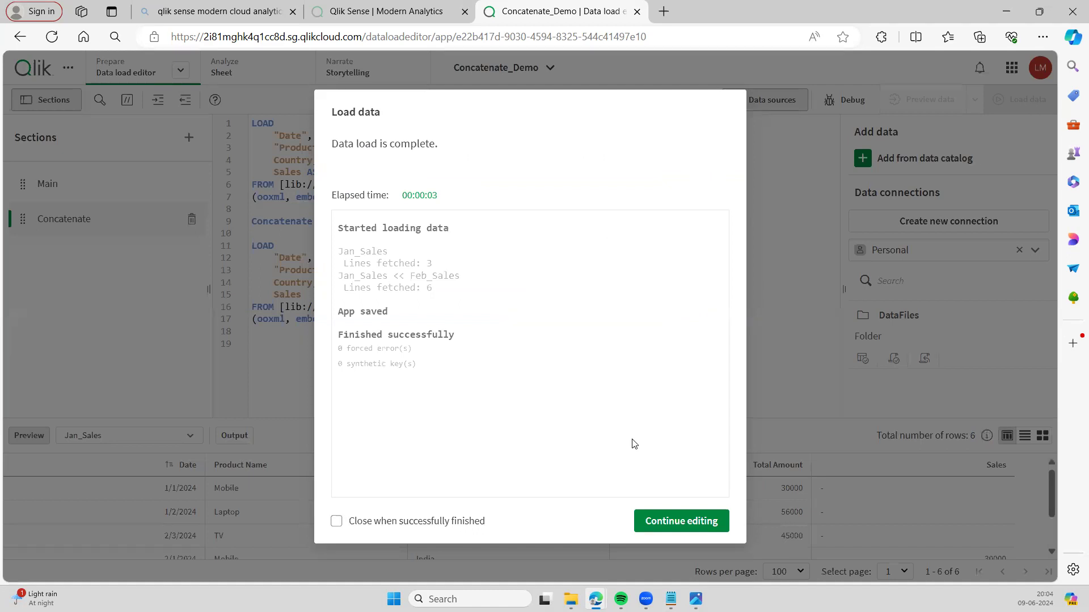
left_click(694, 526)
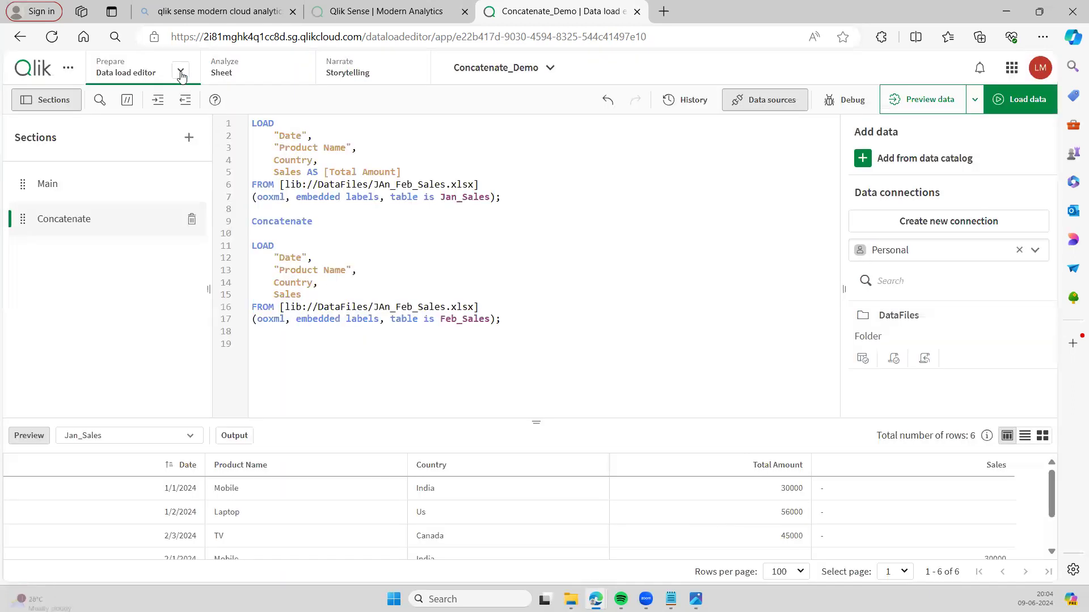
left_click(181, 73)
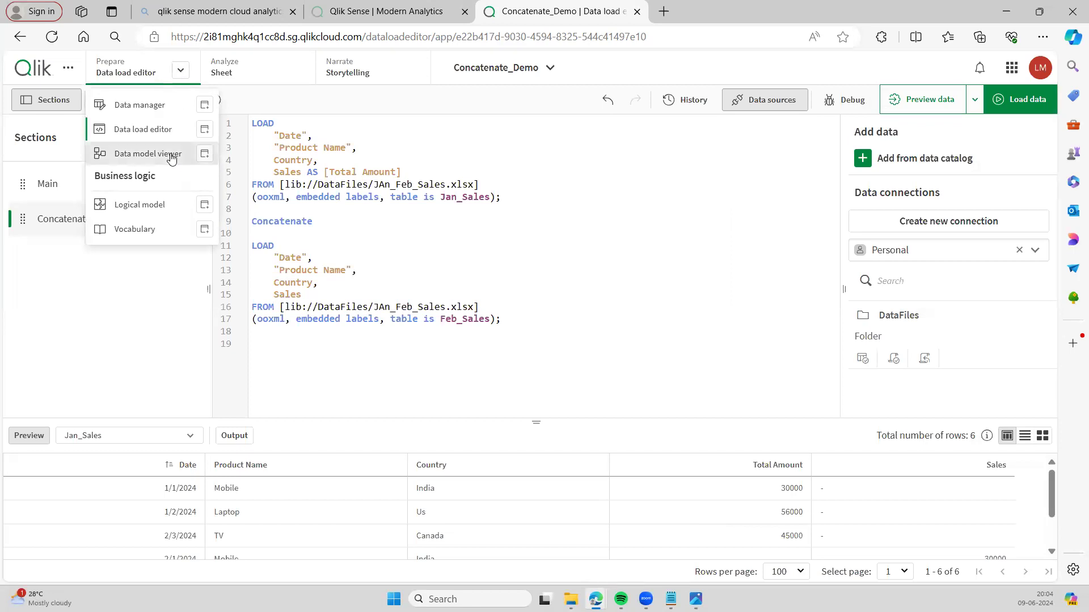
left_click(148, 154)
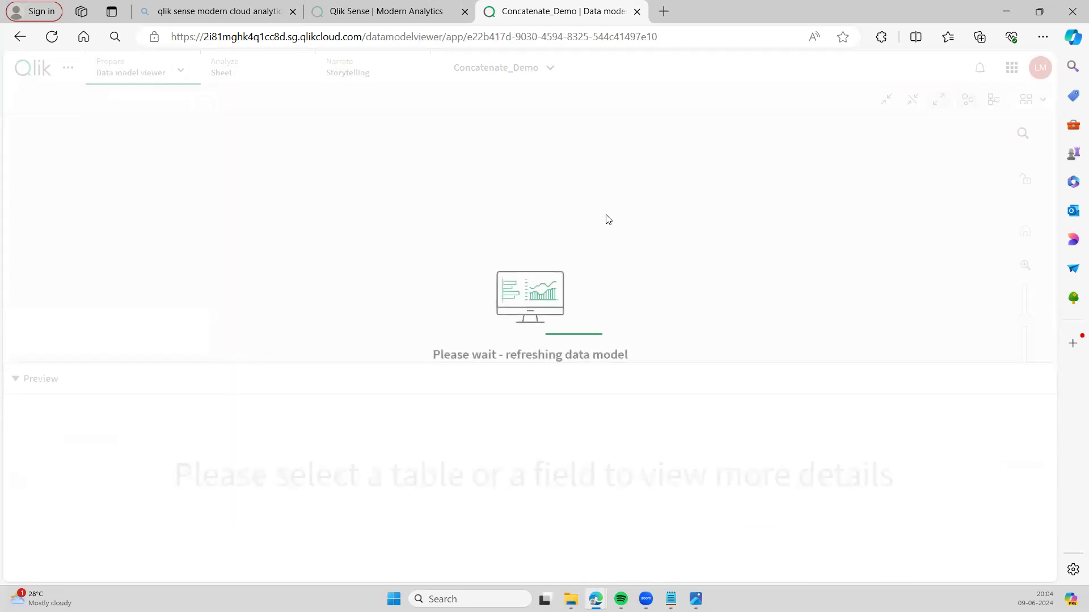
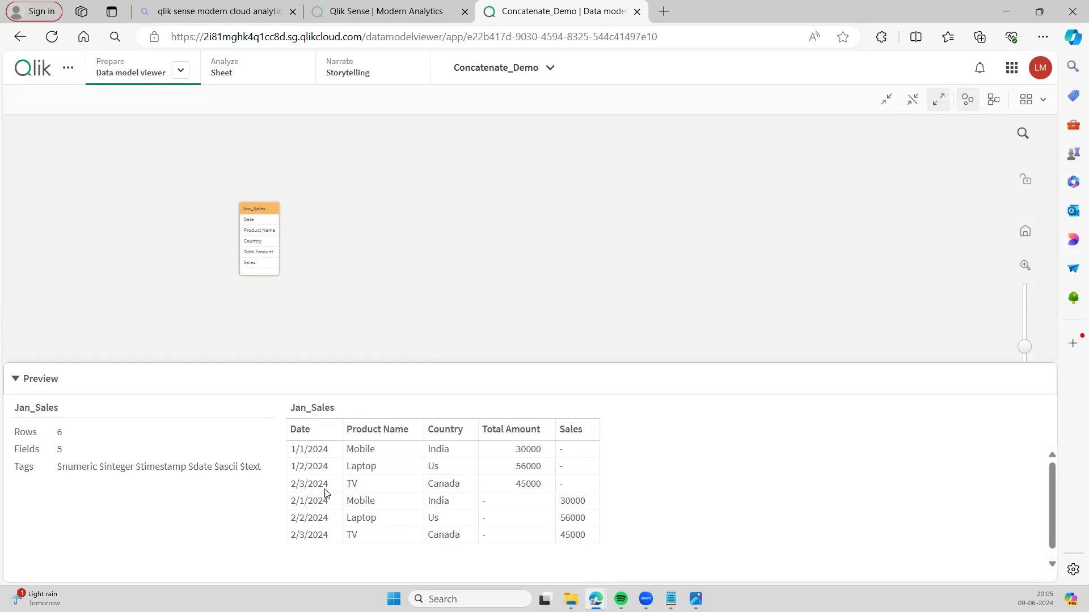
Switch to the Downloads folder, open the JAn_Feb_Sales workbook in Excel and maximize its window
mouse_move(621, 600)
left_click(1006, 11)
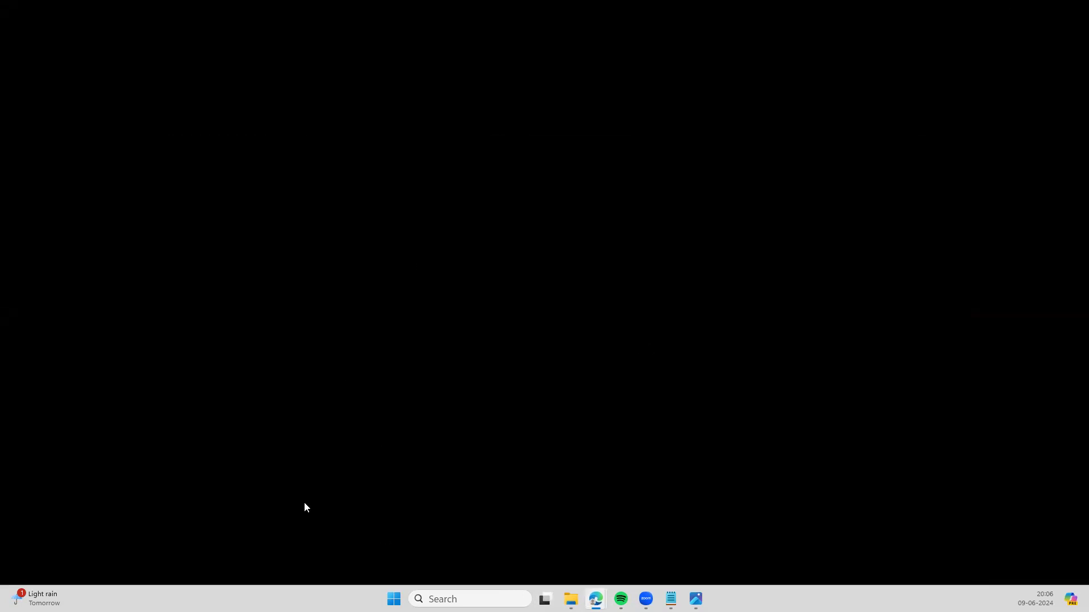
mouse_move(571, 599)
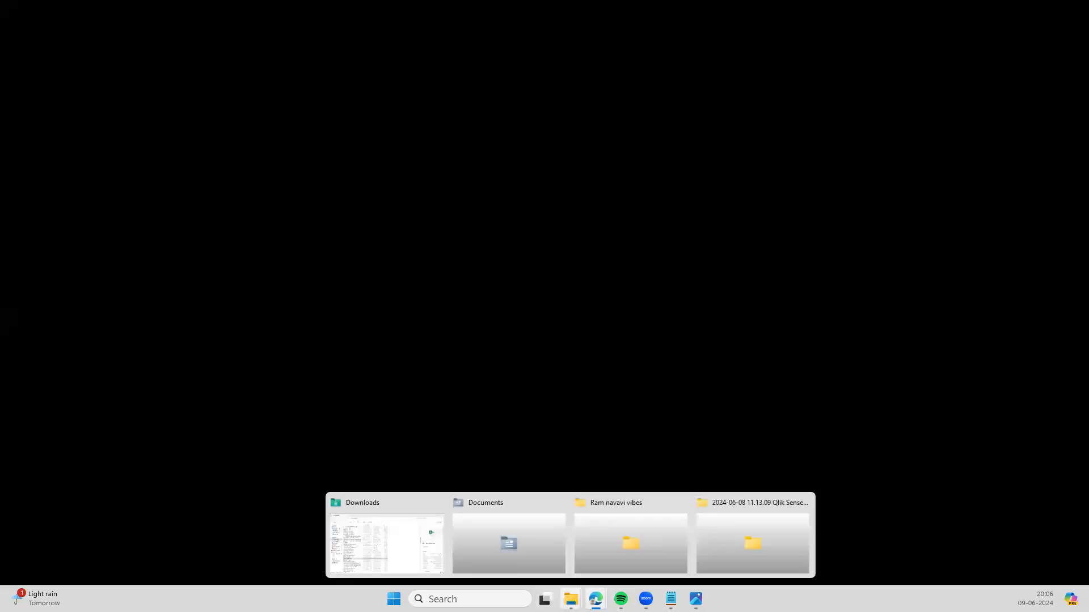
left_click(422, 549)
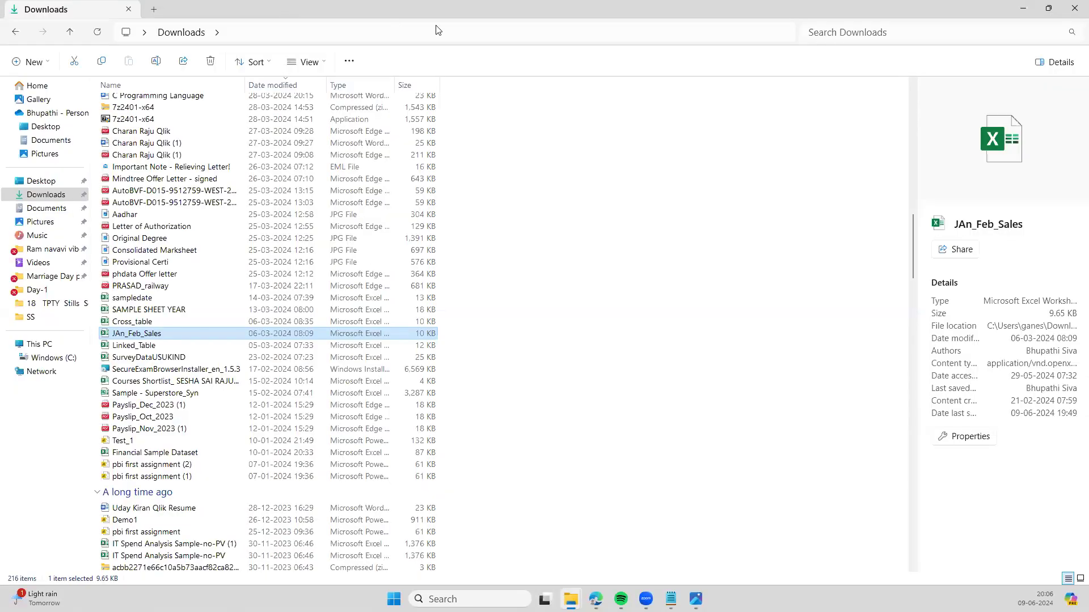
double_click(213, 338)
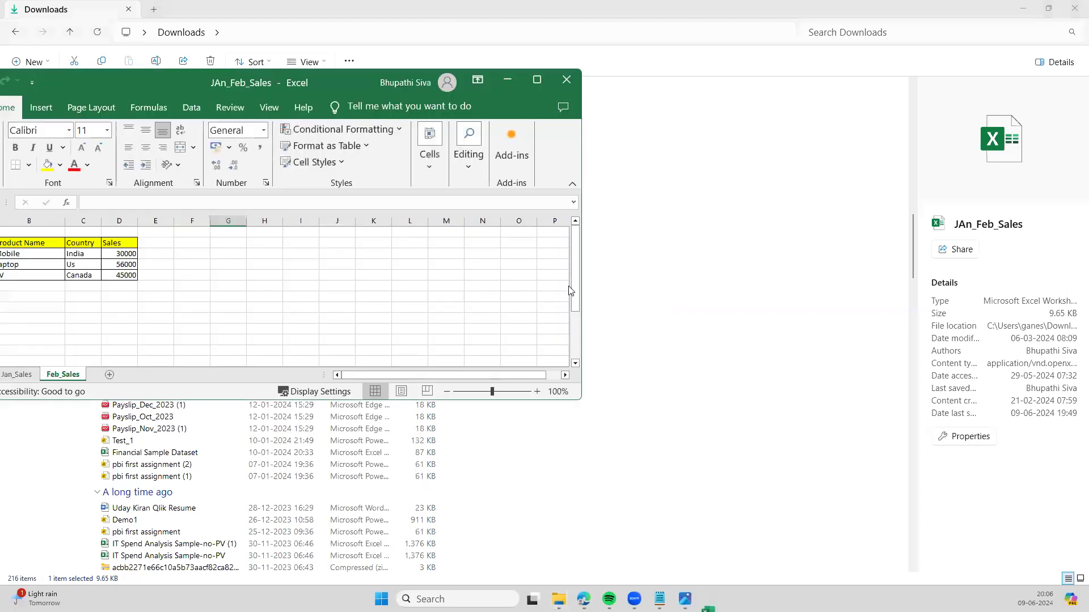
left_click(537, 80)
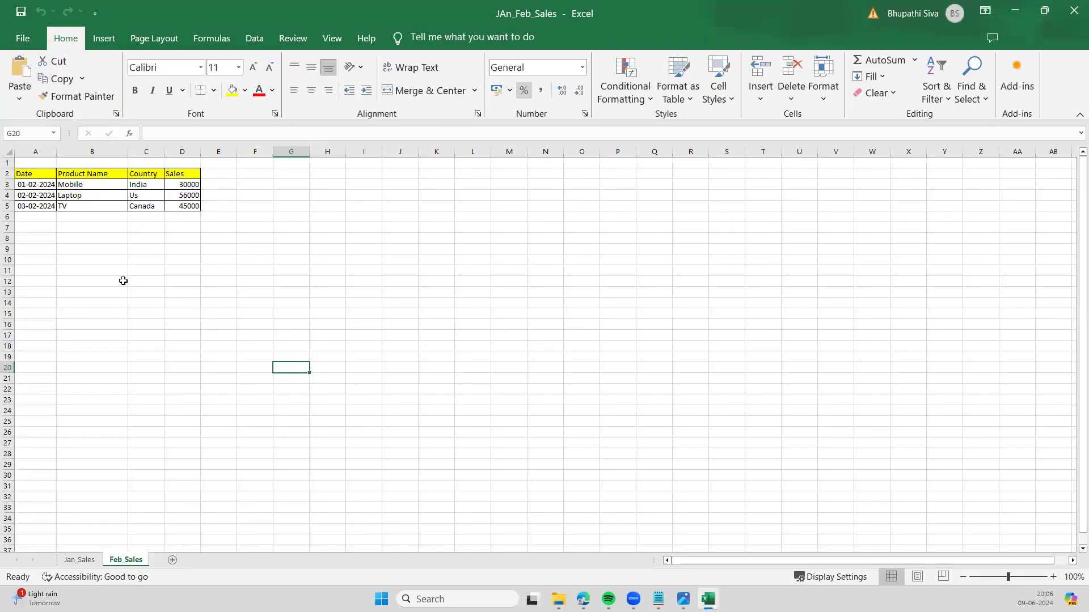
On the Jan_Sales sheet, change the date of the TV row in cell A5 to 03-01-2024
left_click(80, 559)
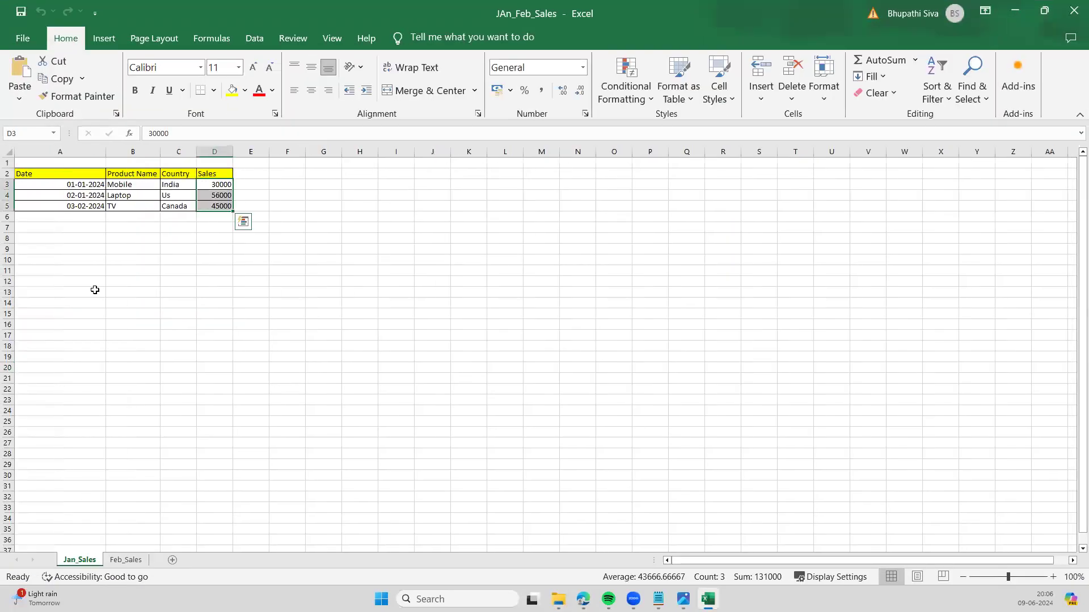
left_click(73, 206)
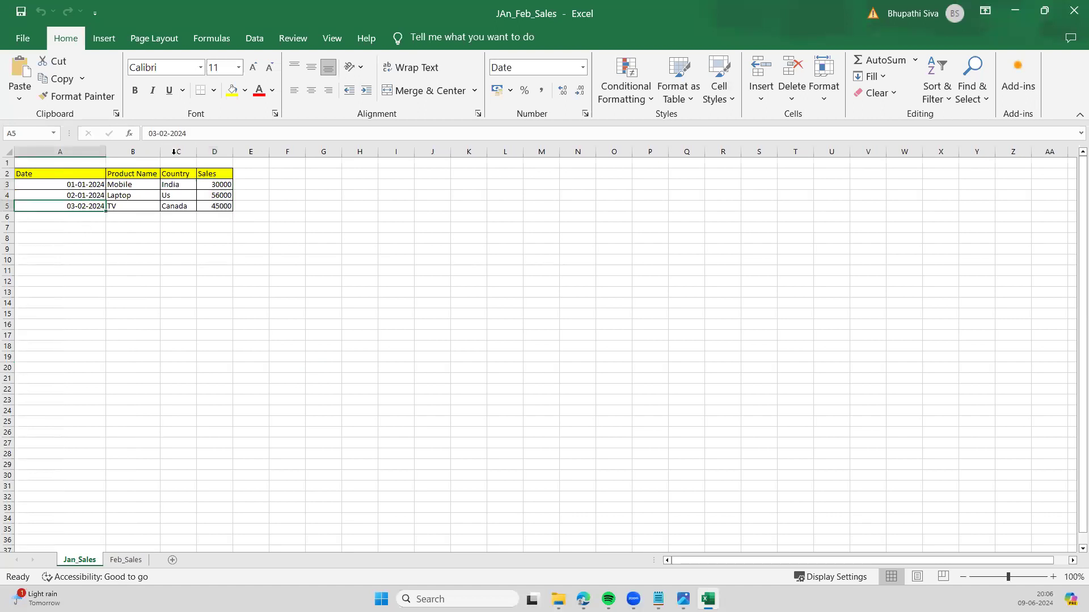
left_click(166, 135)
key("BackSpace")
type("1")
left_click(165, 345)
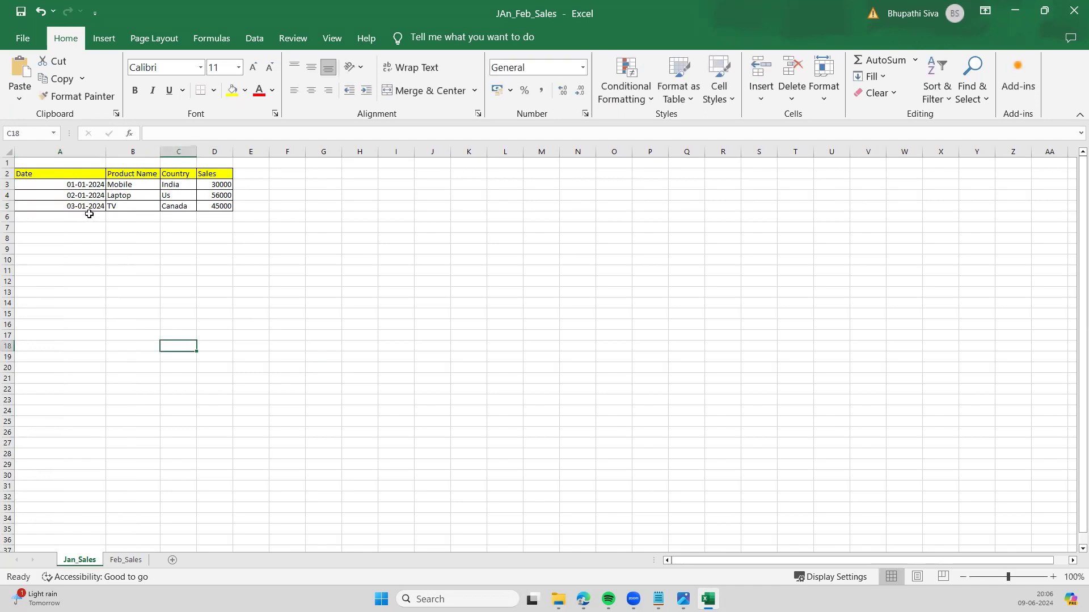
left_click(126, 563)
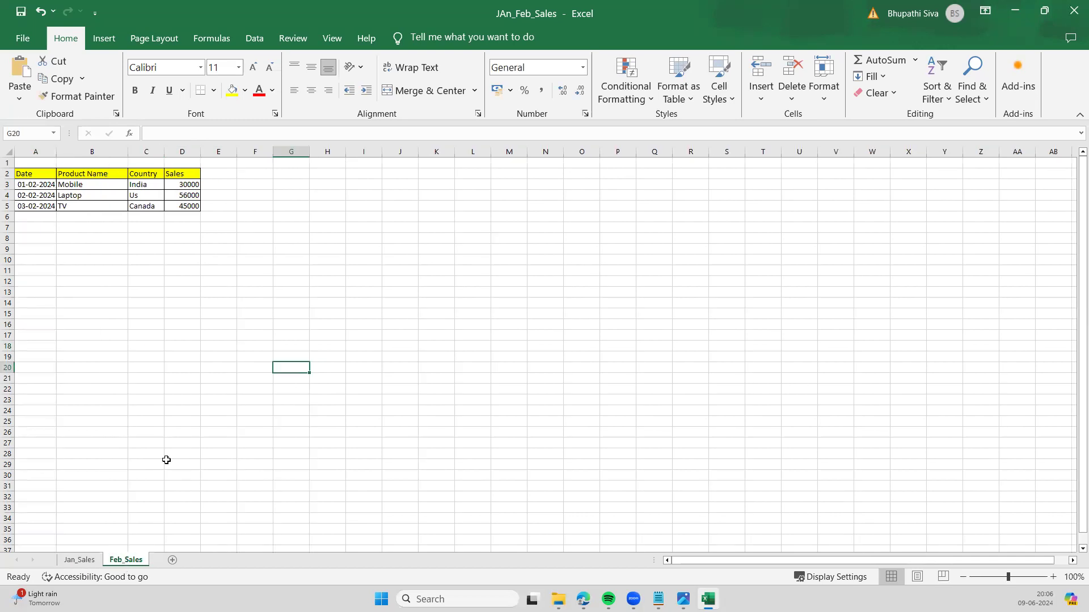
left_click_drag(23, 174, 183, 204)
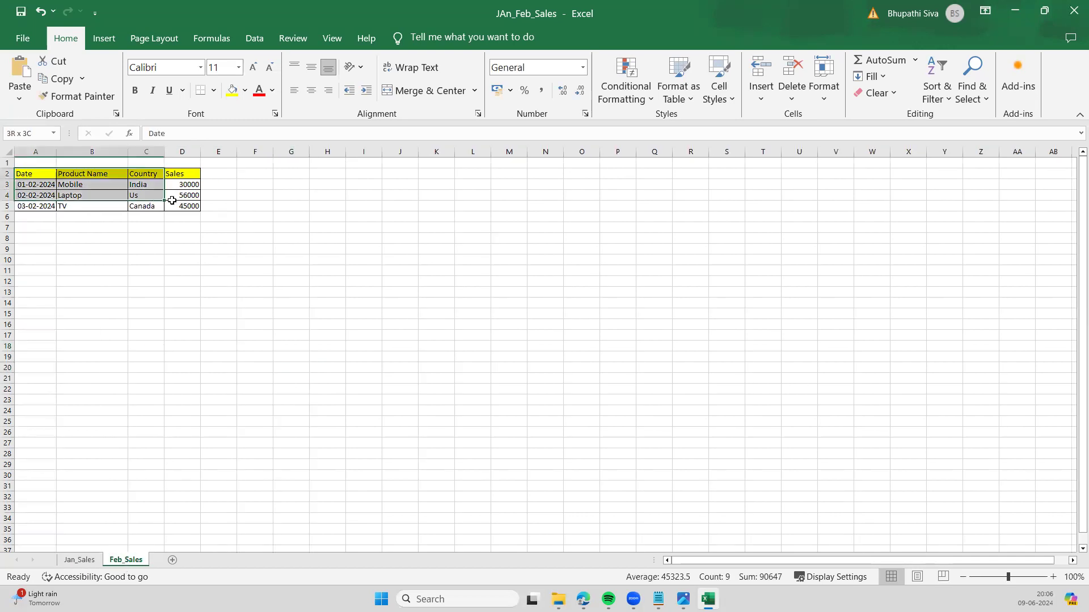
key("ctrl+c")
left_click(93, 538)
key("Escape")
Copy the whole Feb_Sales table, headers included, to cell A10 of the Jan_Sales sheet
left_click(88, 562)
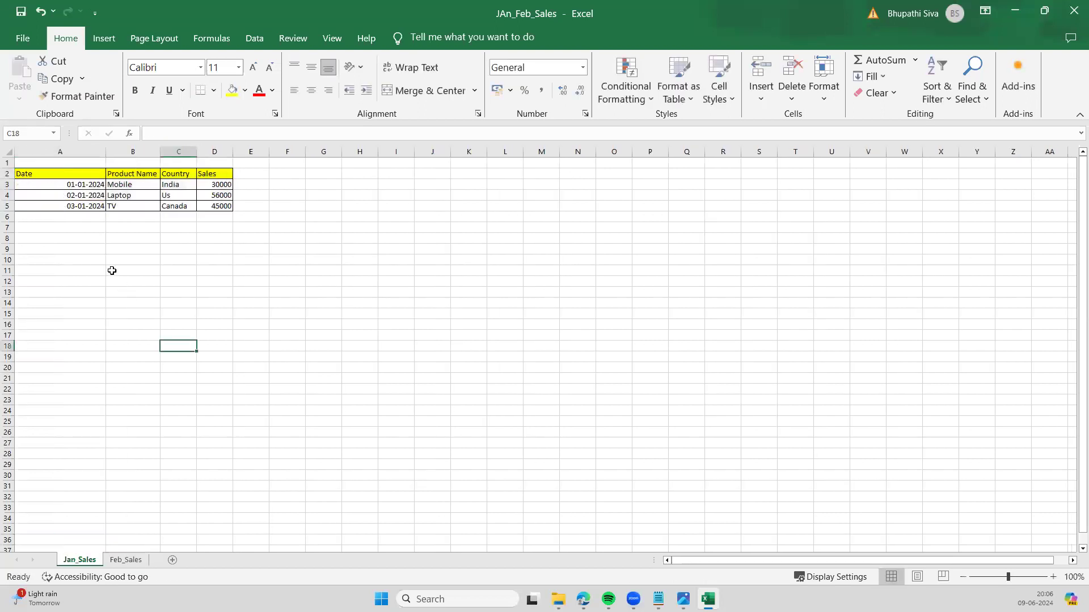
left_click(90, 245)
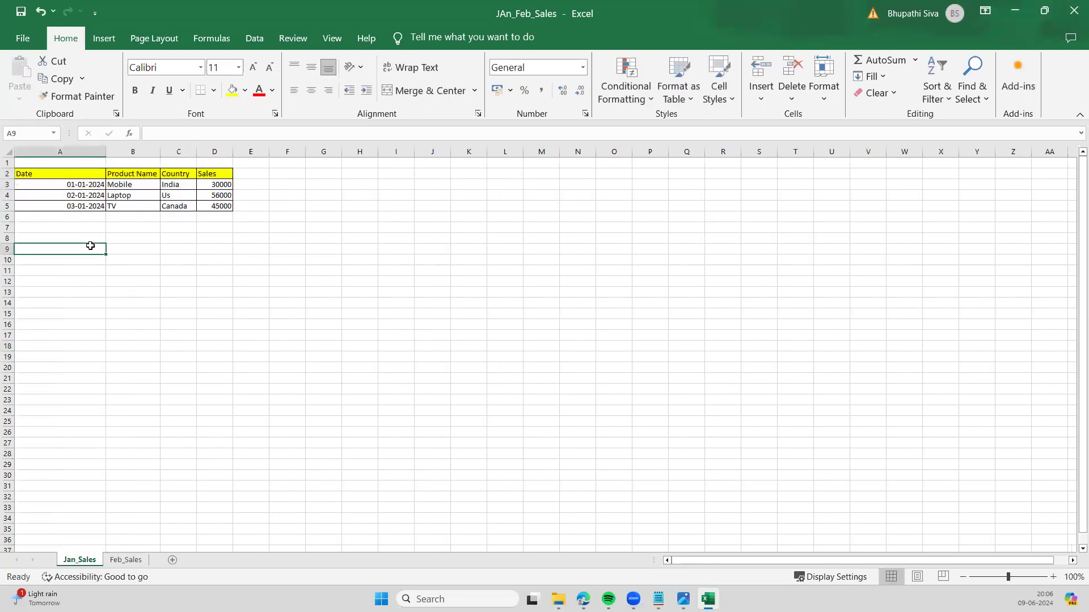
left_click(83, 260)
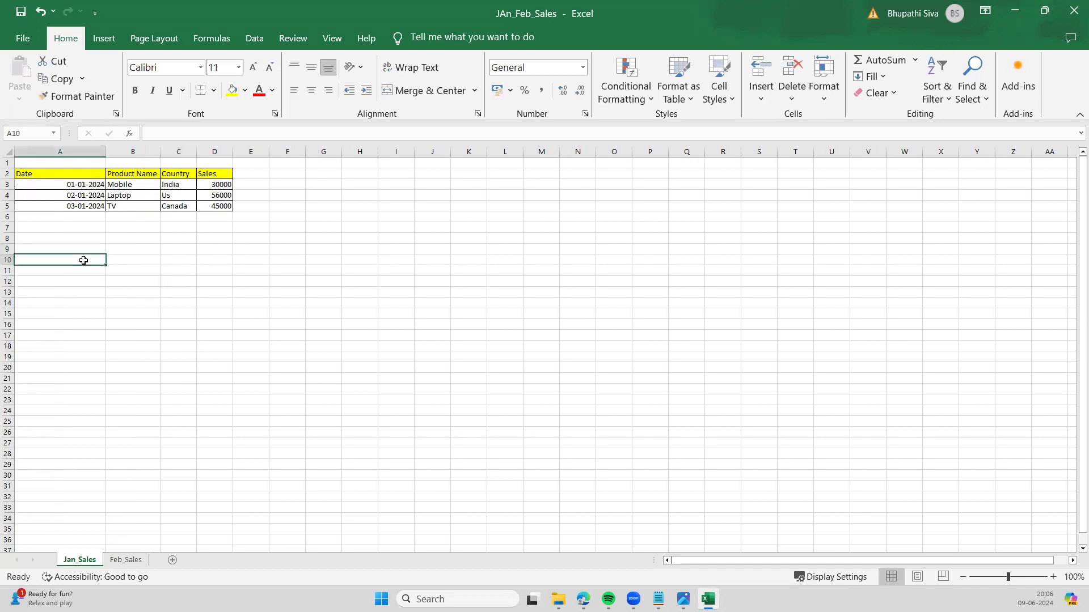
left_click(126, 560)
left_click_drag(34, 172, 188, 206)
key("ctrl+c")
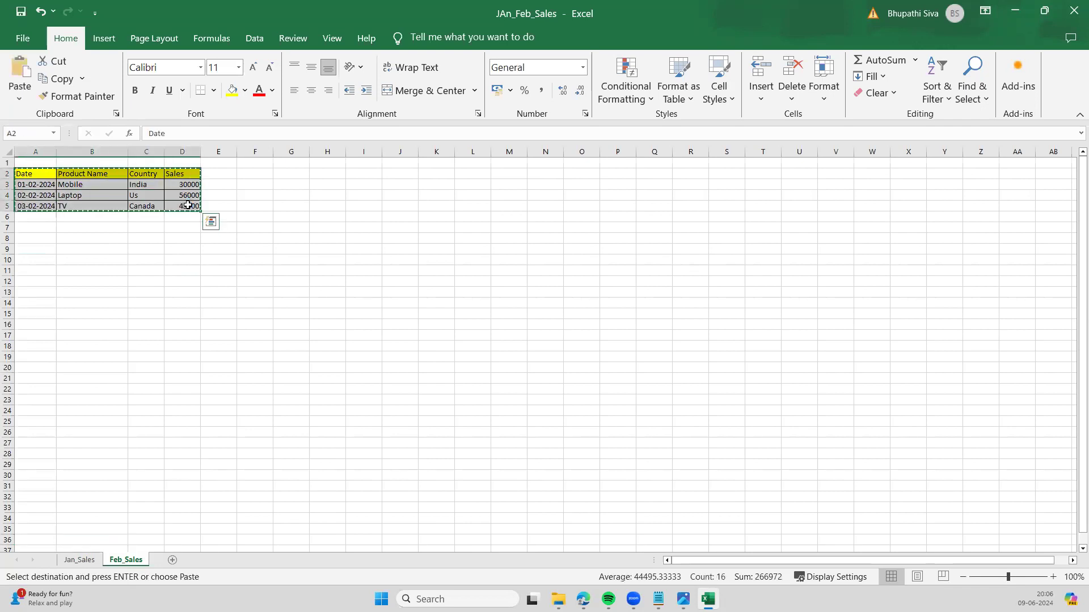
left_click(79, 560)
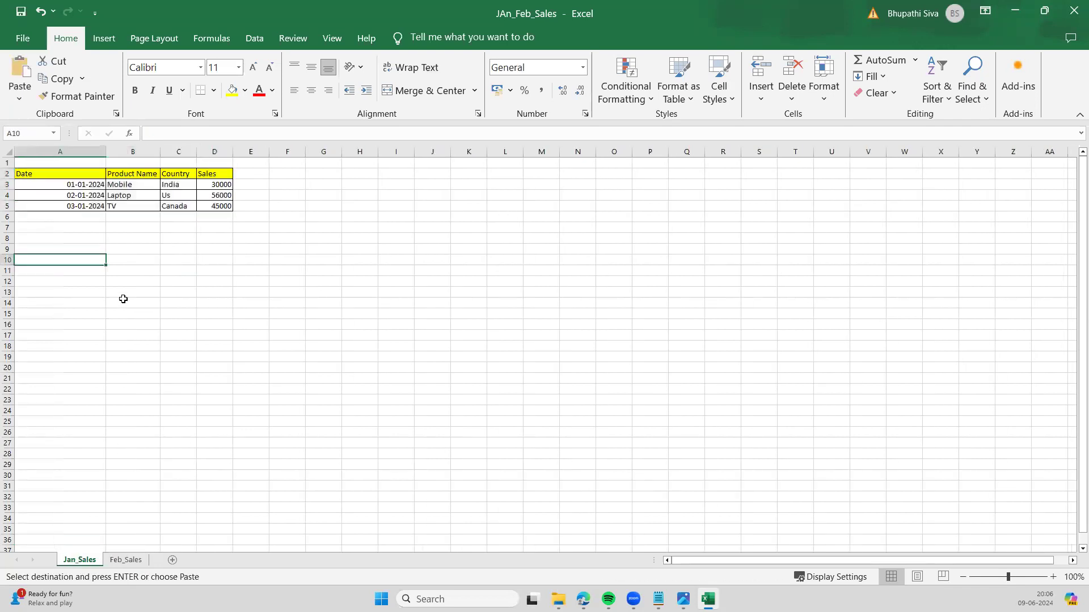
key("ctrl+v")
left_click(198, 348)
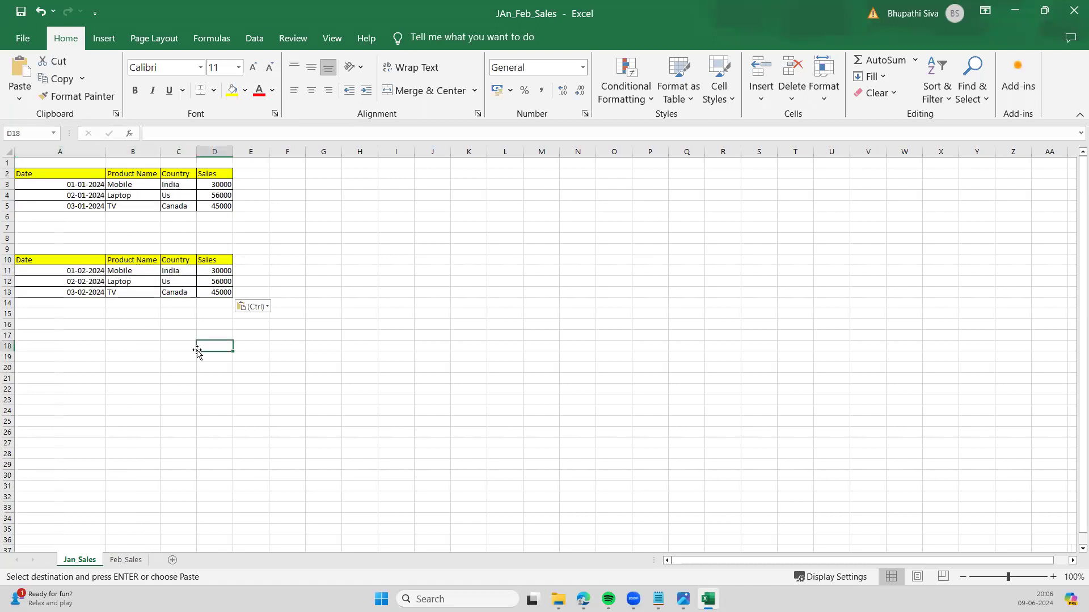
Rename the Sales header in cell D2 of the January table as Total Amount and widen column D to fit it
left_click(313, 329)
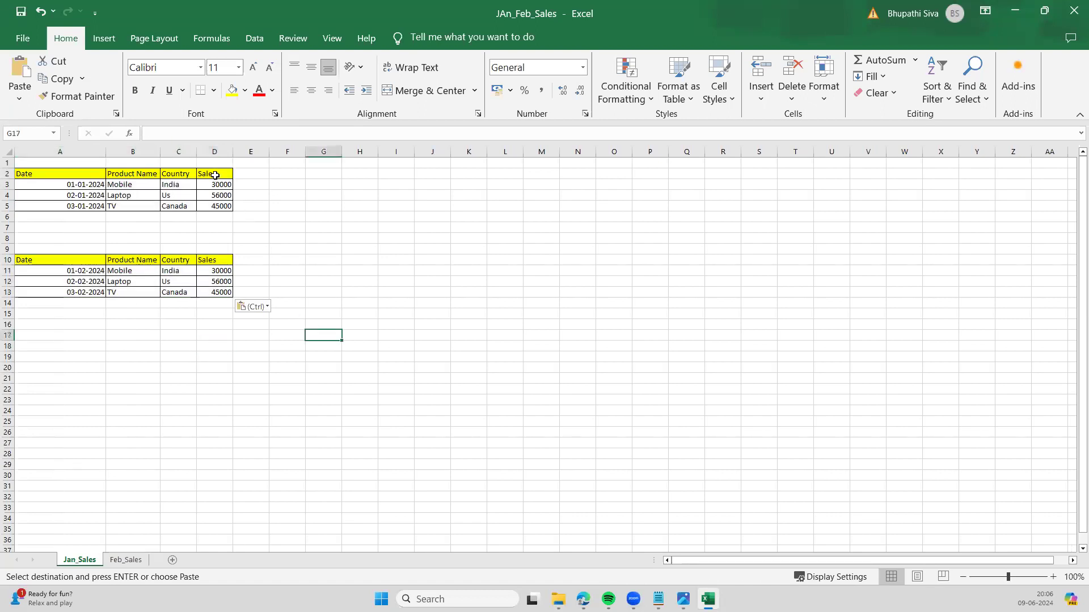
left_click(215, 175)
type("To")
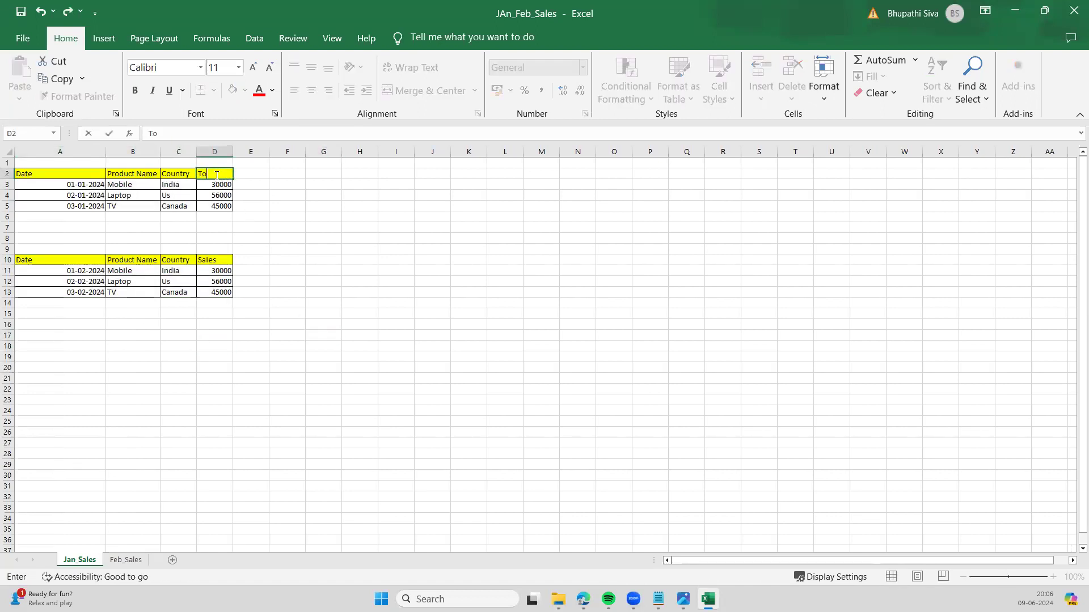
type("tal Amount")
left_click(279, 417)
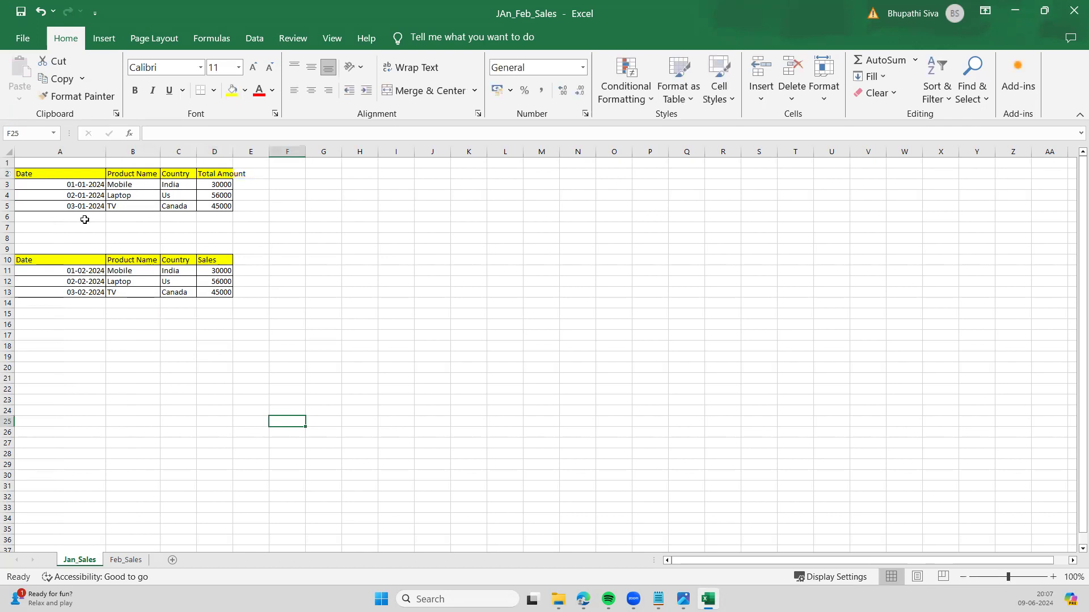
left_click_drag(234, 149, 290, 152)
Copy the January table's Date, Product Name and Country columns to cell H18 and fit column H to the dates
left_click(68, 174)
left_click_drag(124, 177, 178, 207)
key("ctrl+c")
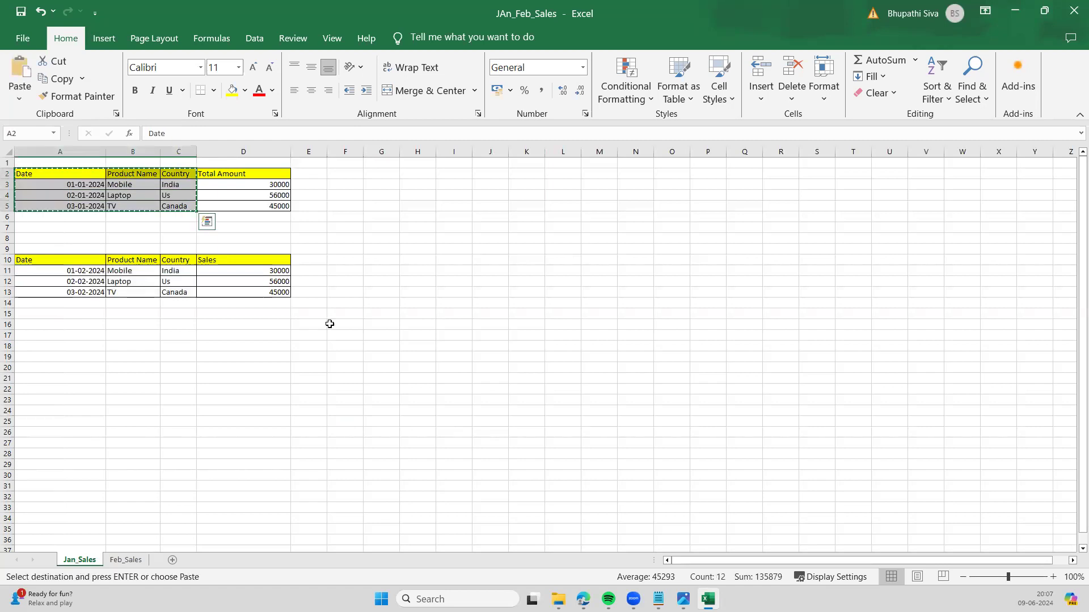
left_click(405, 347)
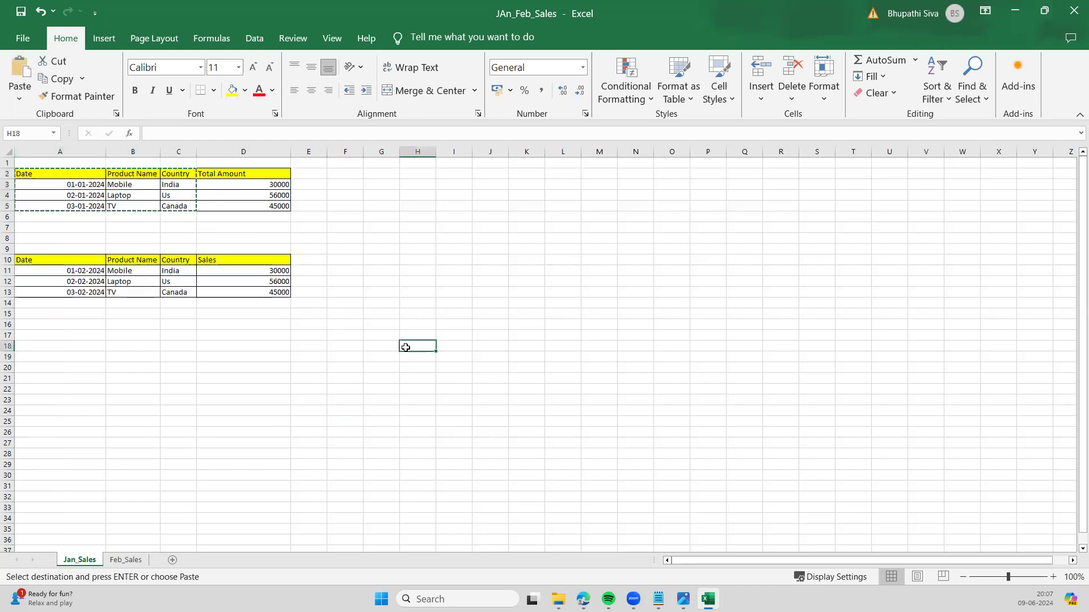
key("ctrl+v")
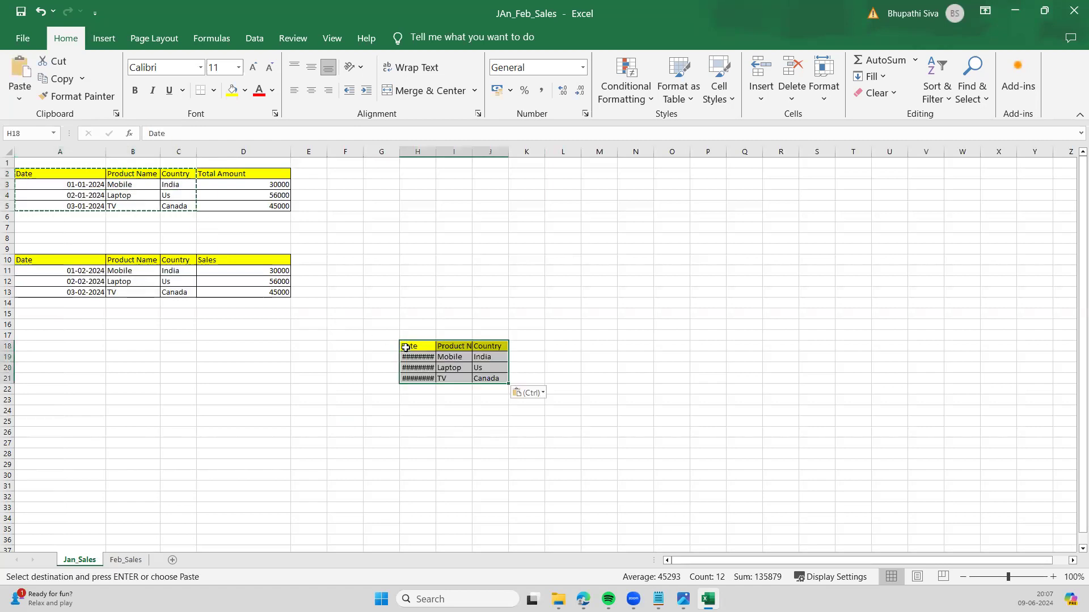
double_click(437, 153)
left_click(283, 334)
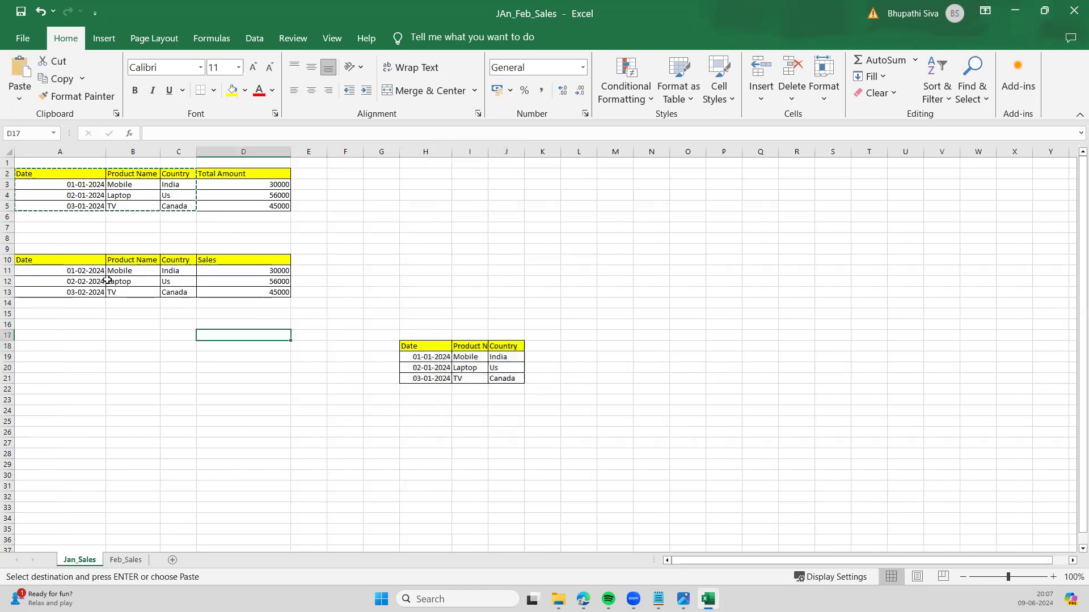
Append the February date, product and country rows A11:C13 below the copied January rows, starting at H22
left_click_drag(80, 270, 190, 292)
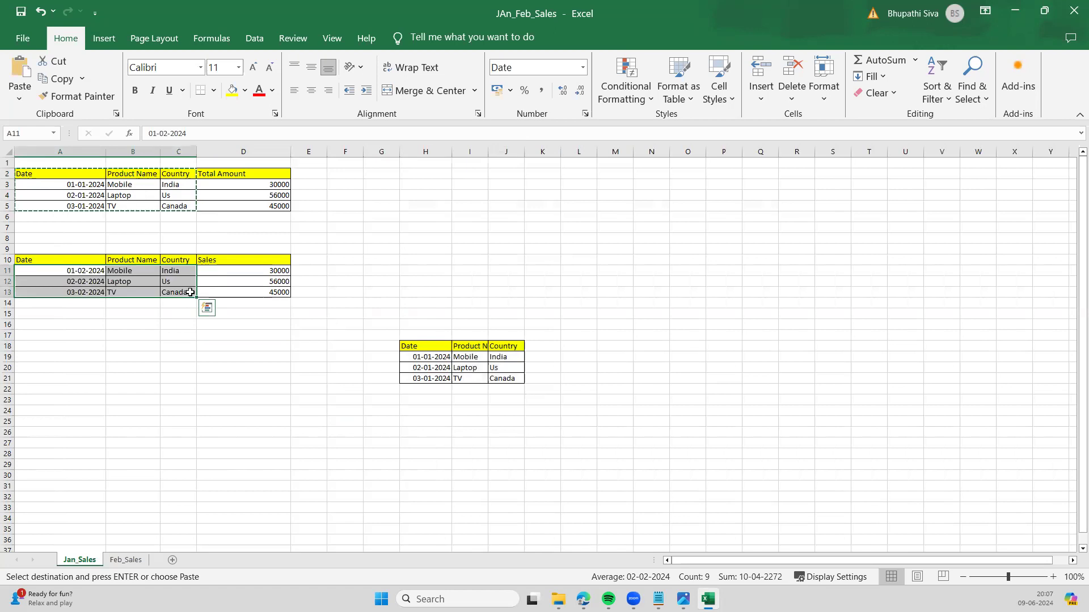
key("ctrl+c")
left_click(438, 387)
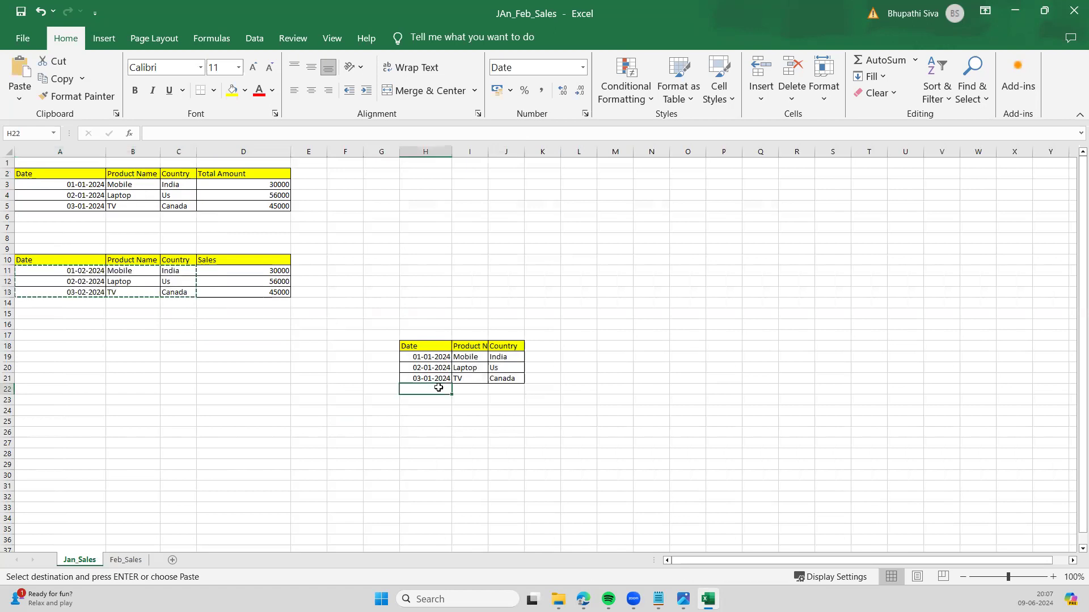
key("ctrl+v")
left_click(439, 461)
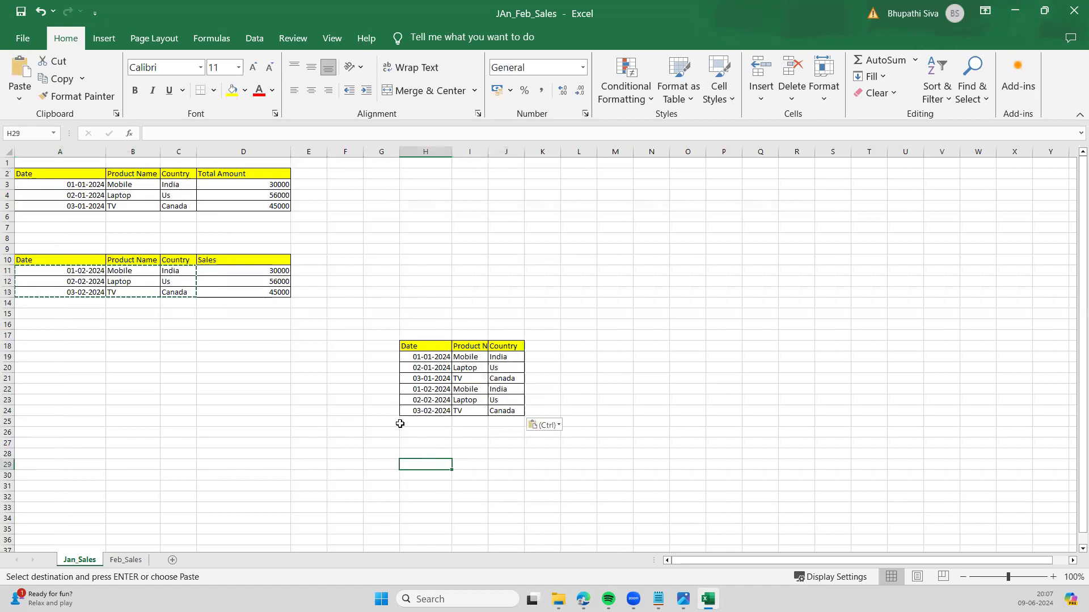
Copy the January Total Amount column D2:D5 to cell K18 and widen column K to fit its header
left_click_drag(224, 172, 285, 205)
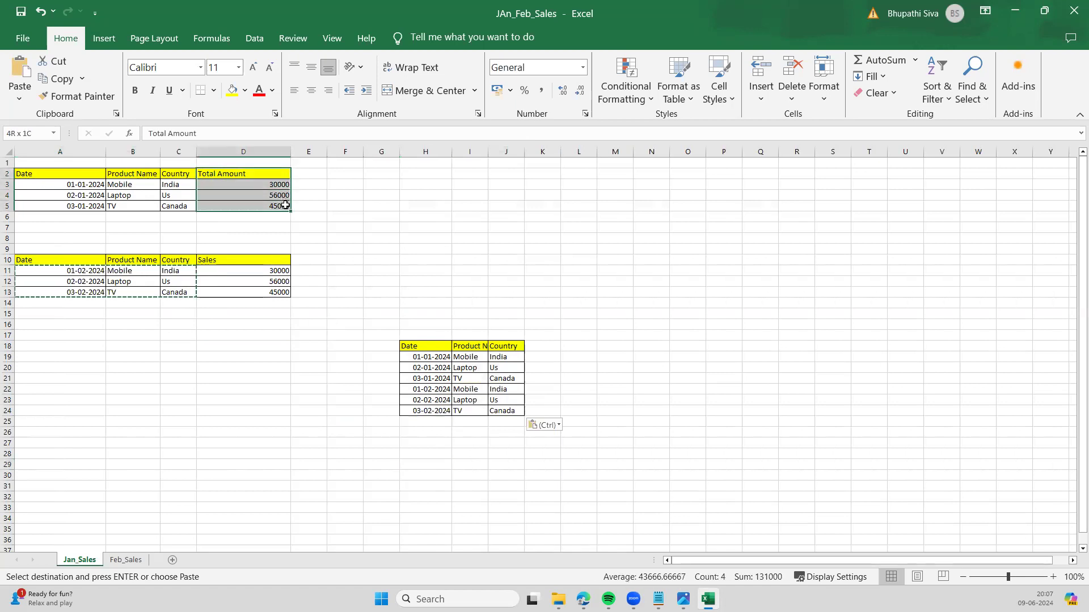
key("ctrl+c")
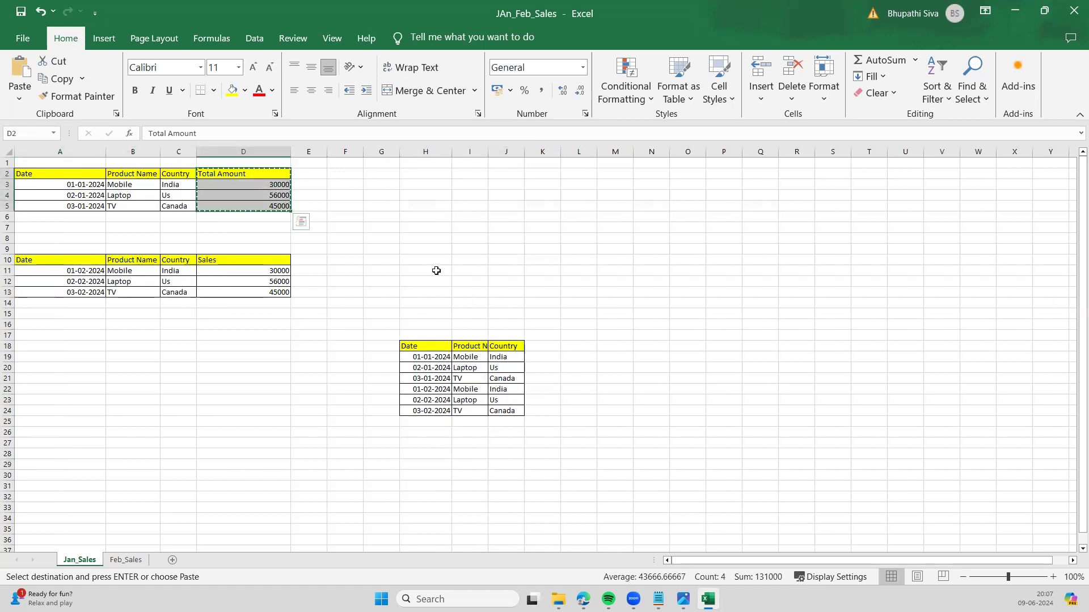
left_click(541, 346)
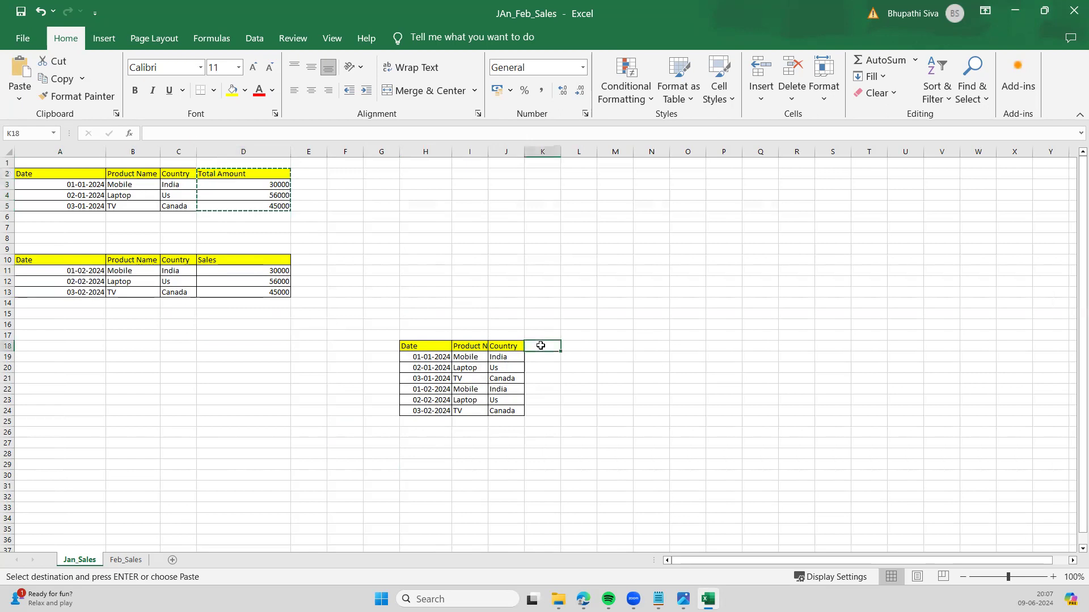
key("ctrl+v")
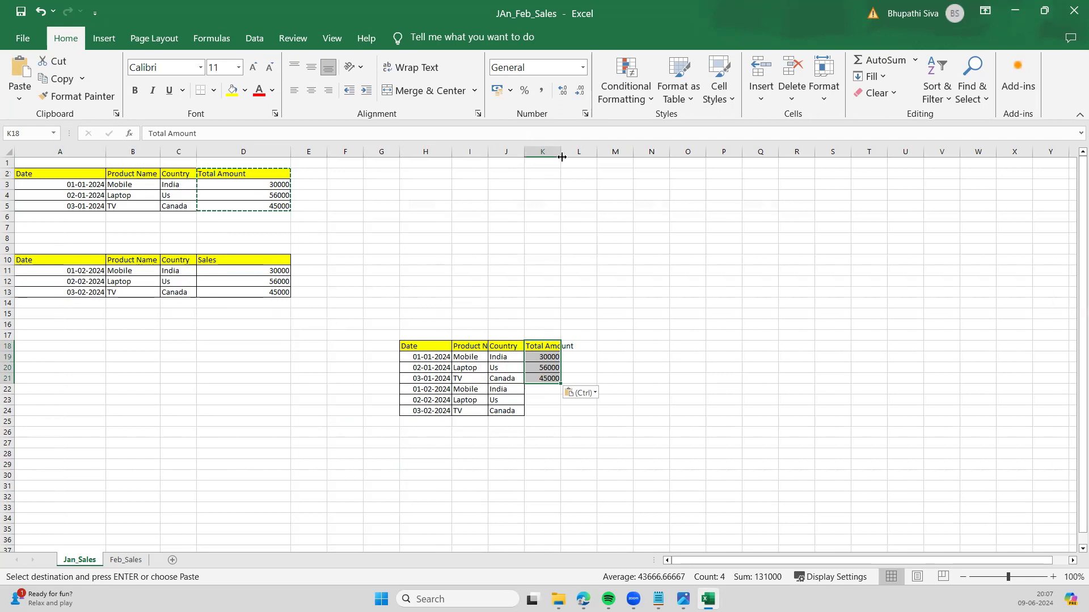
left_click_drag(562, 157, 610, 226)
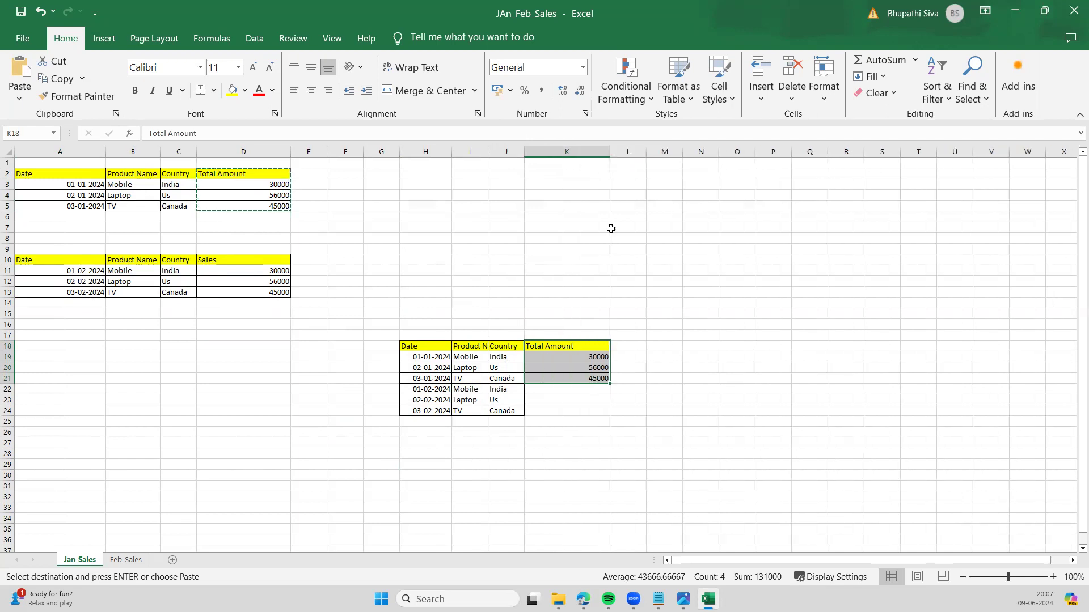
left_click(557, 389)
key("Escape")
type("-")
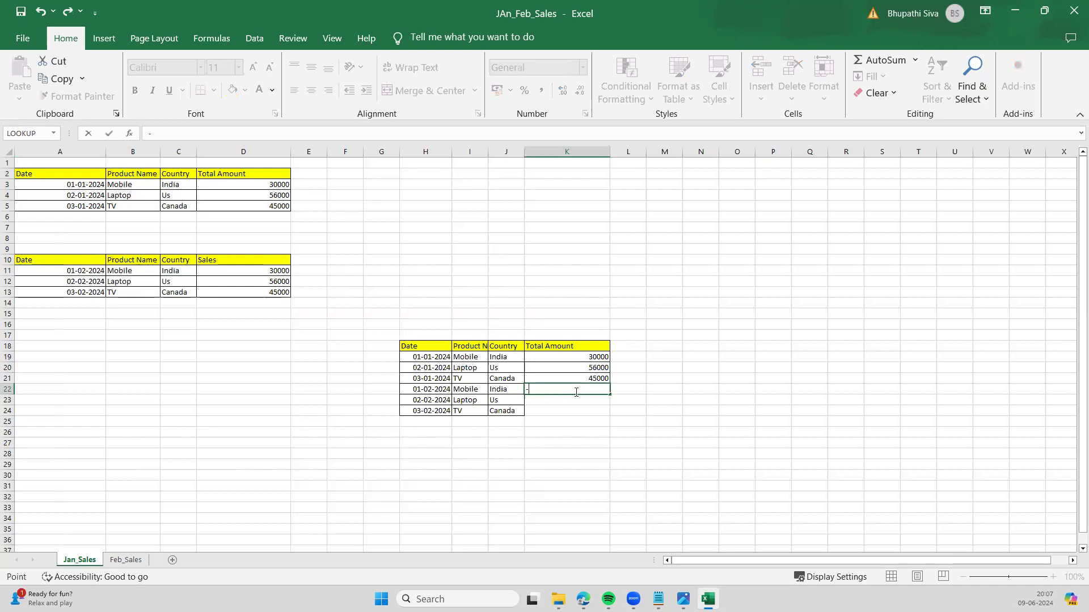
key("Down")
type("-")
key("Down")
type("-")
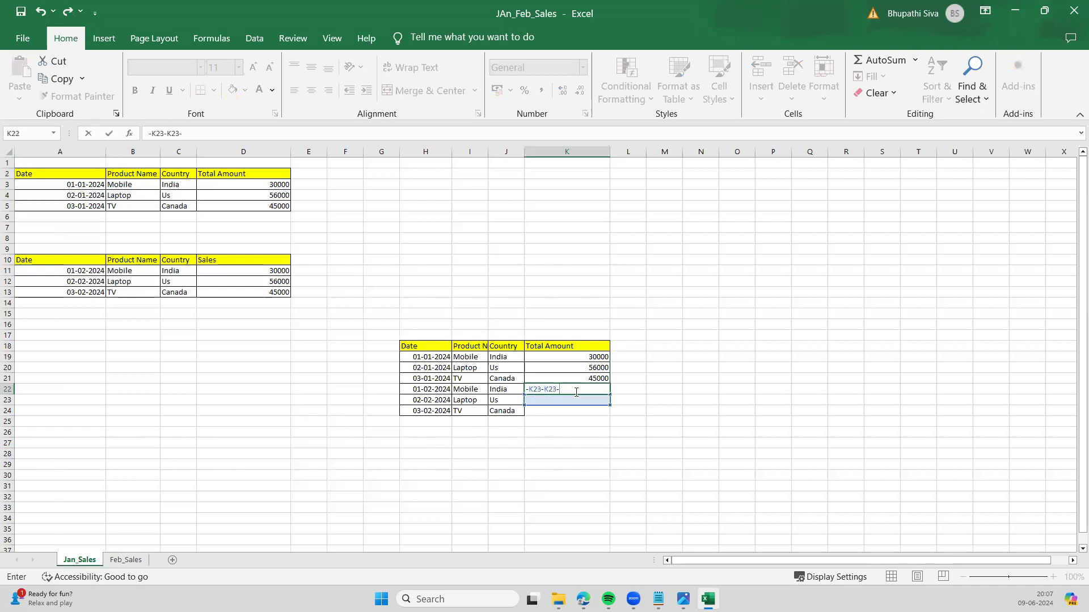
key("BackSpace")
key("BackSpace")
key("BackSpace")
key("BackSpace")
key("F2")
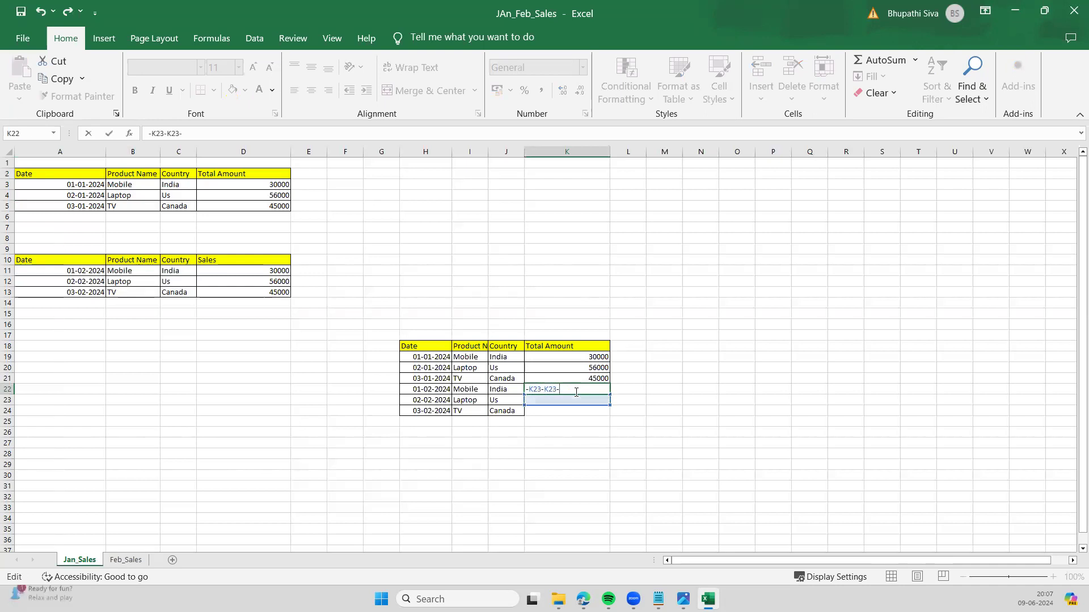
key("BackSpace")
key("BackSpace")
key("BackSpace")
key("BackSpace")
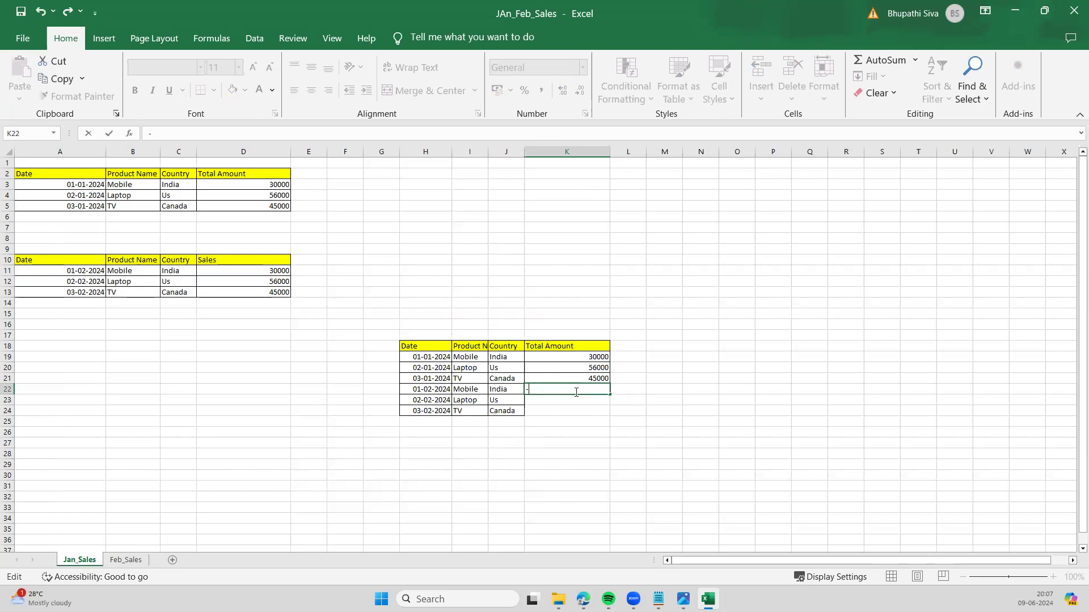
key("BackSpace")
left_click(660, 441)
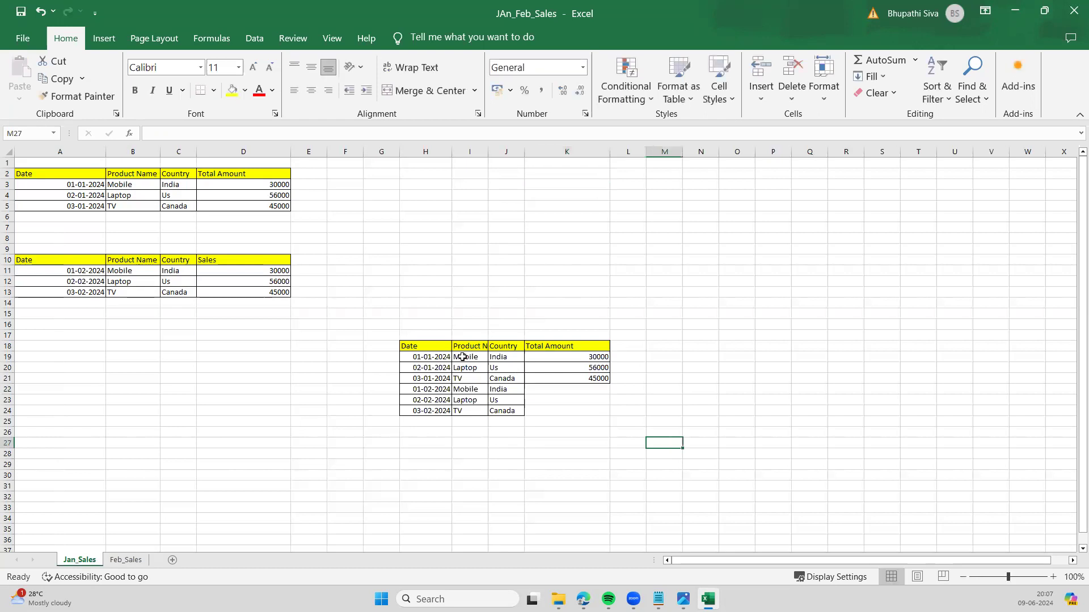
Apply All Borders to the combined table range H18:K24
left_click_drag(433, 347, 606, 414)
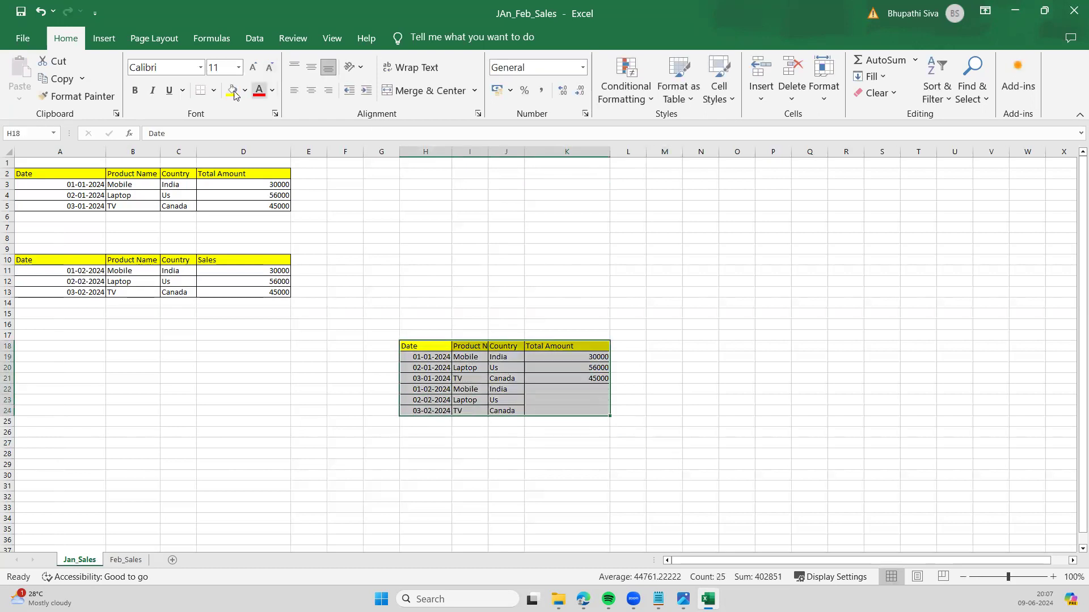
left_click(212, 91)
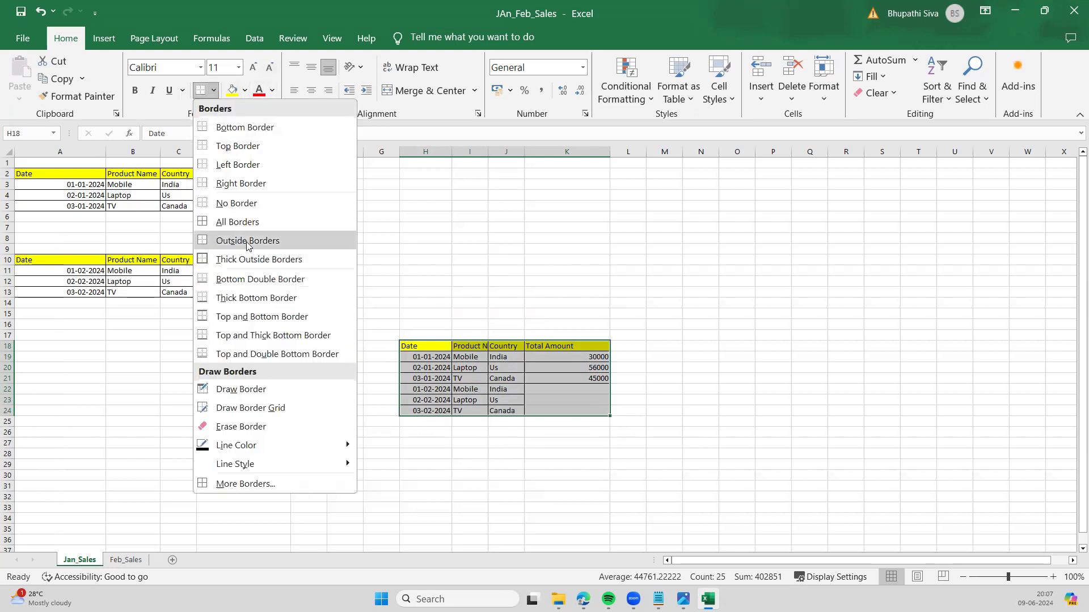
left_click(233, 222)
left_click(501, 321)
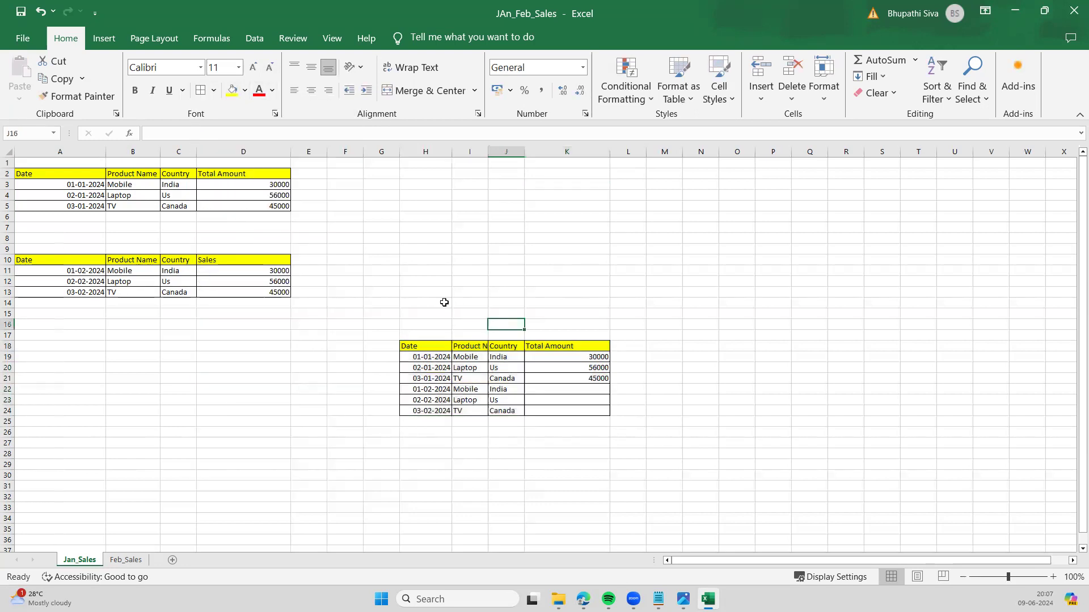
Copy the February Sales column D10:D13 to cell L18, beside the Total Amount column of the combined table
left_click_drag(227, 259, 267, 292)
key("ctrl+c")
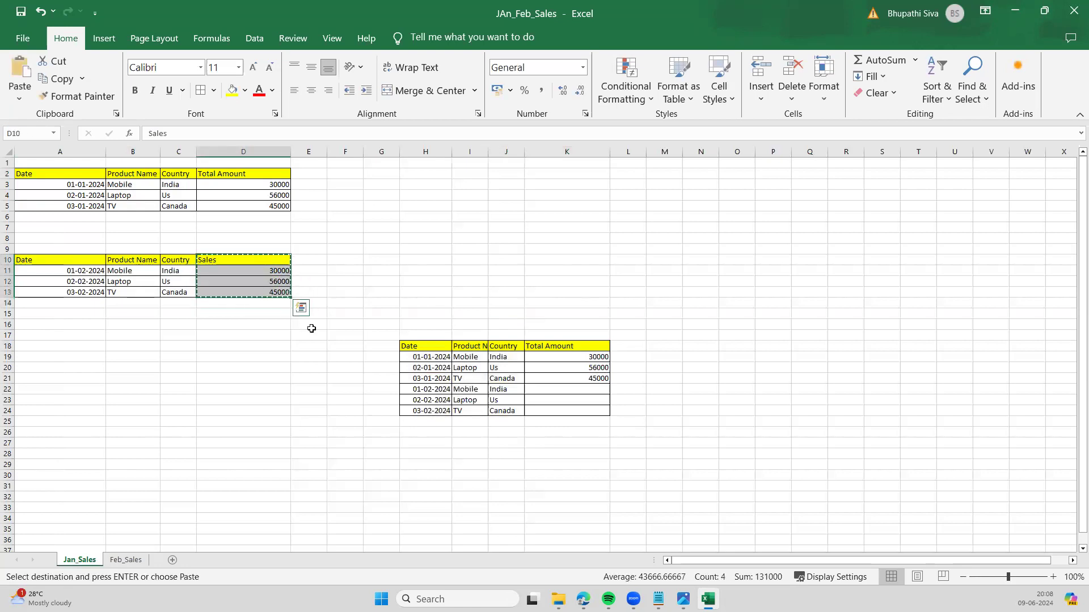
left_click(309, 325)
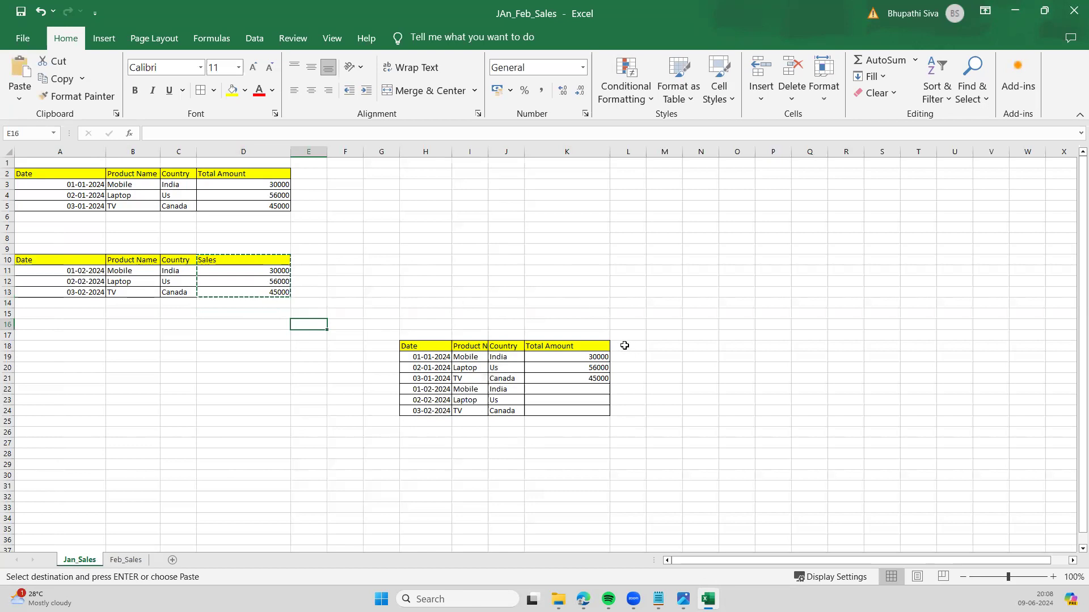
left_click(626, 346)
key("ctrl+v")
Move the three Sales values from L19:L21 down to L22:L24, next to the February rows
key("ctrl+c")
left_click_drag(732, 389, 630, 379)
left_click(786, 324)
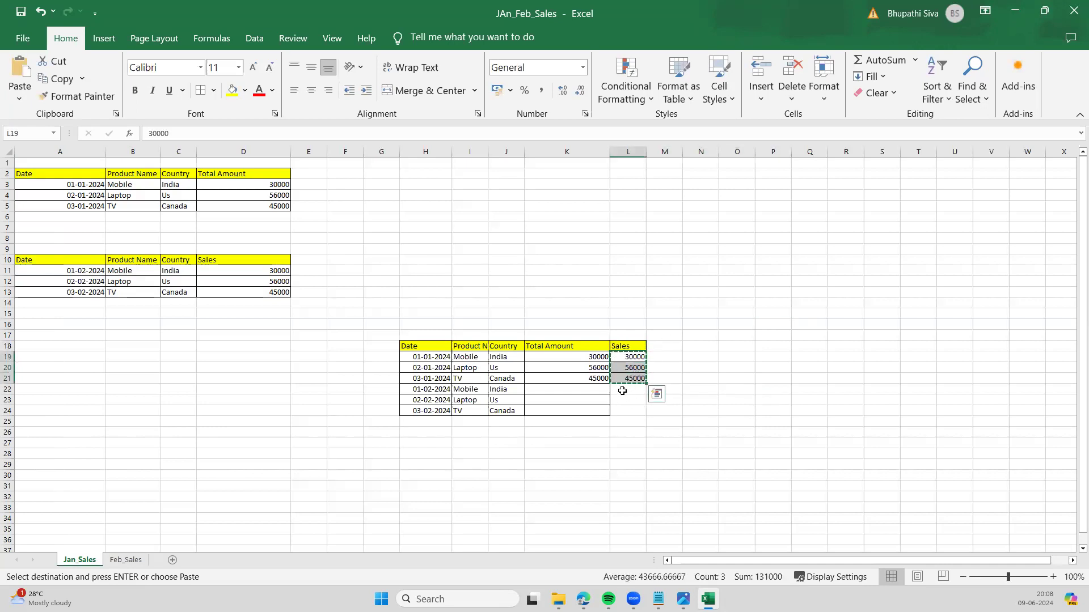
left_click(624, 389)
key("ctrl+v")
left_click(715, 355)
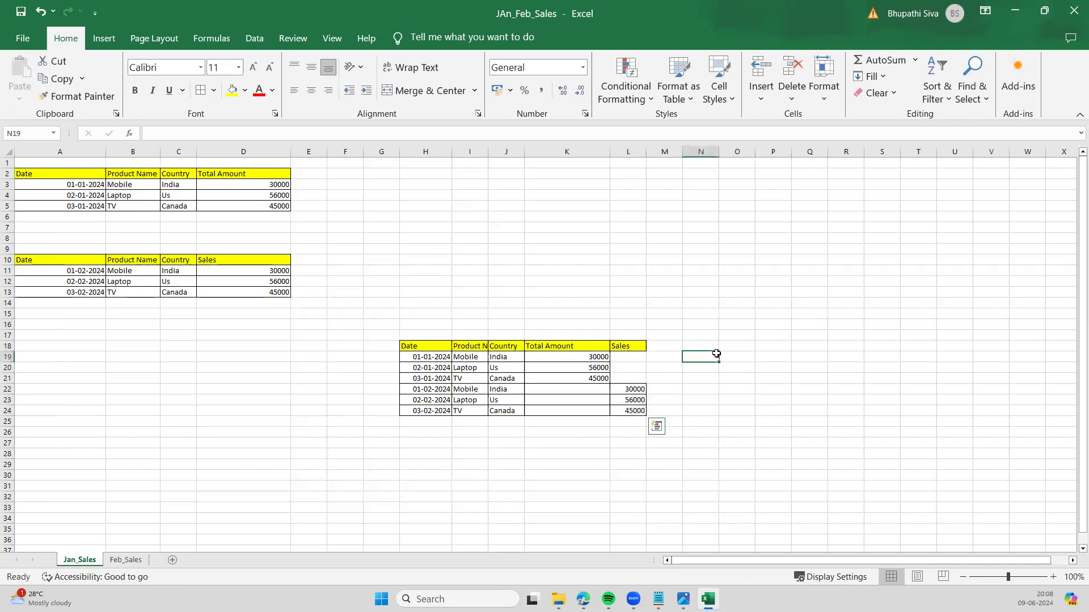
Widen column L and apply All Borders to the combined table range H18:L24
left_click_drag(645, 155, 726, 155)
left_click(430, 348)
left_click_drag(430, 348, 707, 410)
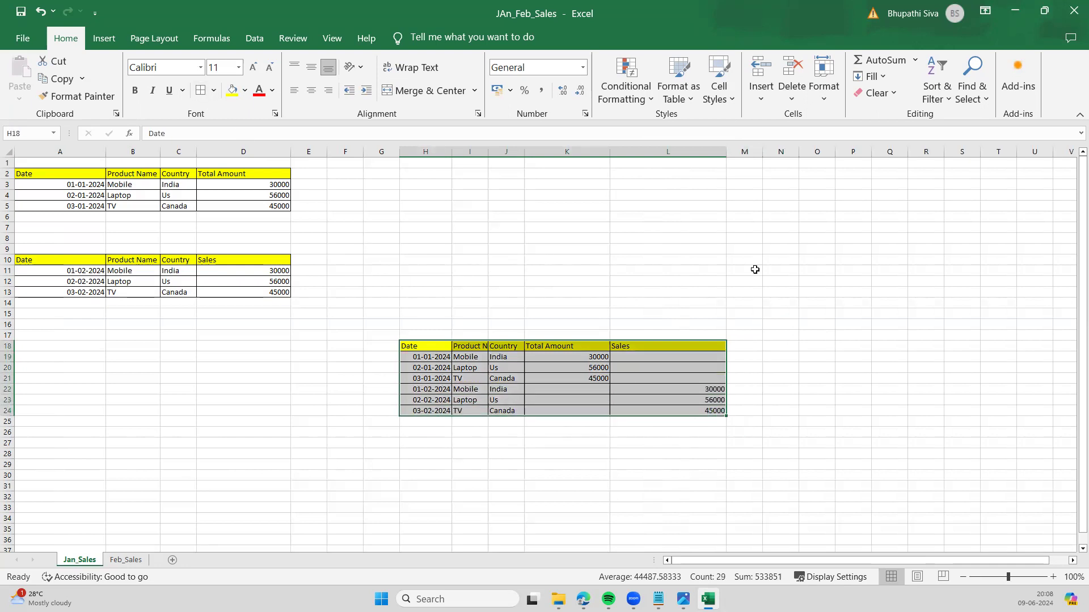
left_click(785, 276)
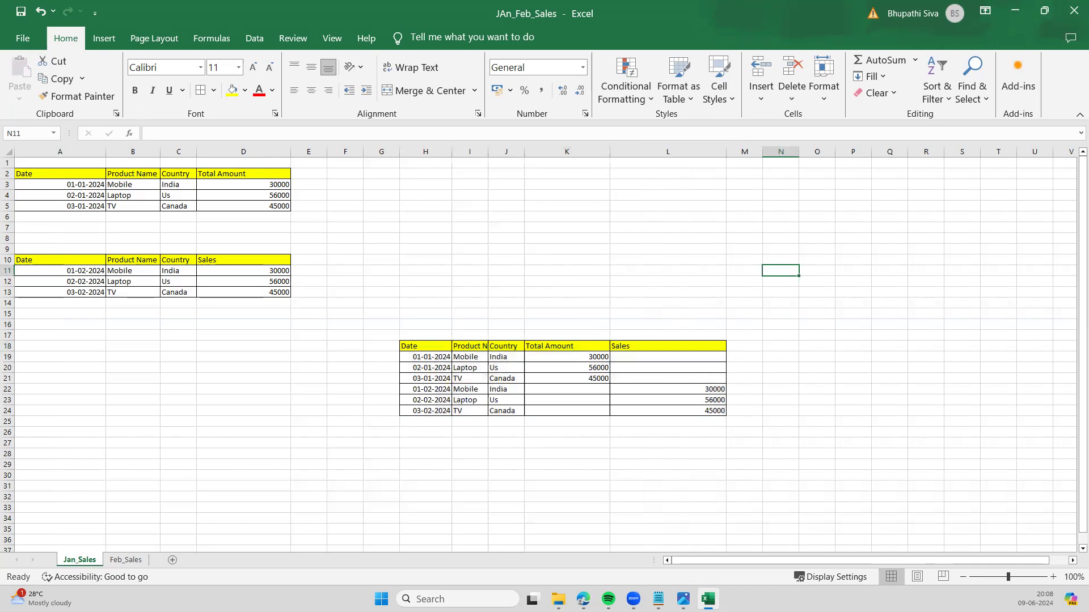
Switch to the Qlik Sense Data model viewer in Edge to compare the Jan_Sales preview with the Excel illustration
mouse_move(584, 600)
left_click(649, 574)
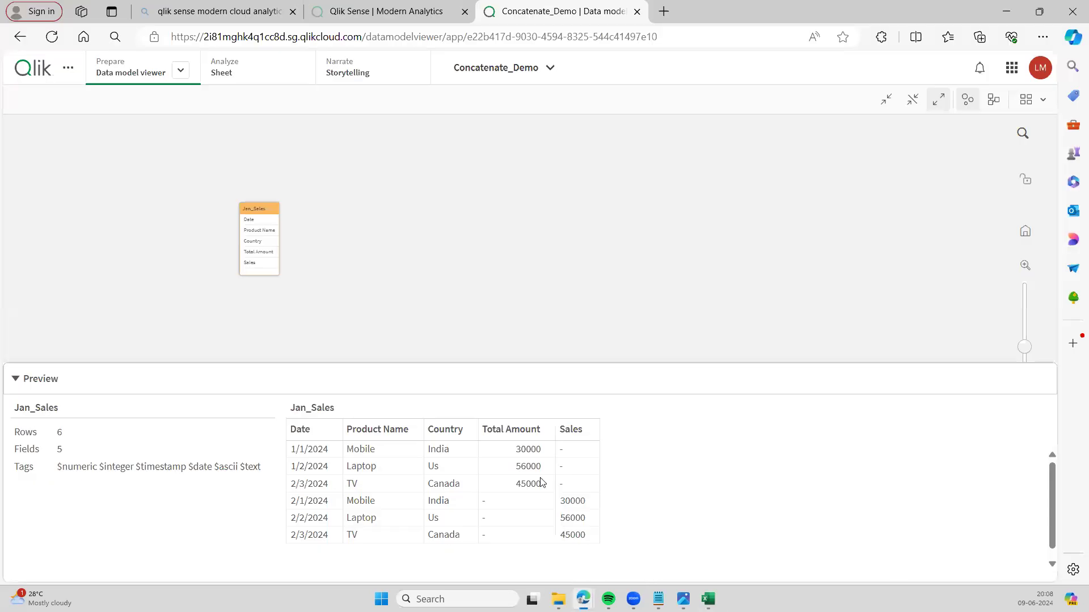